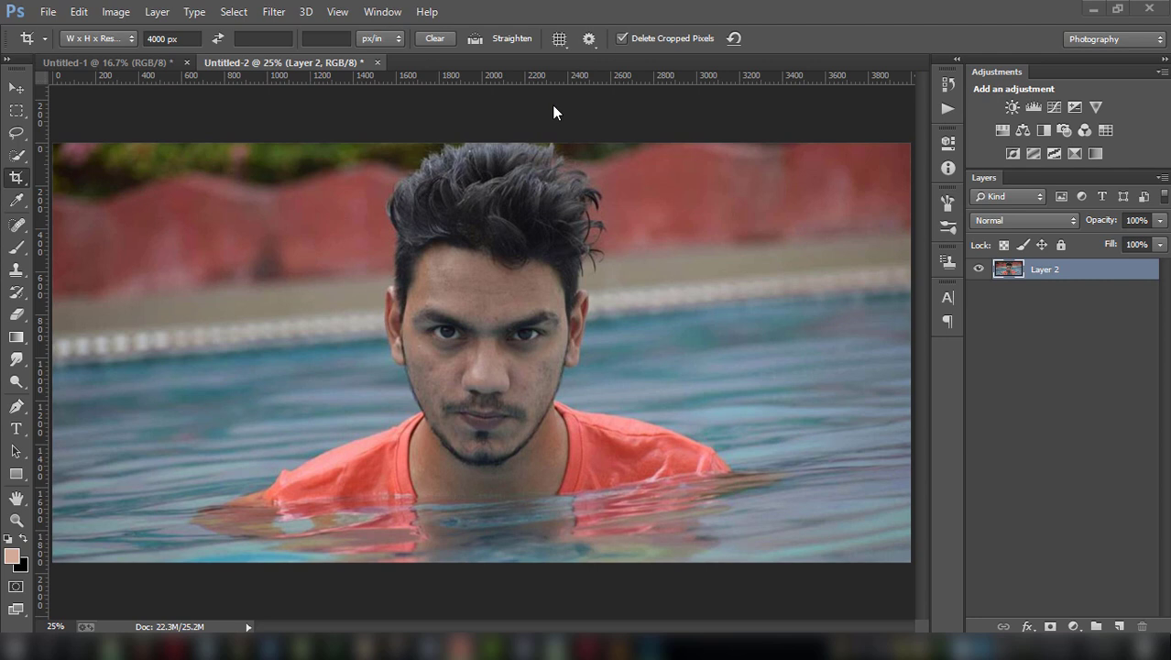
- Apply Camera Raw to the pool photo with Shadows +85, Highlights +55, Contrast +9 and Clarity +11
left_click(274, 12)
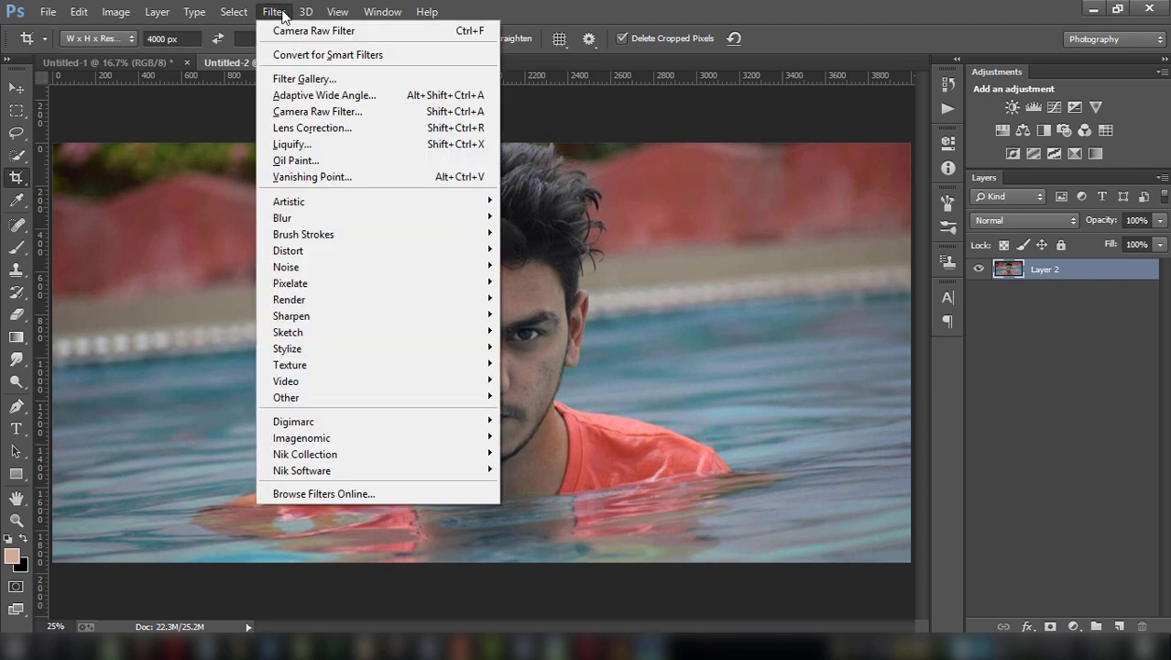
left_click(298, 114)
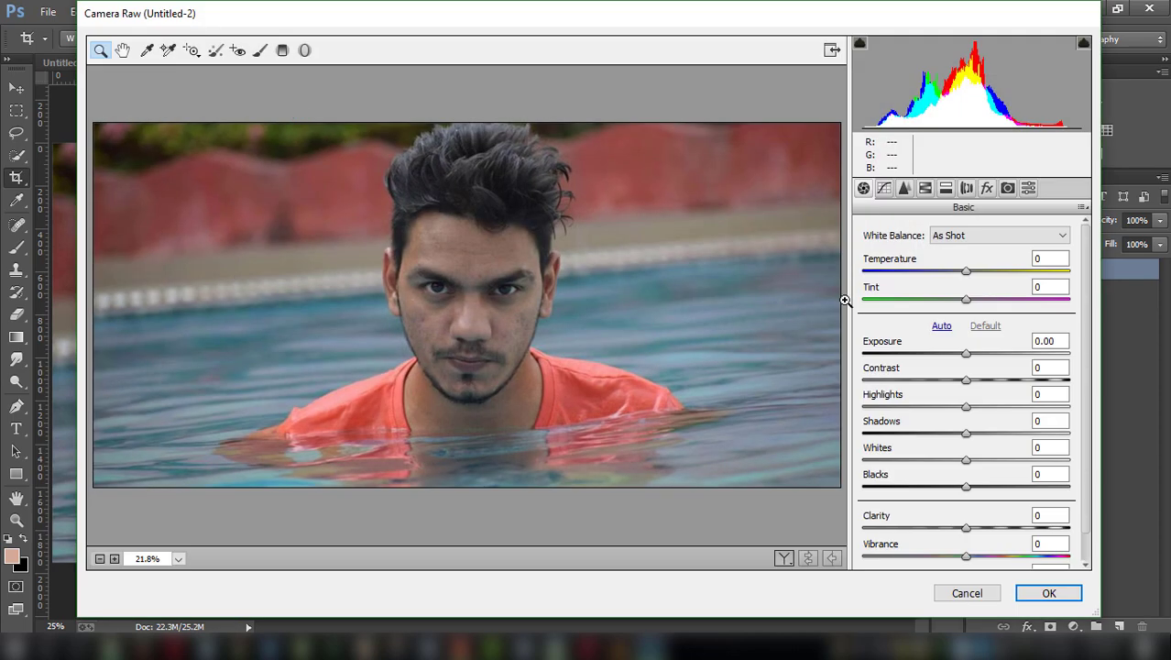
left_click_drag(966, 436, 1054, 445)
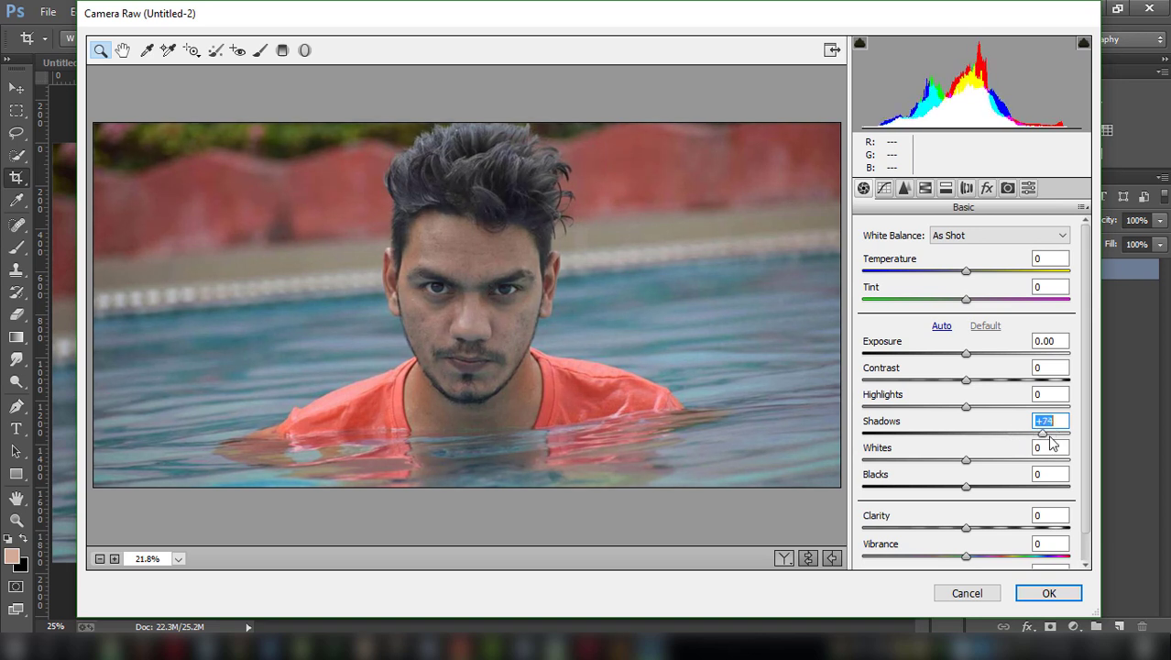
left_click_drag(969, 408, 1023, 409)
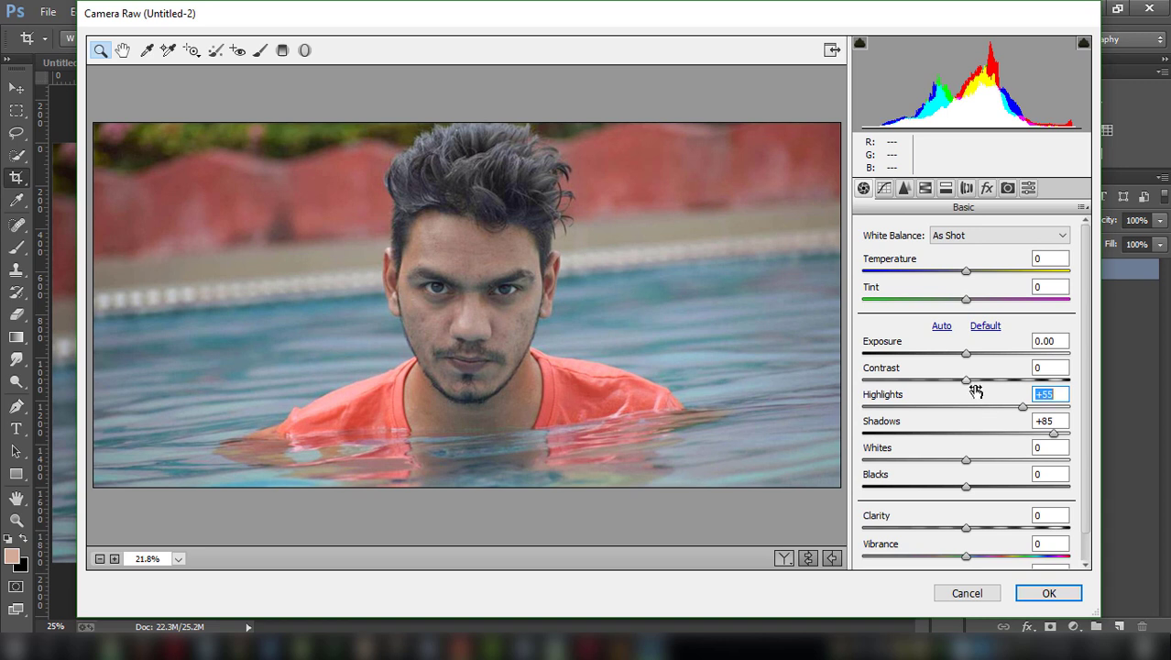
left_click_drag(970, 379, 979, 378)
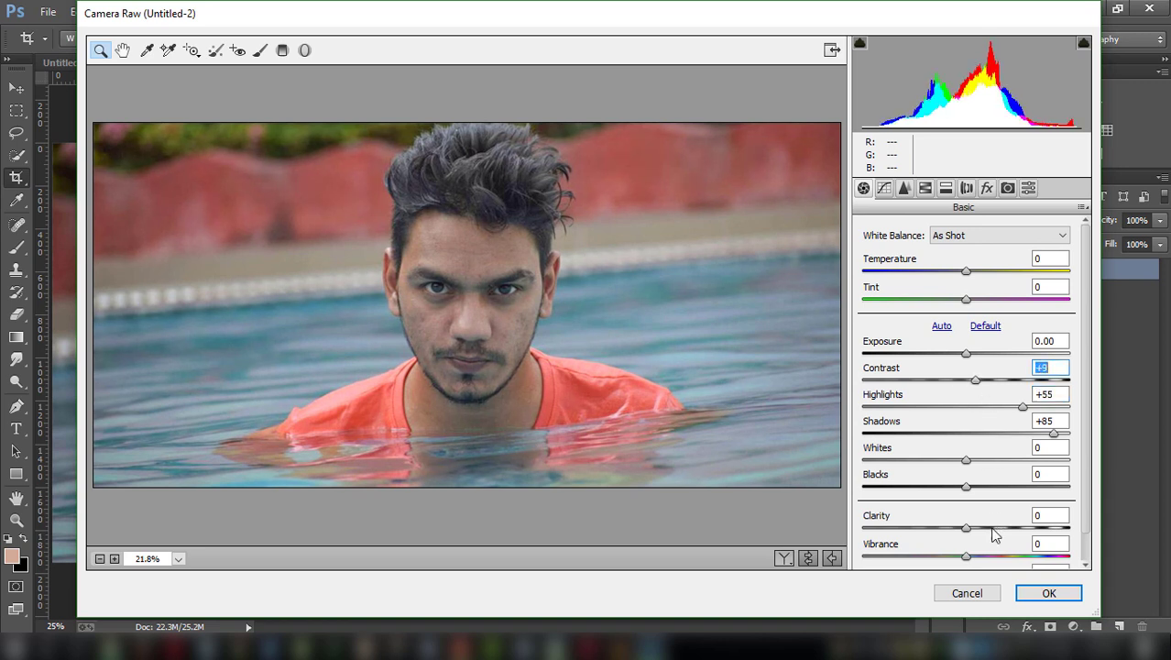
mouse_move(967, 529)
left_mouse_down()
mouse_move(992, 532)
mouse_move(979, 522)
left_mouse_up()
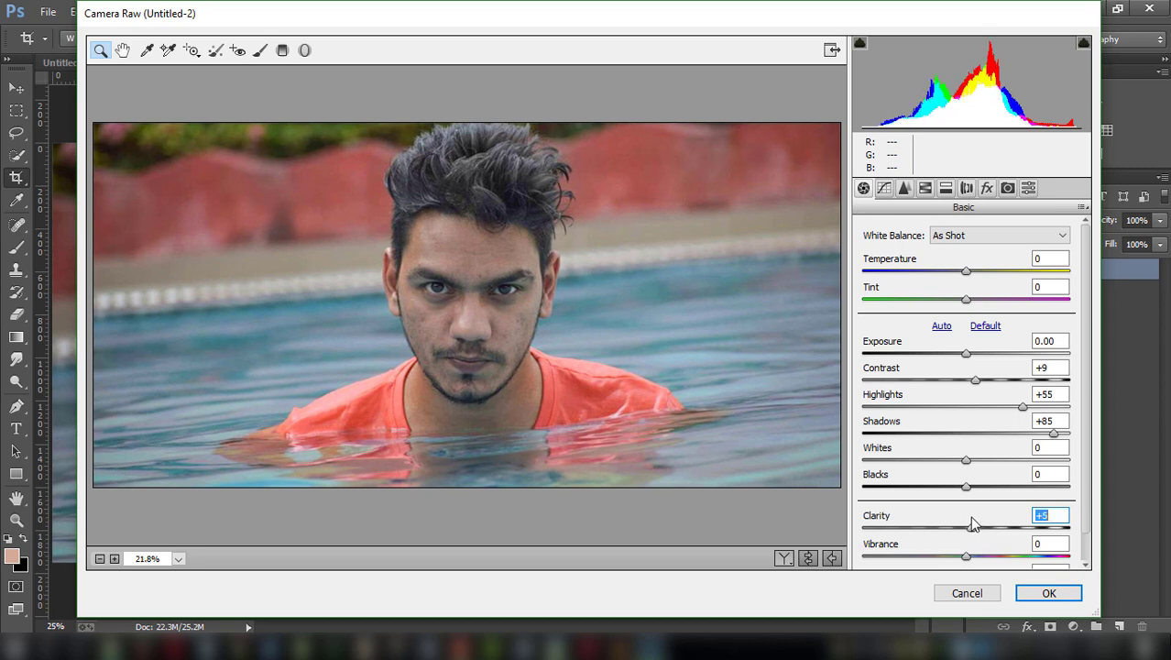
left_click(1045, 594)
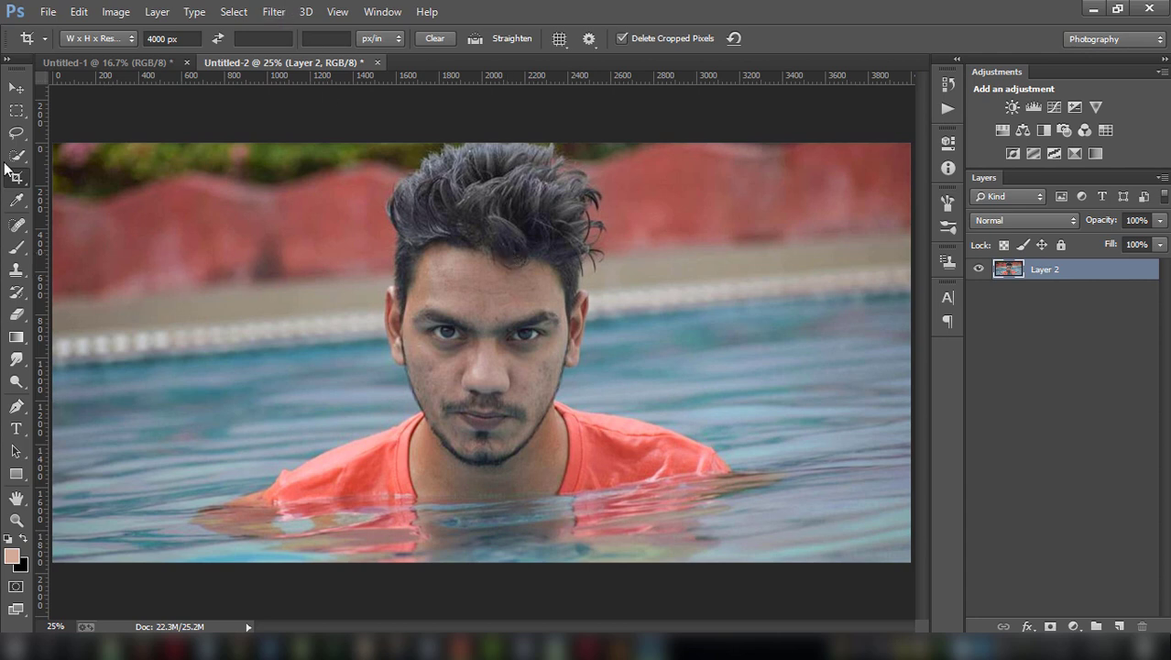
- Trace a Lasso selection around the man's face, jaw and neck
left_click(14, 137)
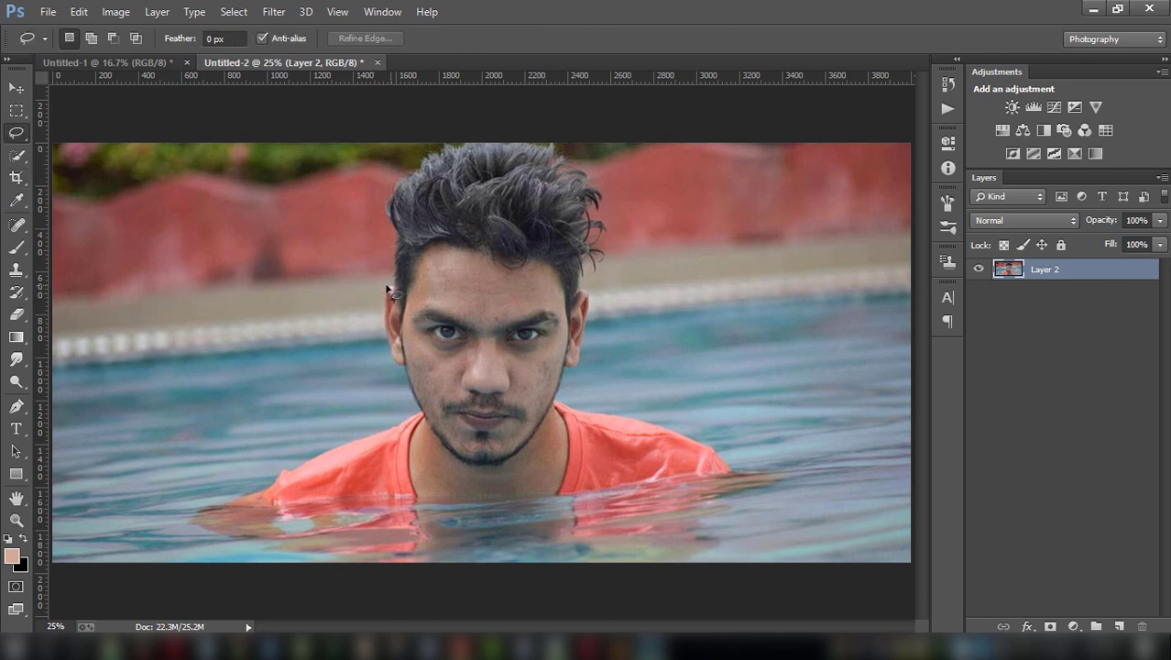
left_click_drag(382, 286, 383, 332)
left_click_drag(402, 378, 401, 463)
left_click_drag(578, 470, 562, 386)
mouse_move(594, 338)
left_mouse_down()
mouse_move(591, 295)
mouse_move(553, 248)
mouse_move(497, 231)
mouse_move(427, 240)
mouse_move(389, 274)
mouse_move(403, 495)
left_mouse_up()
- Copy the face selection to new Layer 3 and check it by toggling Layer 2's visibility
right_click(458, 272)
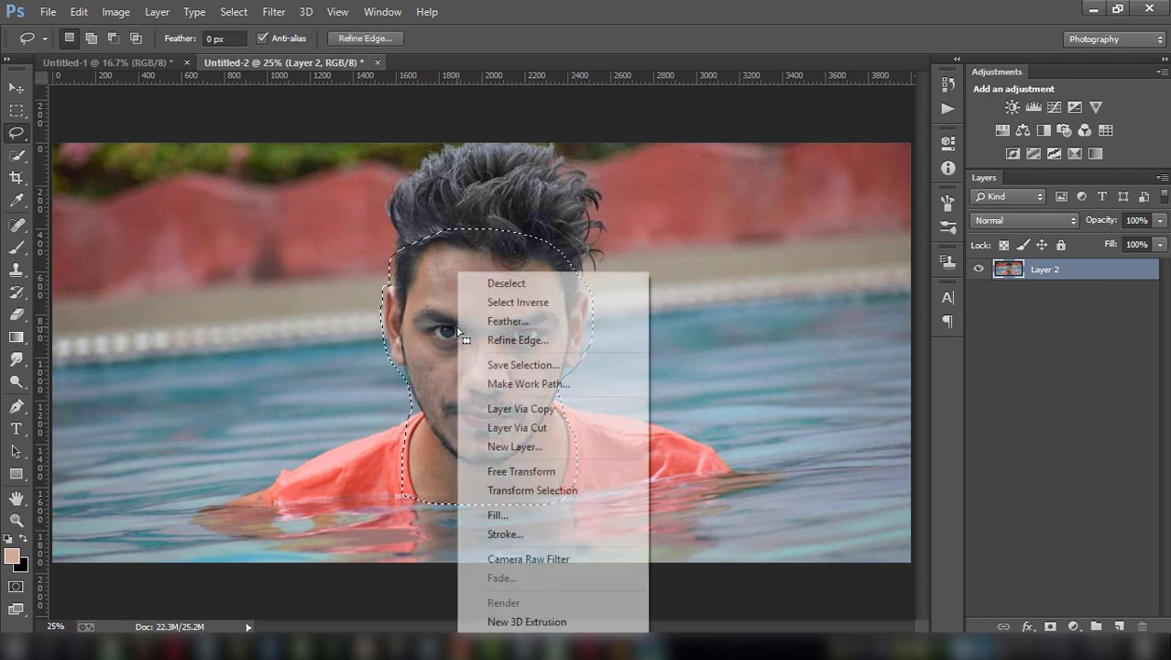
left_click(599, 409)
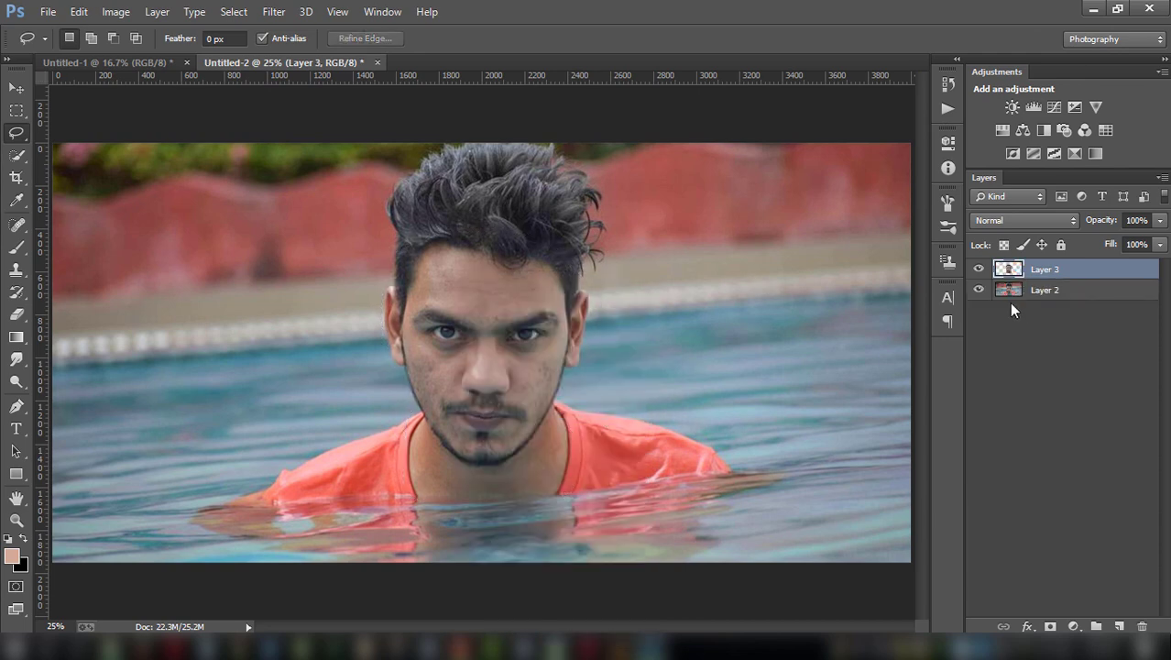
left_click(979, 290)
left_click(979, 290)
- Apply Color Efex Pro's Contrast Color Range filter to the face with Color set to 58°
left_click(274, 11)
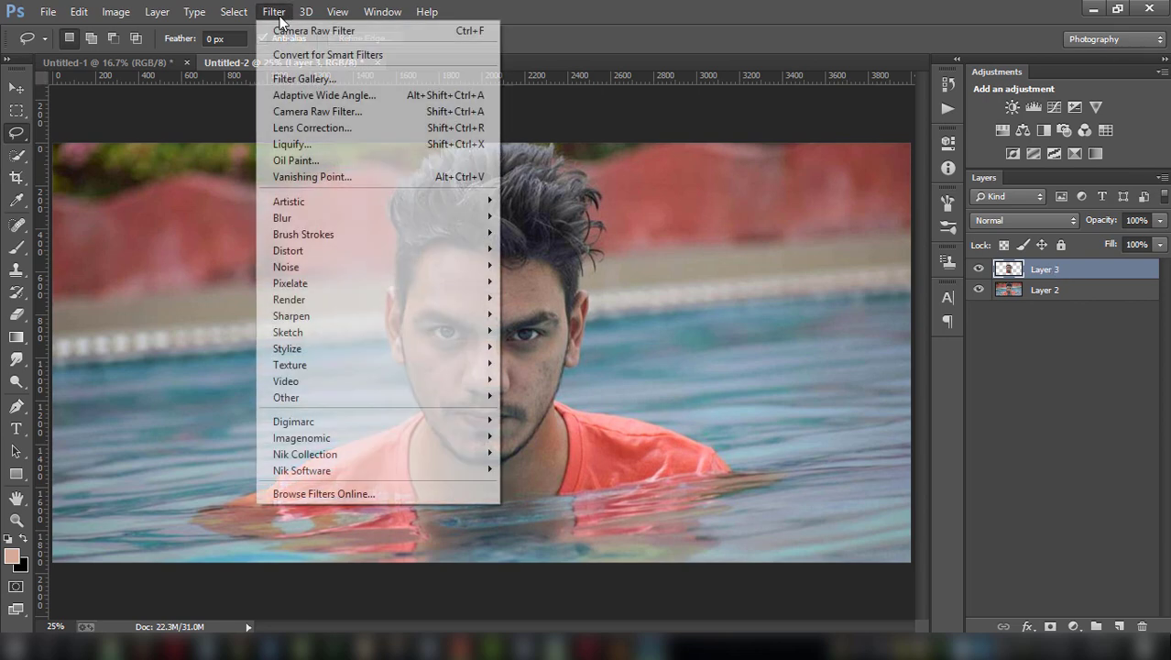
mouse_move(303, 470)
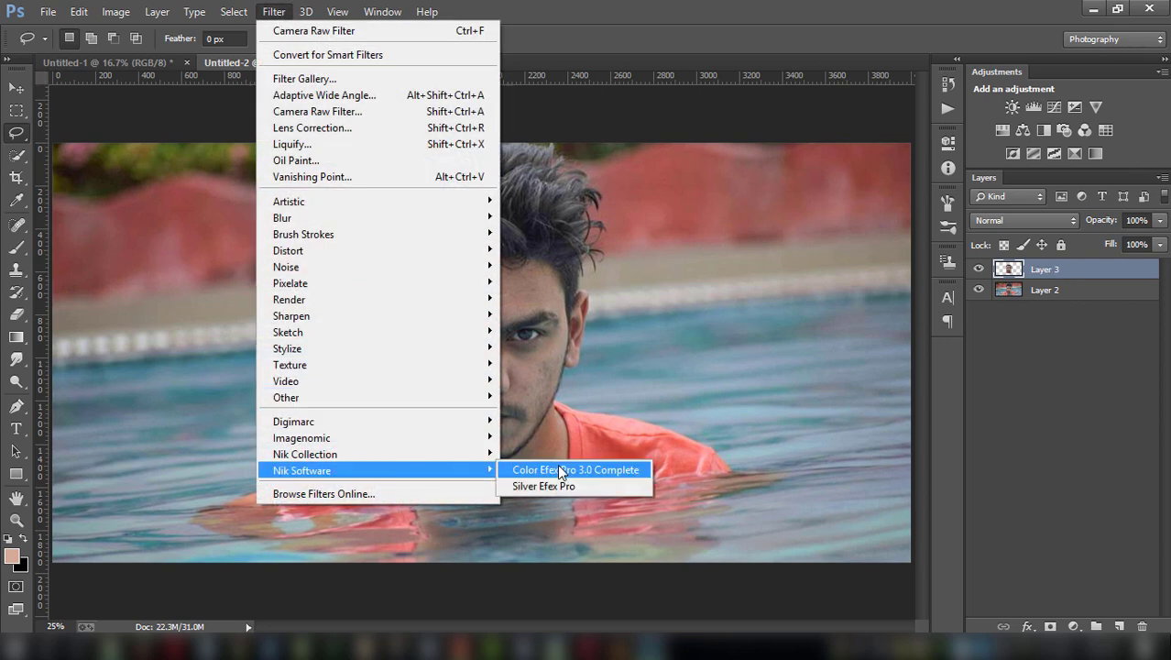
left_click(594, 468)
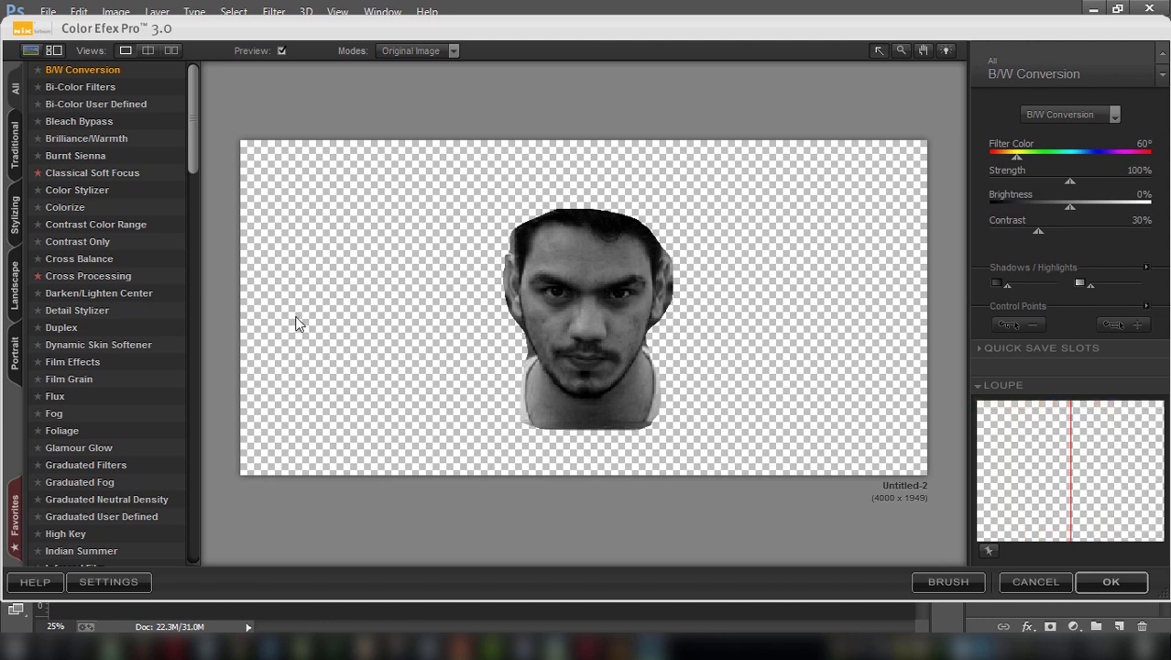
left_click(101, 227)
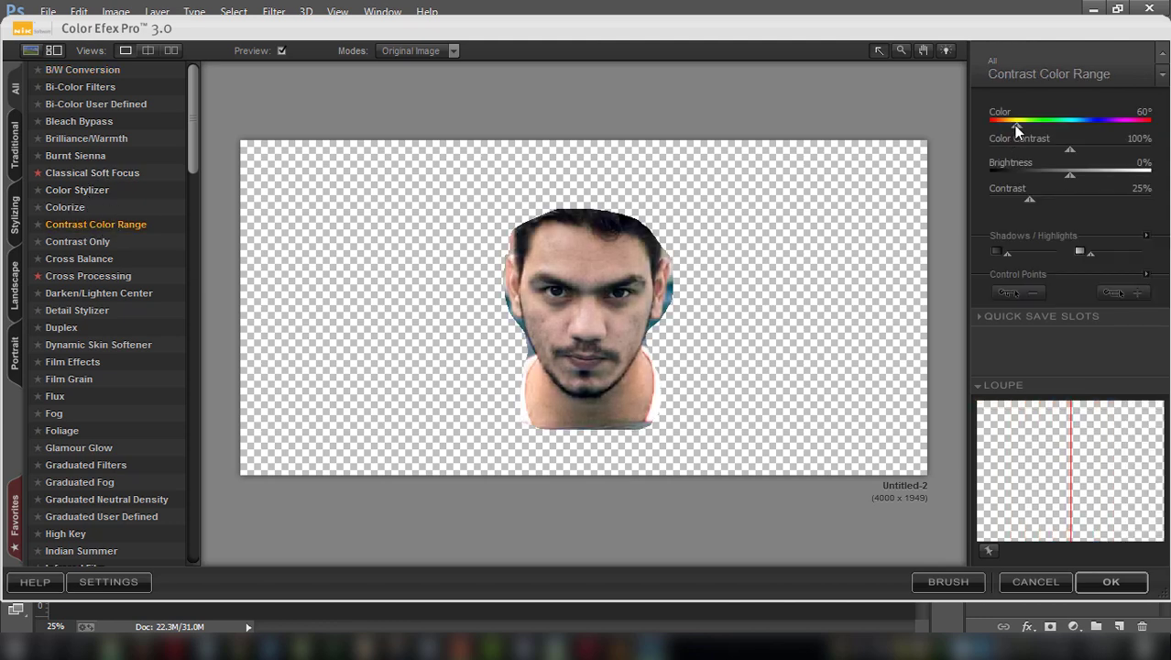
left_click_drag(1014, 125, 1005, 123)
left_click(1111, 581)
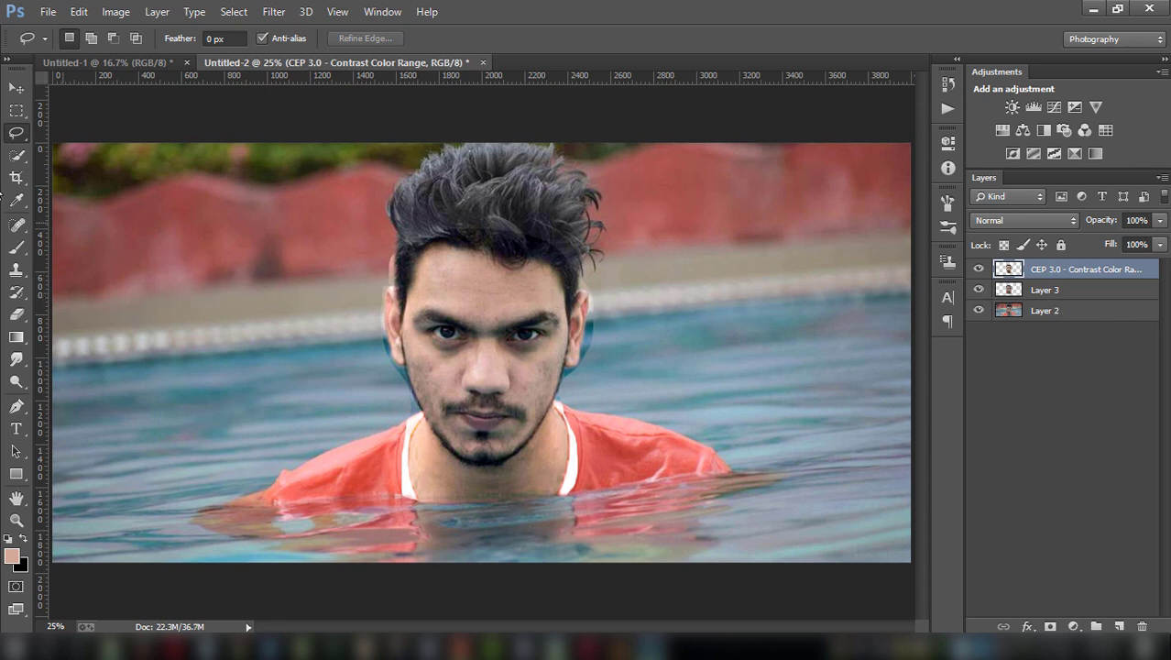
- Erase the teal halo and white collar strips around the face with a size-150 eraser
left_click(16, 315)
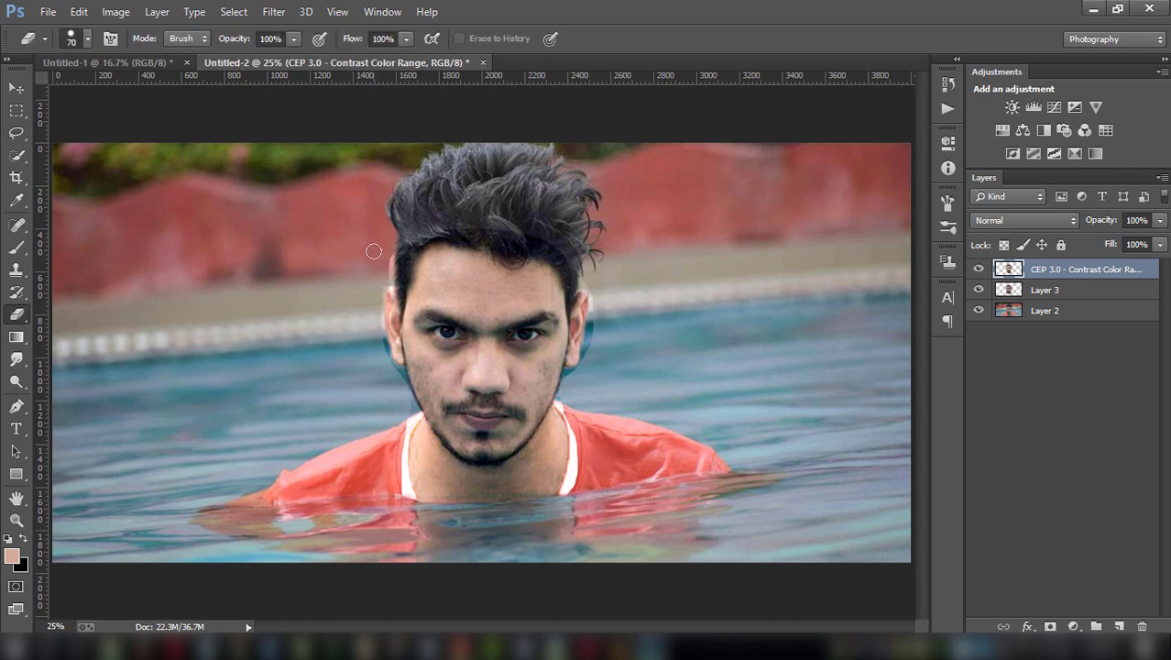
left_click(88, 38)
double_click(35, 176)
key("bracketright")
key("bracketright")
key("bracketright")
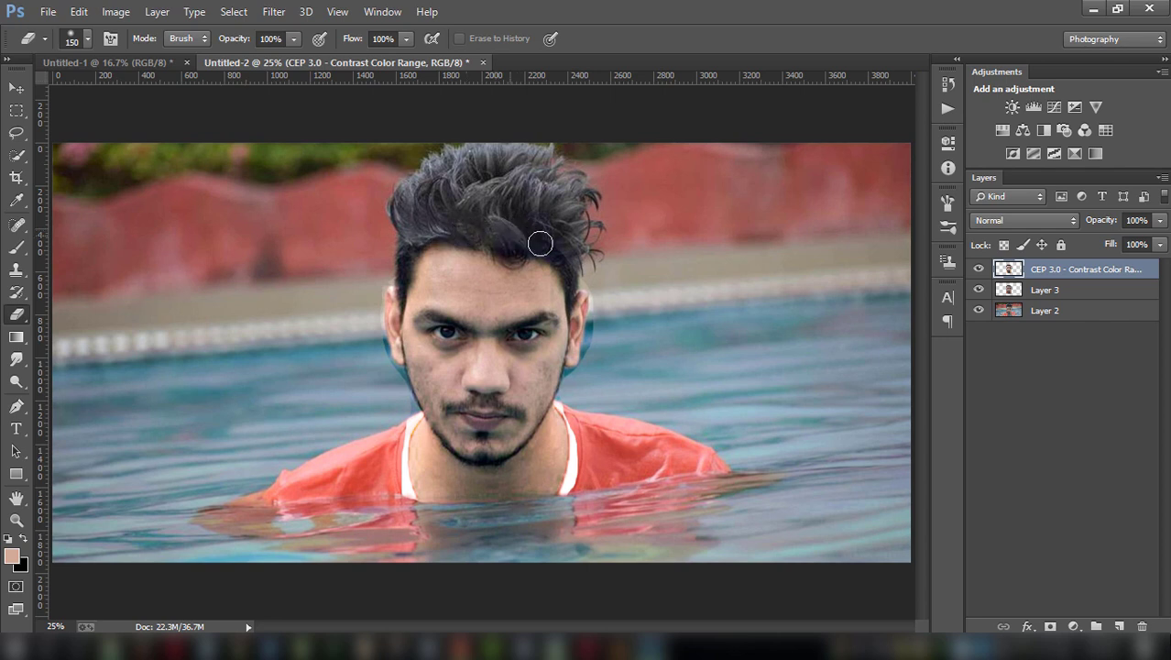
left_click_drag(603, 294, 570, 495)
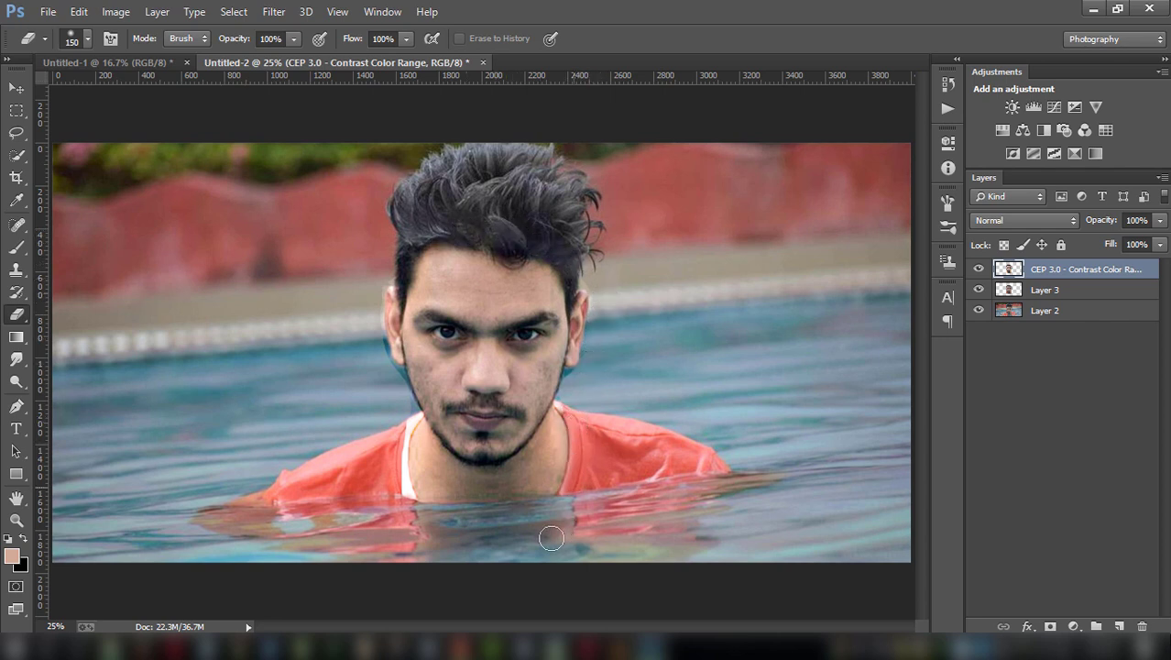
mouse_move(404, 504)
left_mouse_down()
mouse_move(404, 414)
mouse_move(374, 327)
mouse_move(380, 272)
left_mouse_up()
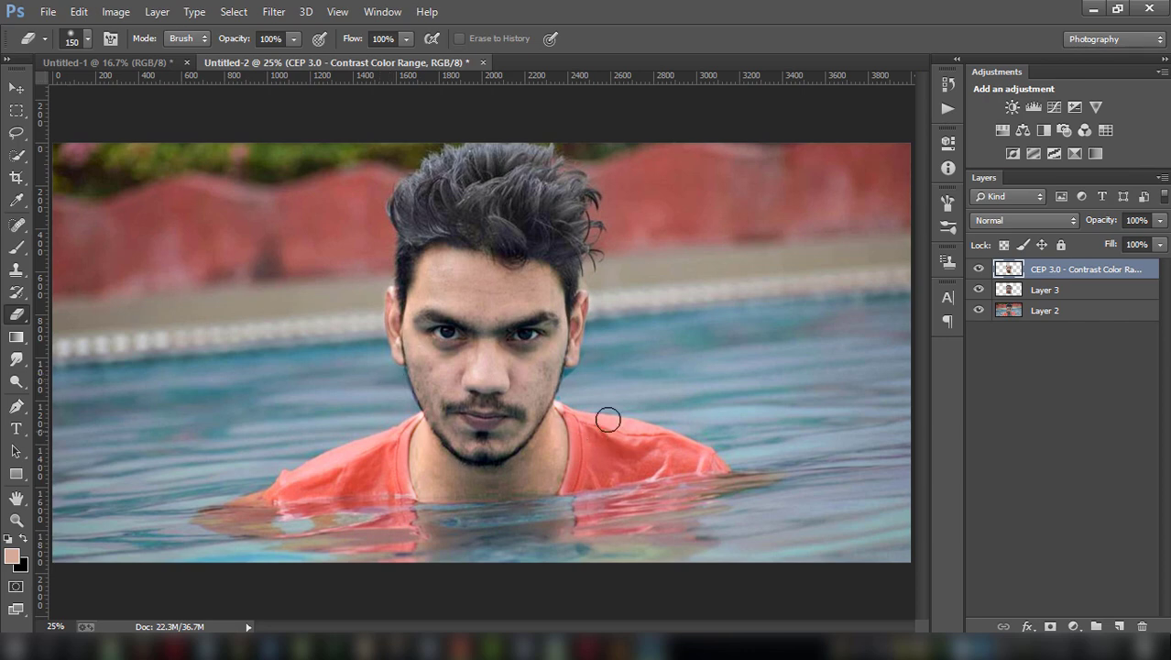
- Merge the Contrast Color Range layer down into Layer 3
right_click(1046, 277)
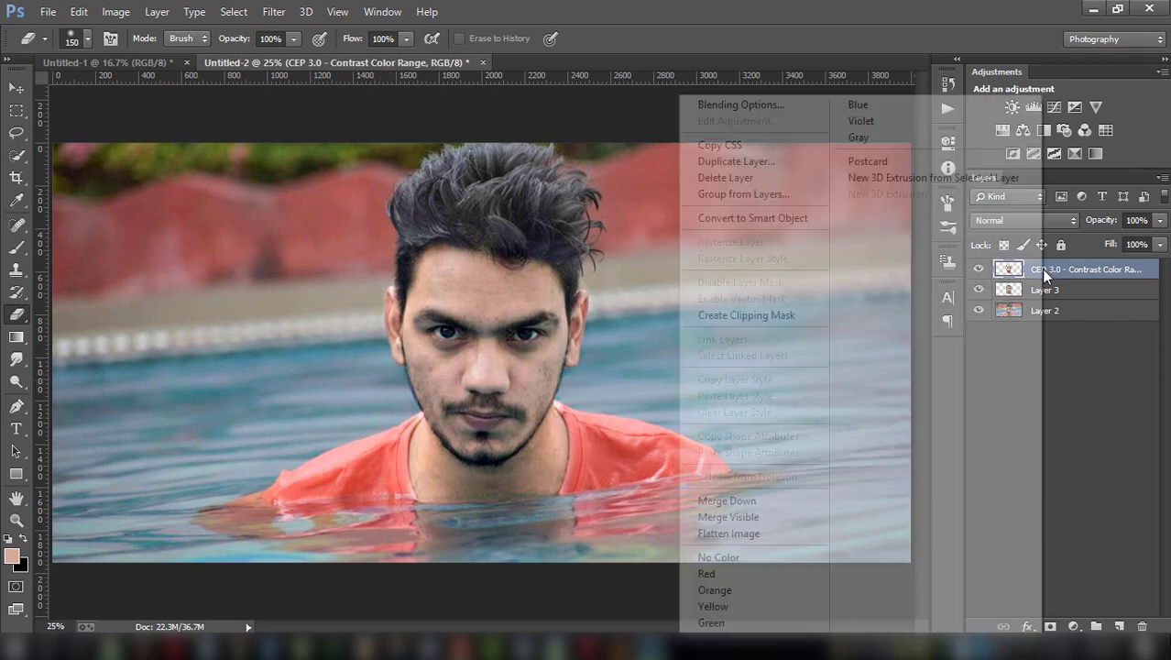
left_click(724, 497)
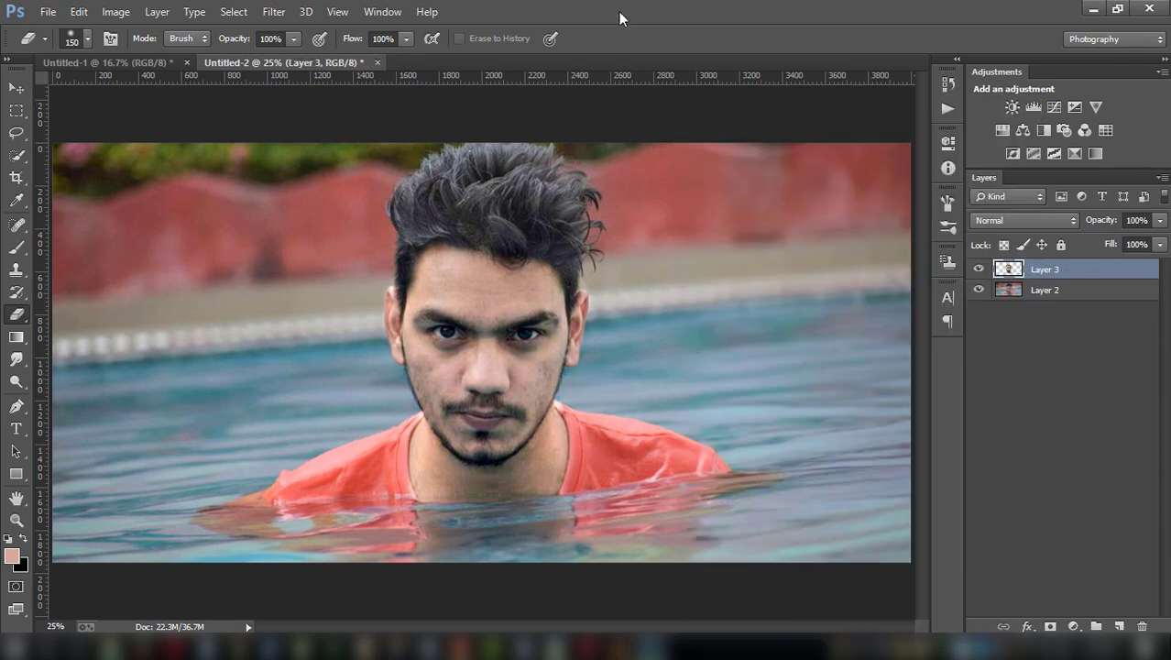
left_click(274, 12)
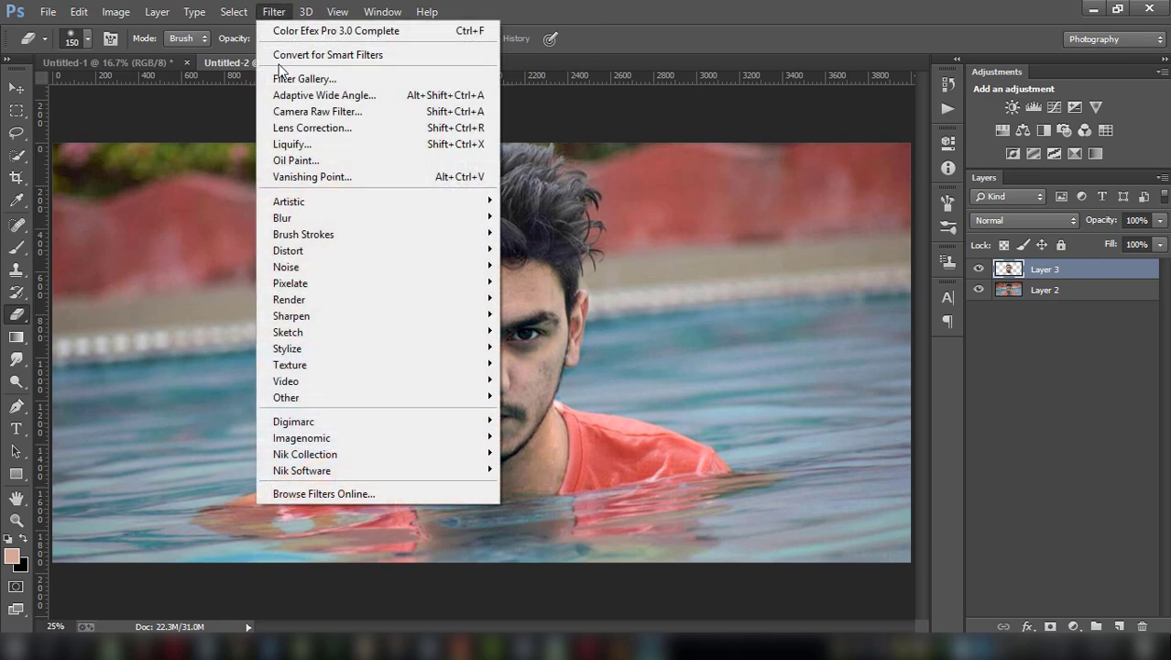
mouse_move(301, 438)
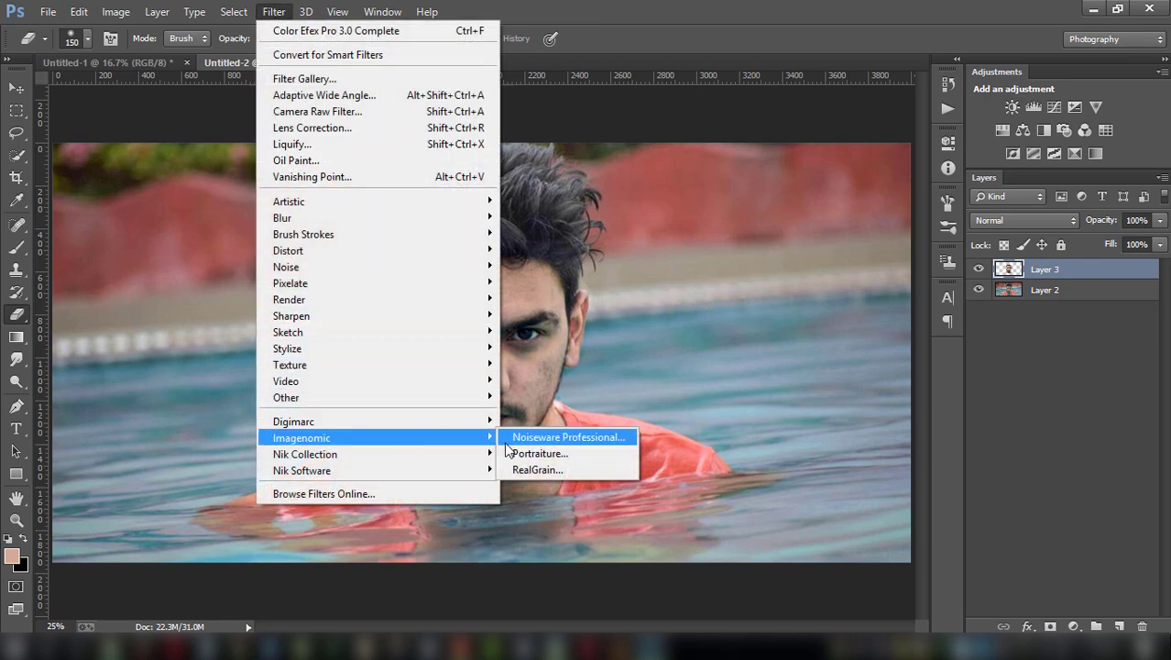
- Apply Noiseware Professional noise reduction to the face on Layer 3
left_click(568, 438)
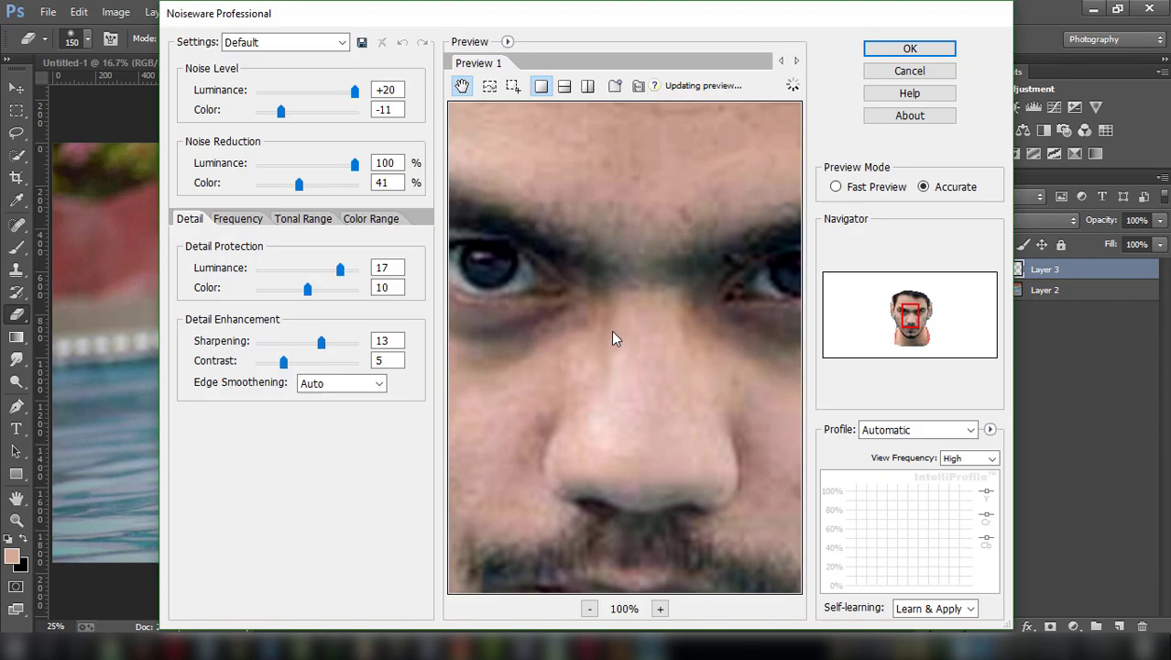
left_click_drag(530, 243, 688, 398)
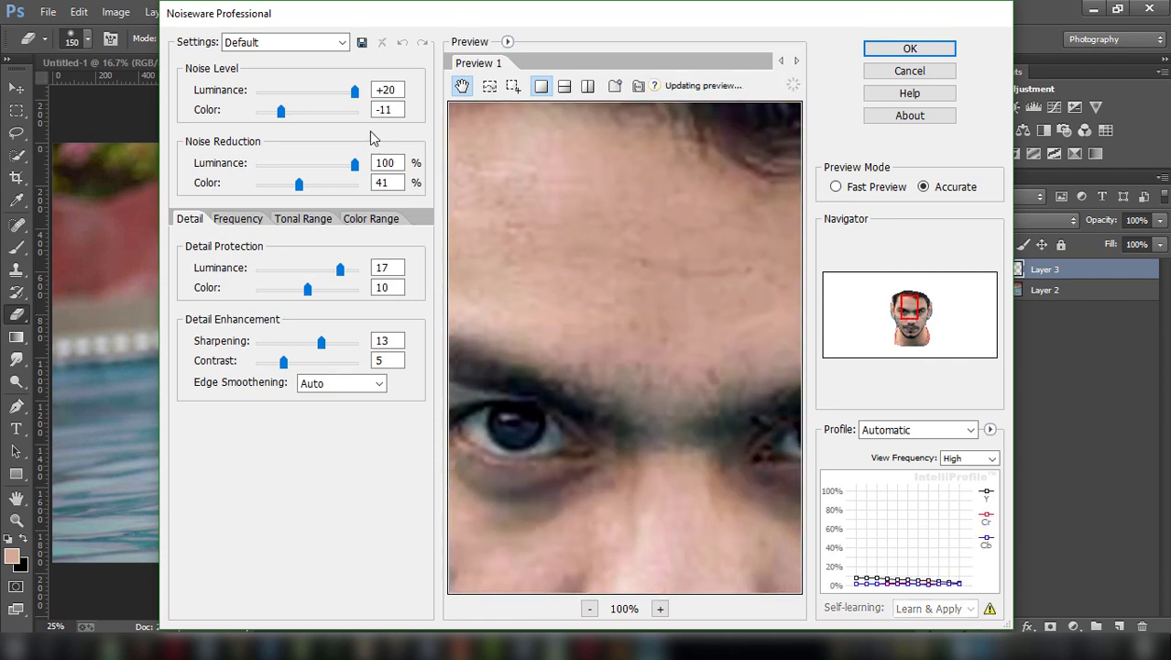
left_click(911, 49)
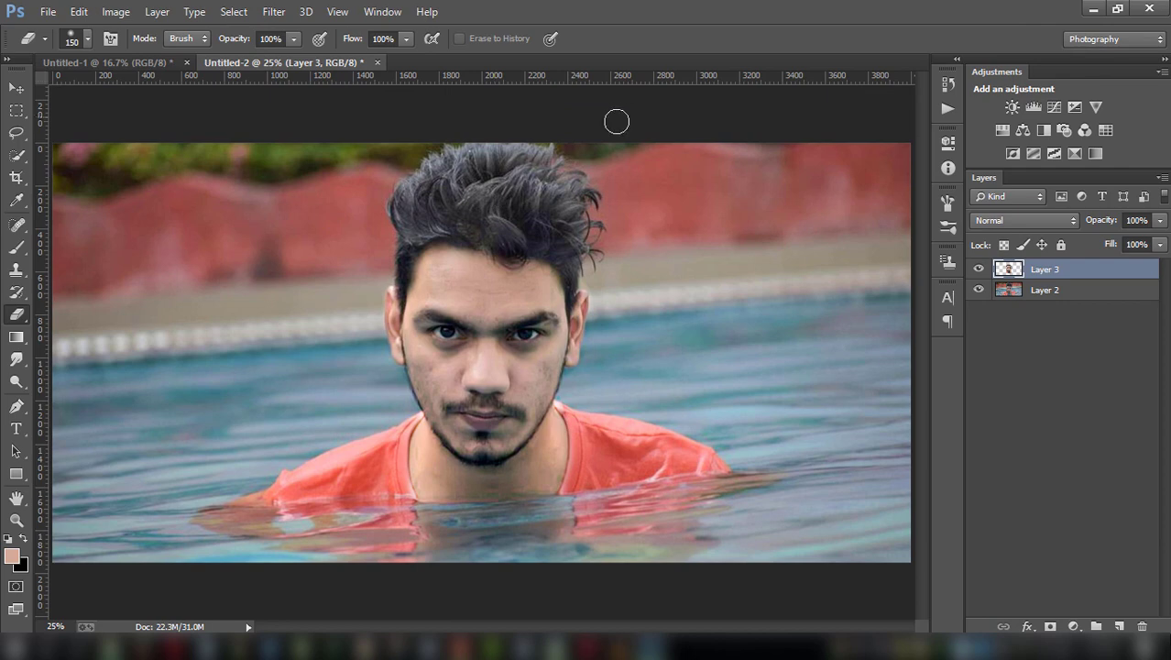
- Apply Imagenomic Portraiture skin smoothing to the face
left_click(274, 12)
mouse_move(301, 439)
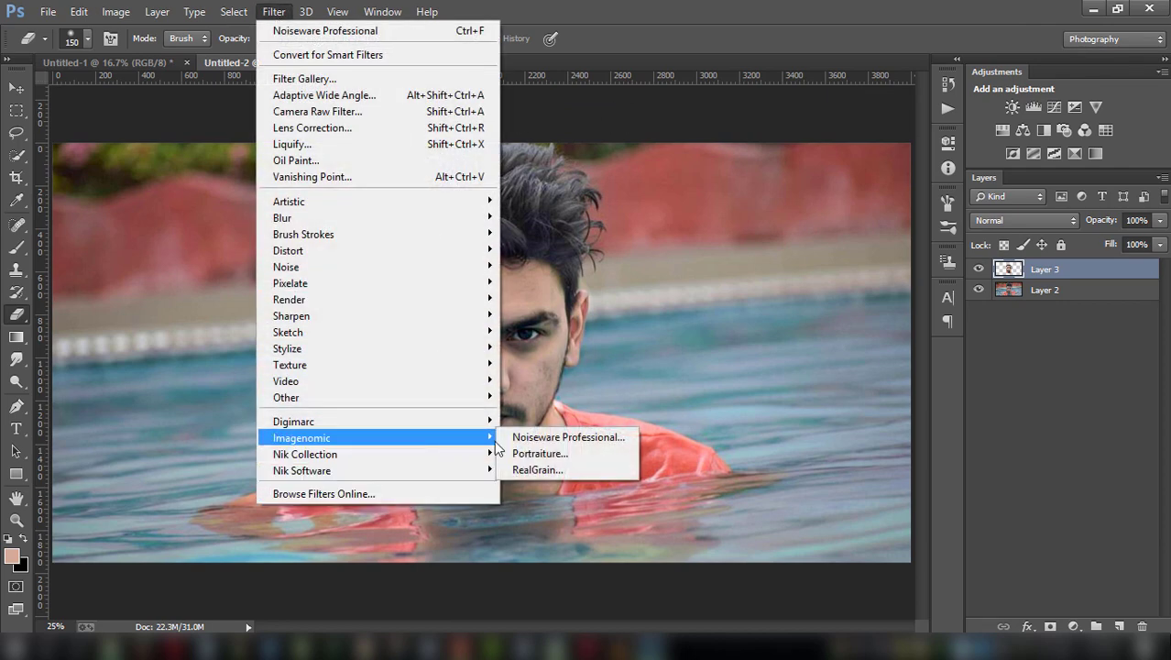
left_click(550, 454)
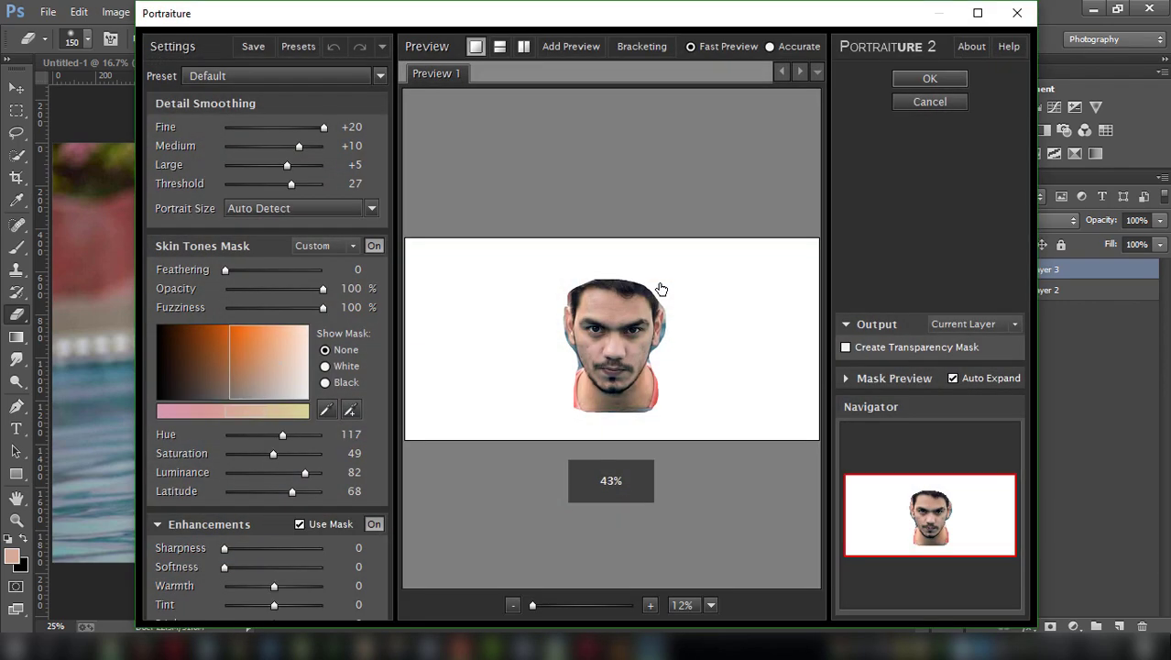
left_click(929, 79)
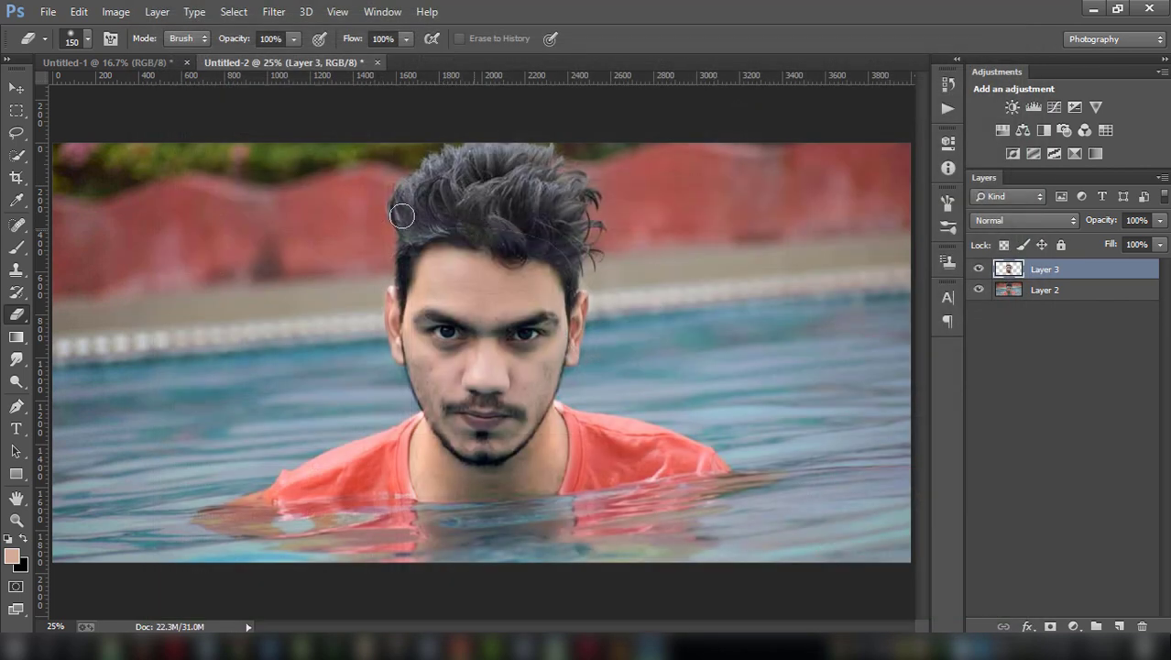
- Lift the shadows and fine-tune tonal balance of the face layer in Camera Raw
left_click(279, 18)
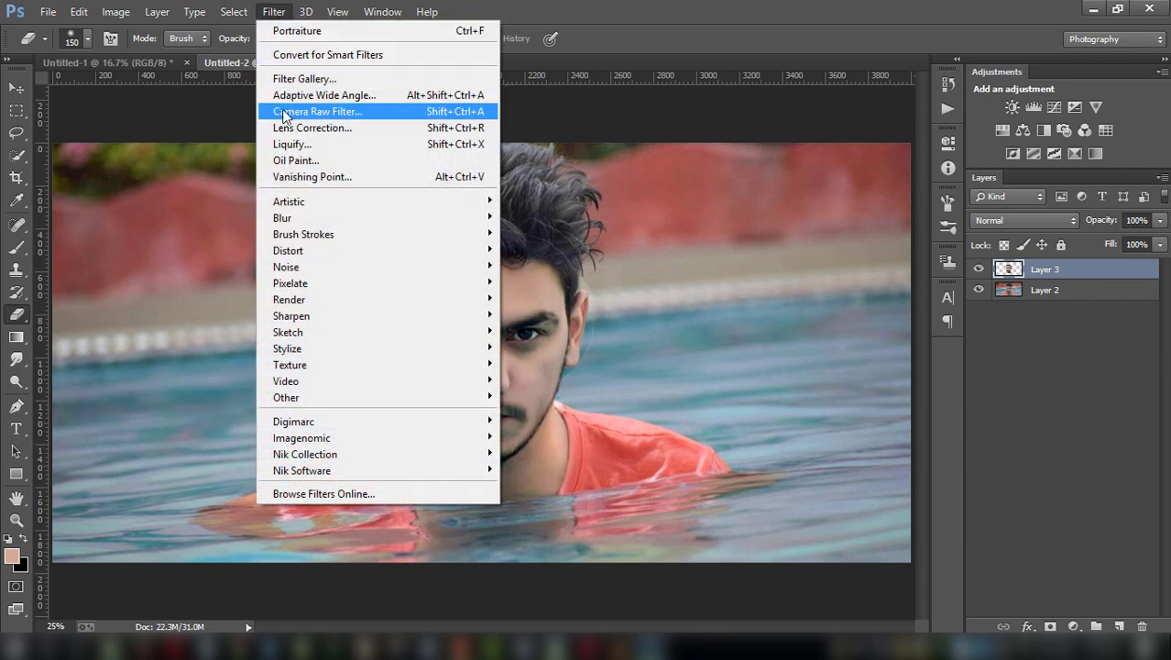
left_click(378, 112)
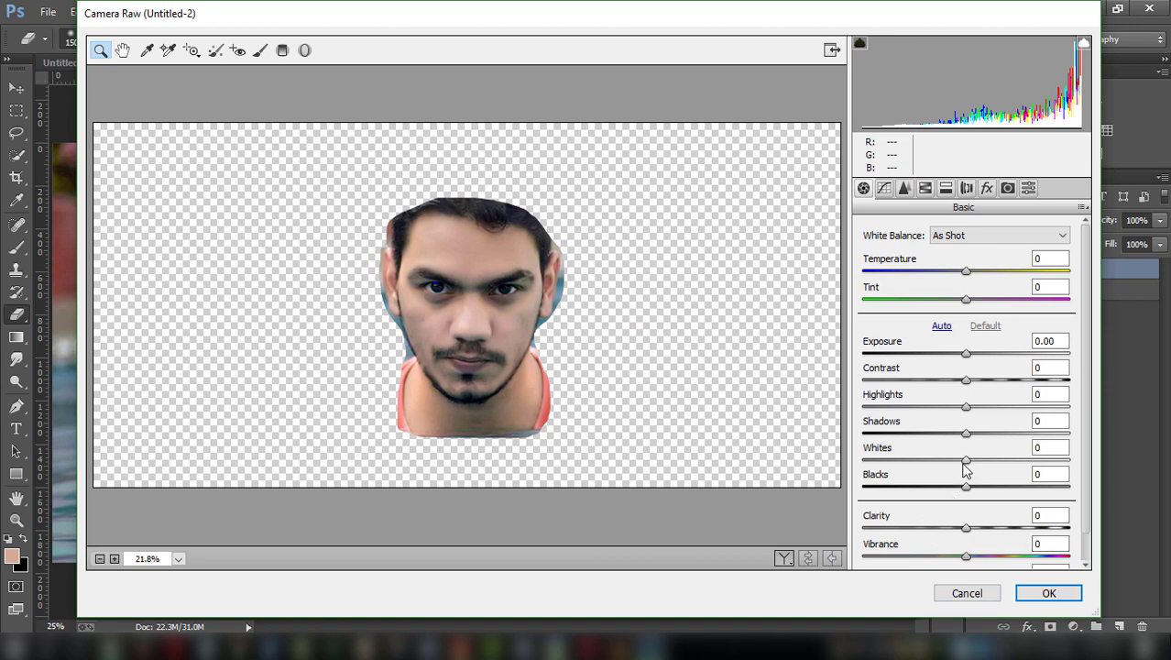
mouse_move(972, 438)
left_mouse_down()
mouse_move(1008, 436)
mouse_move(971, 407)
left_mouse_up()
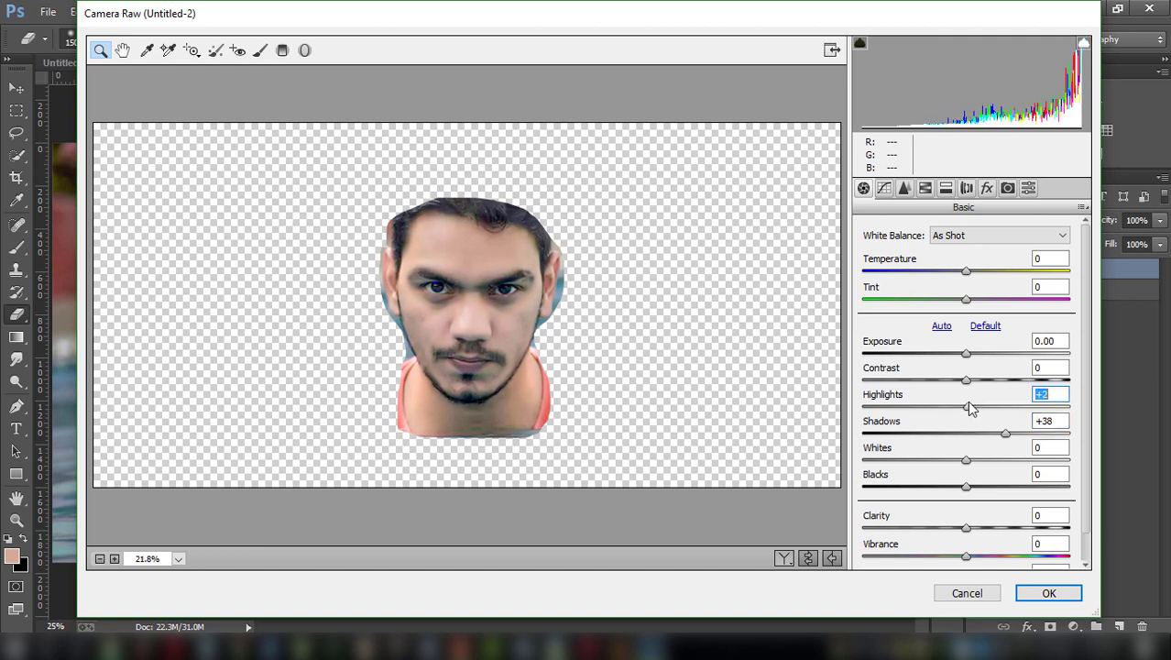
left_click_drag(964, 528, 976, 530)
- Set Camera Raw Detail sharpening Amount to 24 and Luminance noise reduction to 10, then apply
left_click(906, 190)
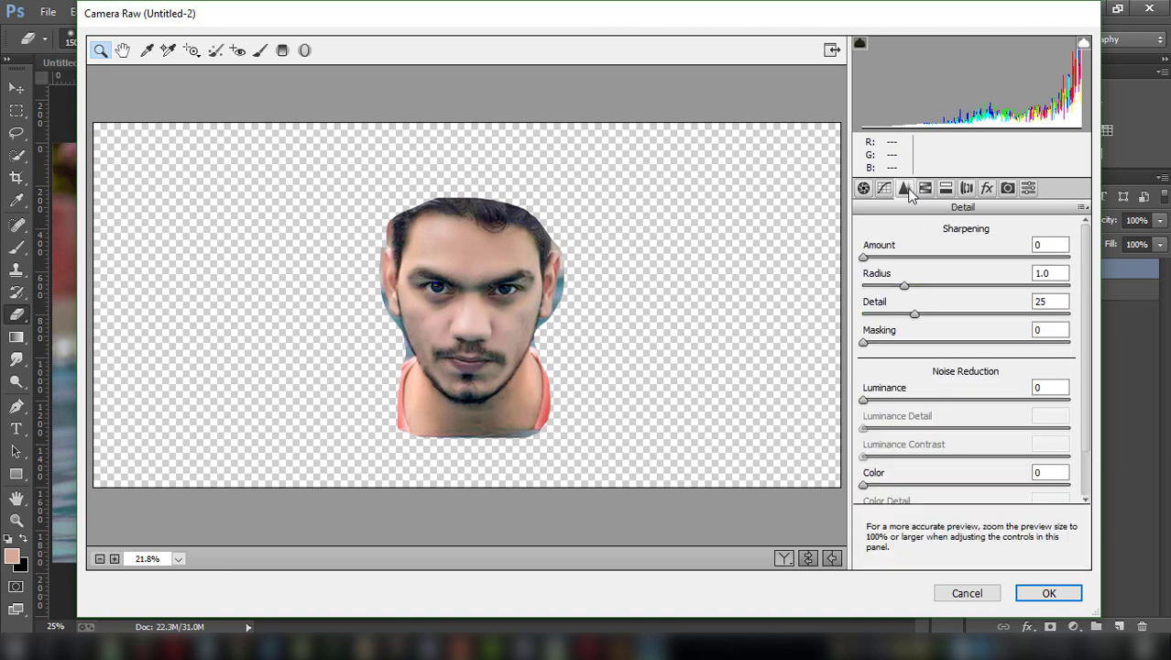
left_click_drag(884, 260, 897, 262)
left_click_drag(868, 399, 882, 400)
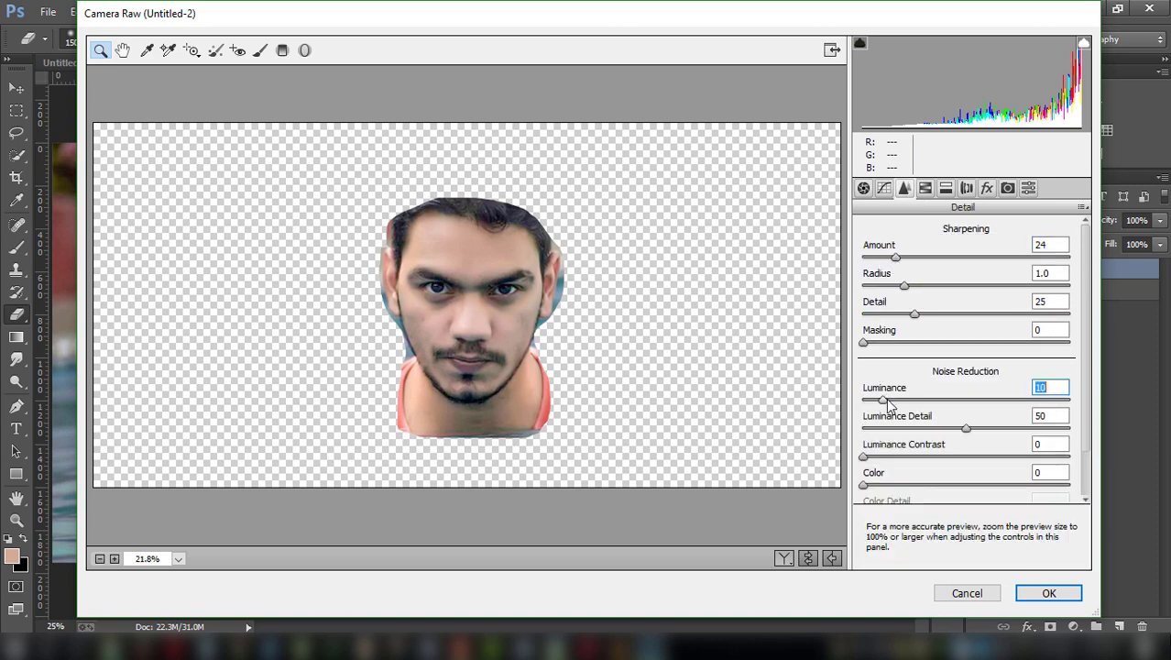
left_click(1045, 593)
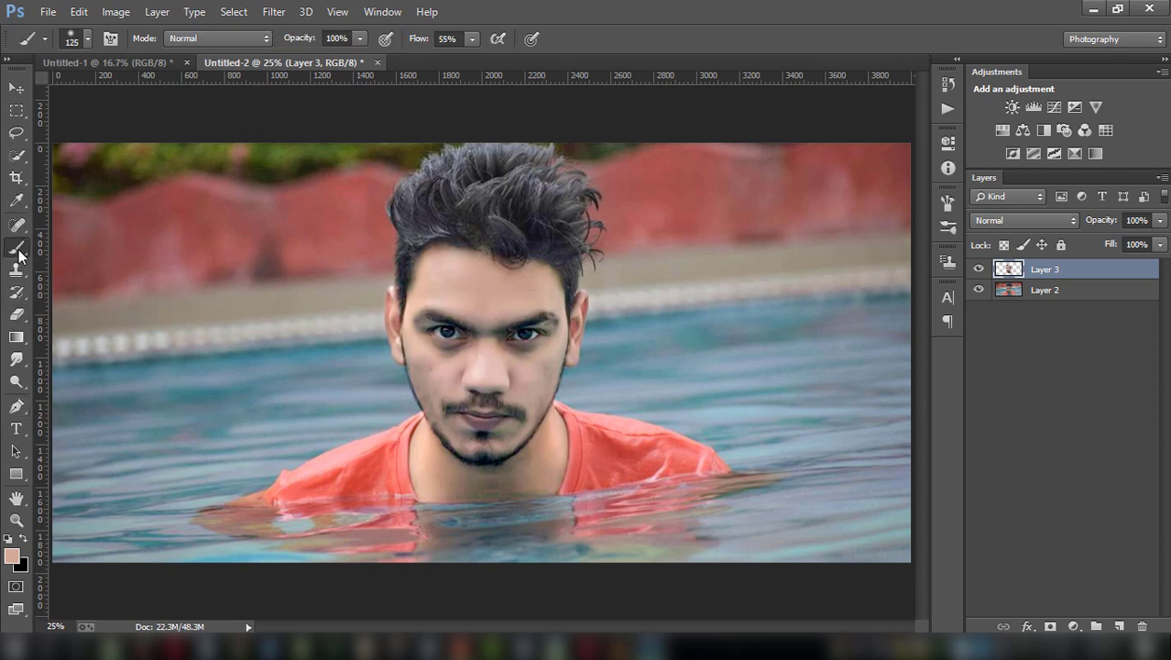
- Select the Smudge tool, reset brushes, load the skin-smooth .ABR set and pick the 104 preset
left_click(16, 358)
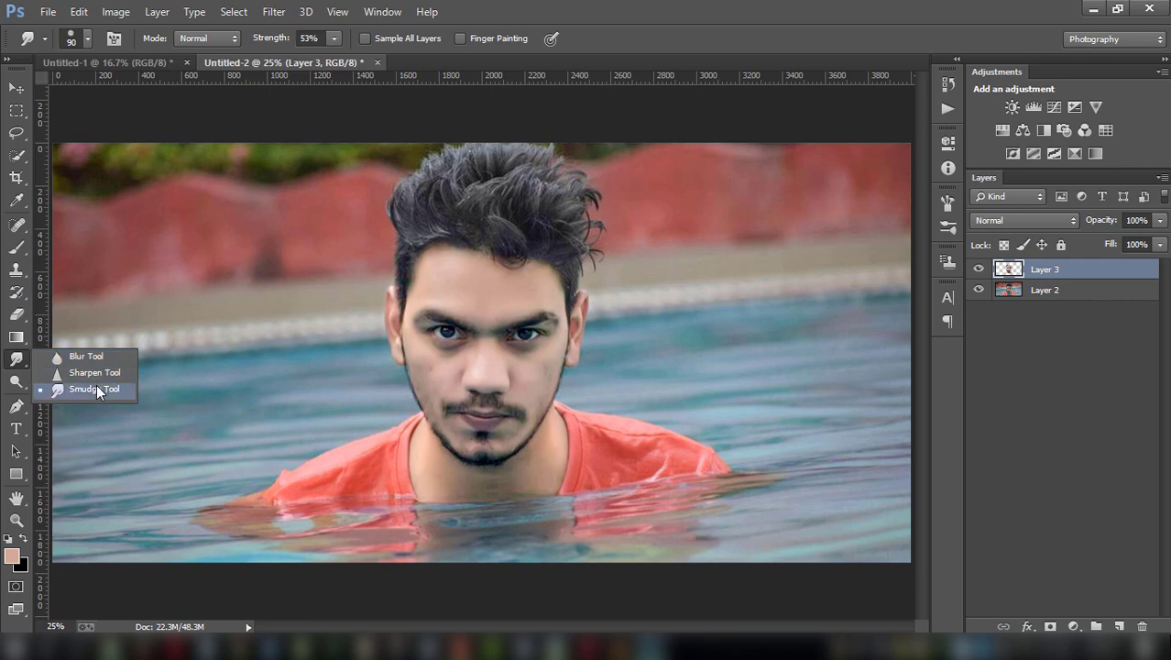
left_click(97, 387)
left_click(88, 38)
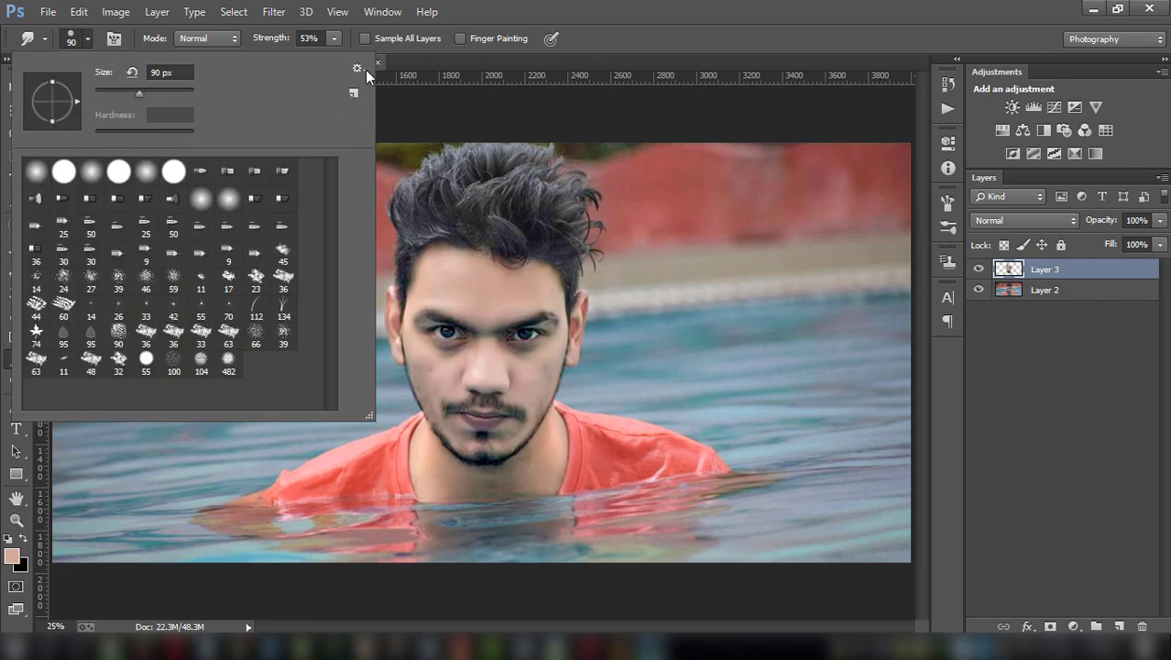
left_click(363, 70)
left_click(527, 284)
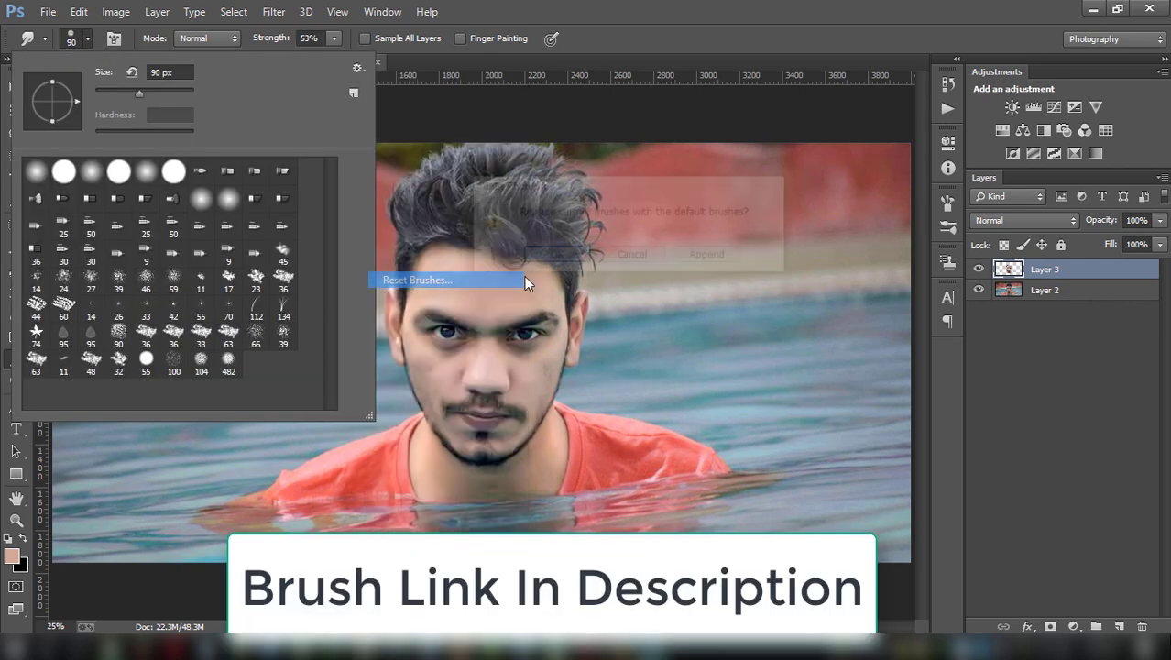
left_click(552, 254)
left_click(358, 69)
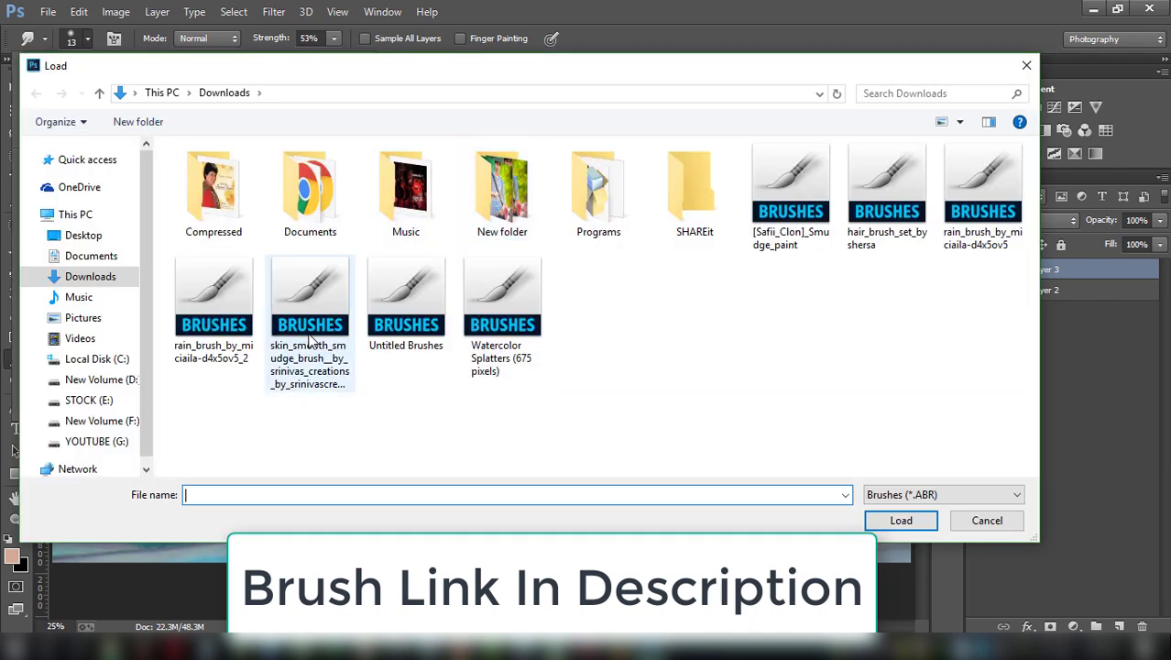
left_click(315, 347)
left_click(927, 524)
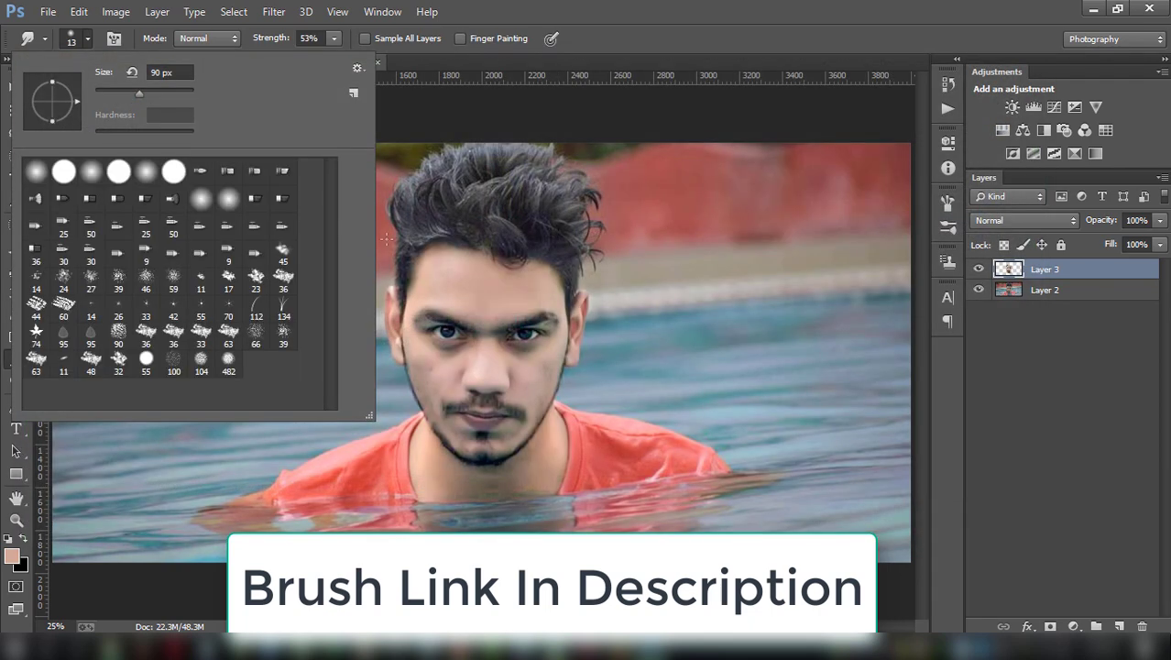
left_click(201, 362)
key("Escape")
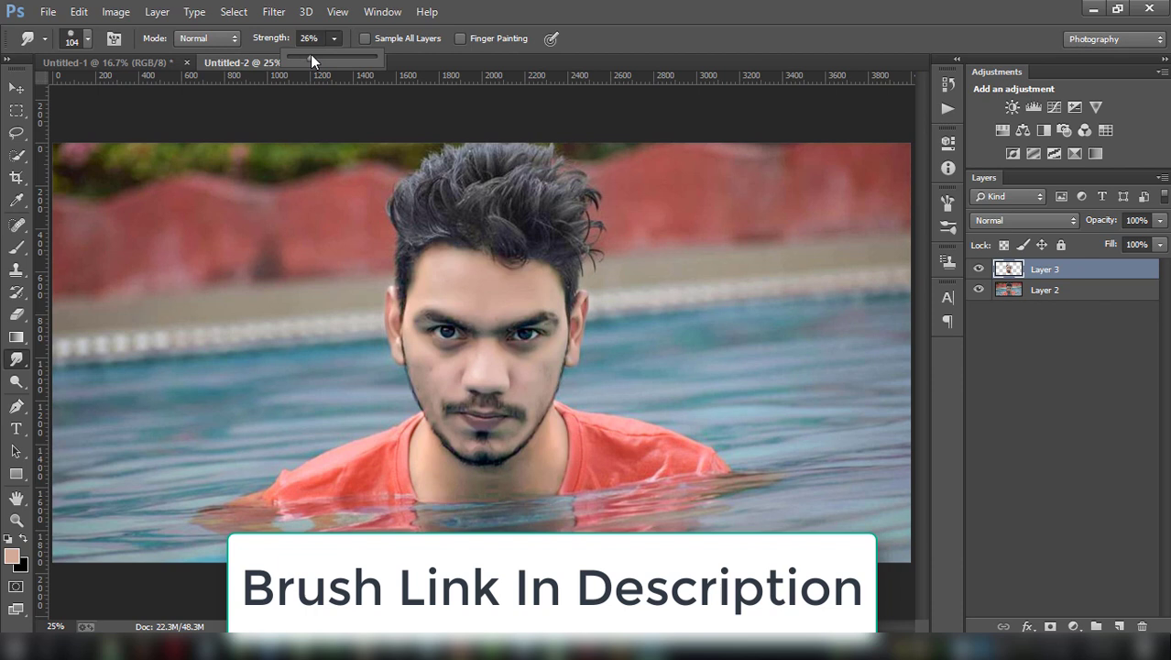
- Zoom in and smudge the beard edge at 71% strength with a 50 px brush
left_click(310, 57)
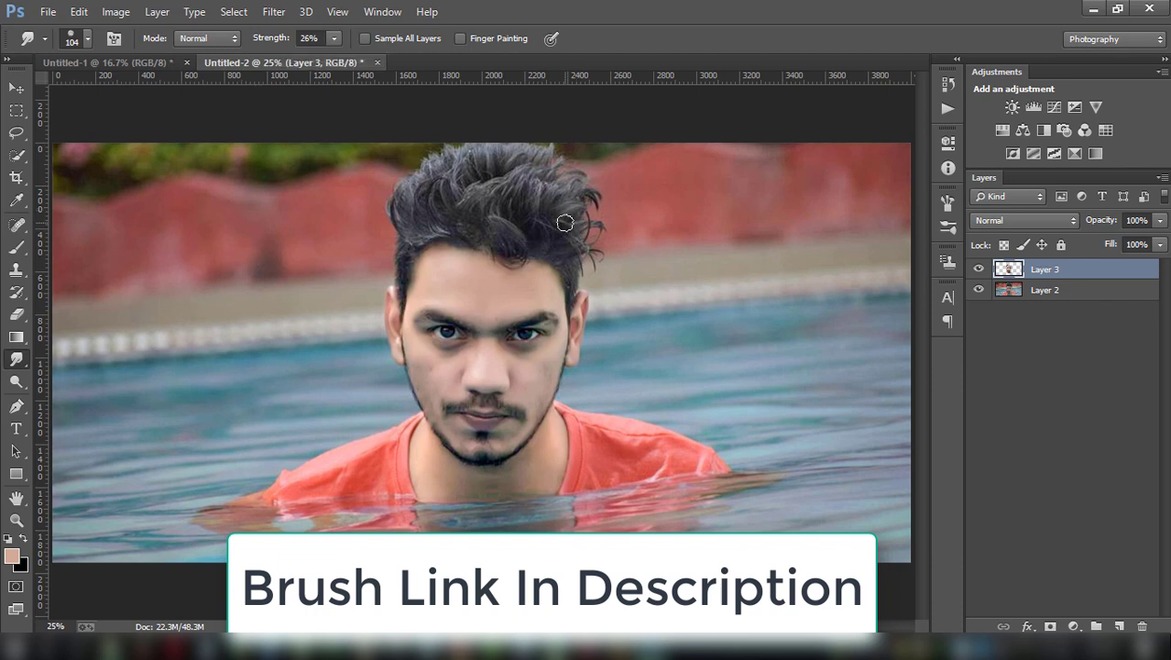
key("bracketright")
key("bracketright")
key("bracketright")
key("bracketleft")
key("bracketleft")
key("bracketleft")
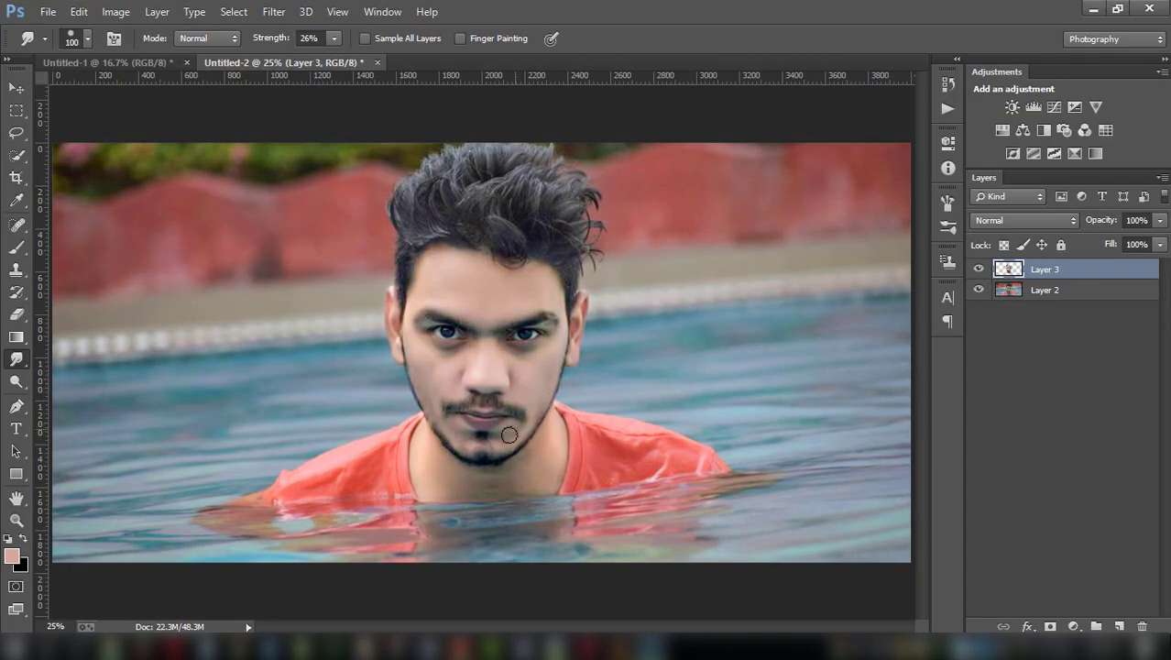
key("ctrl+plus")
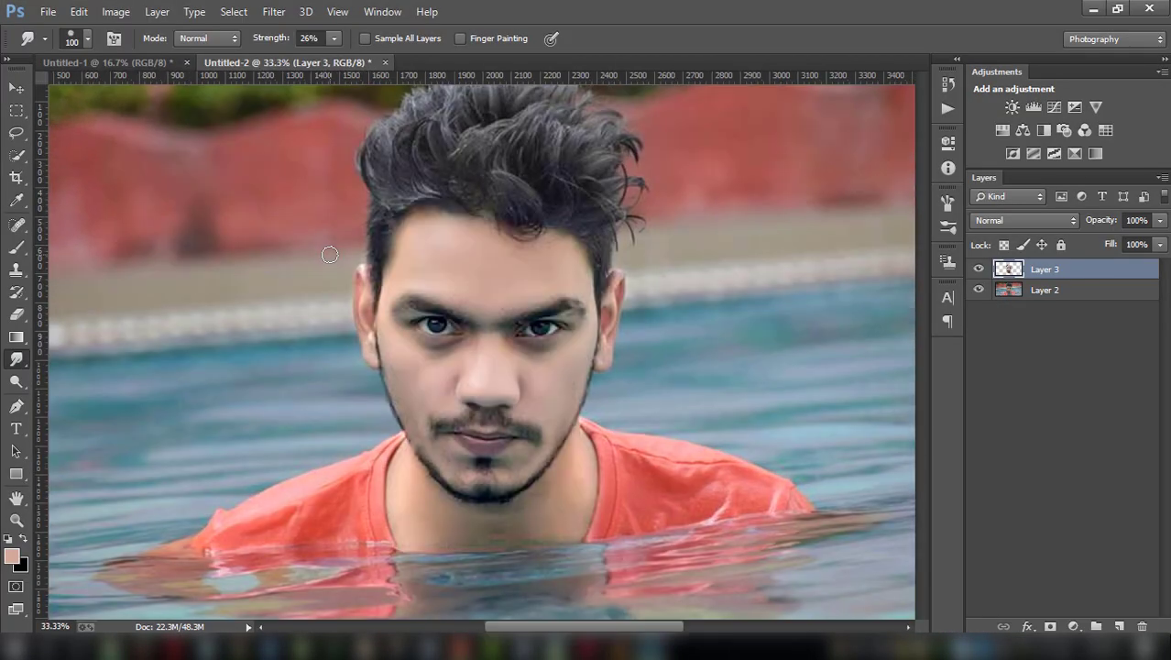
scroll(414, 322, "down", 1)
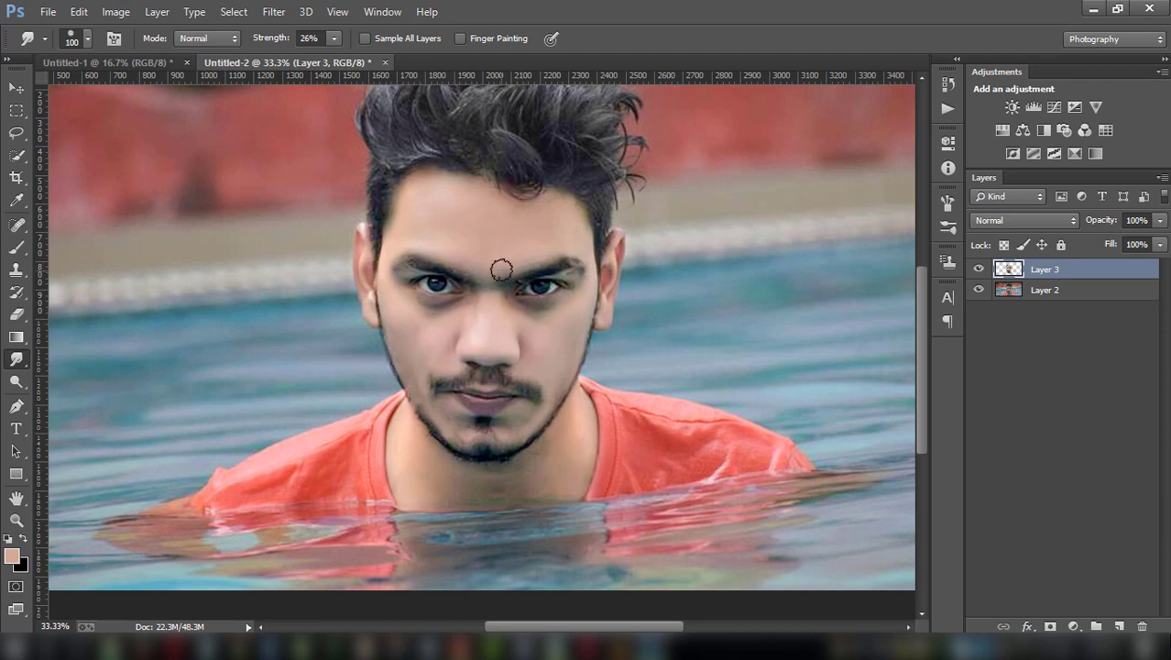
left_click(334, 39)
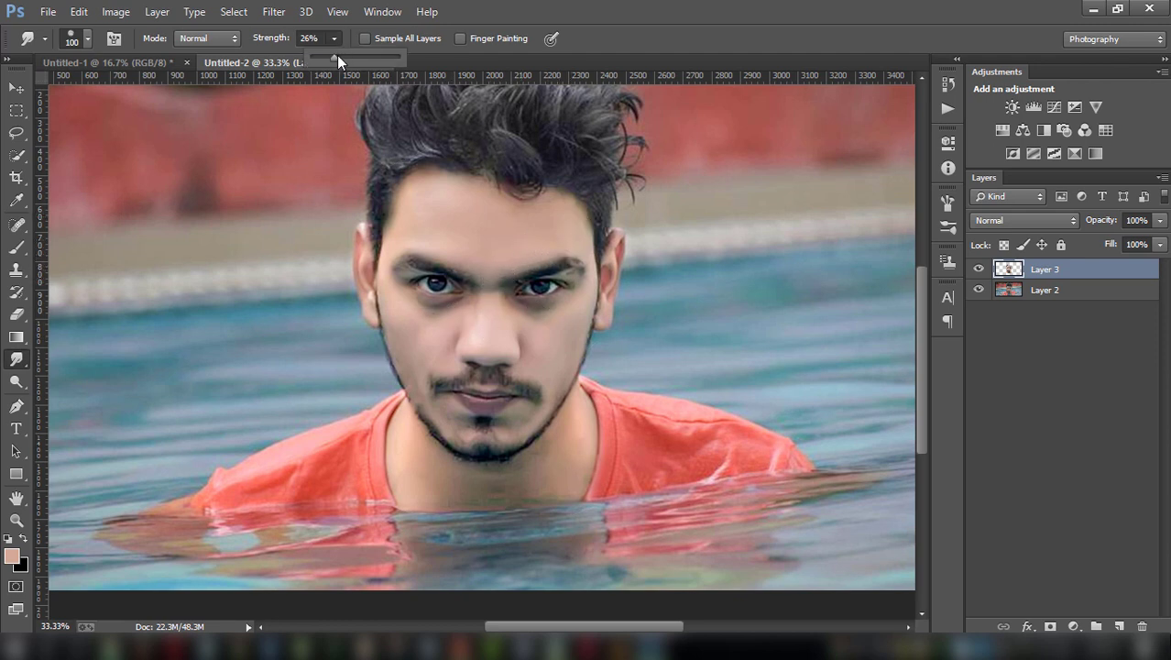
left_click_drag(340, 55, 372, 57)
key("bracketleft")
key("bracketleft")
key("bracketleft")
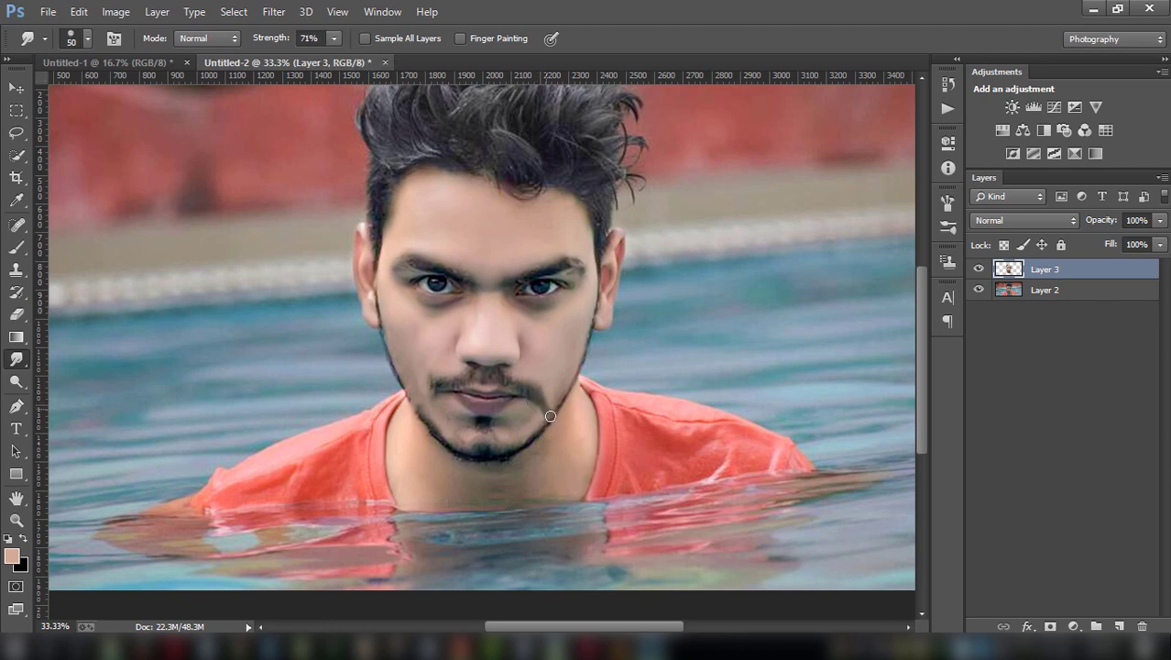
left_click_drag(440, 387, 422, 409)
- Smooth the jaw, cheeks and neck at 24% smudge strength with 60–150 px brushes
left_click(337, 38)
left_click_drag(289, 57, 295, 105)
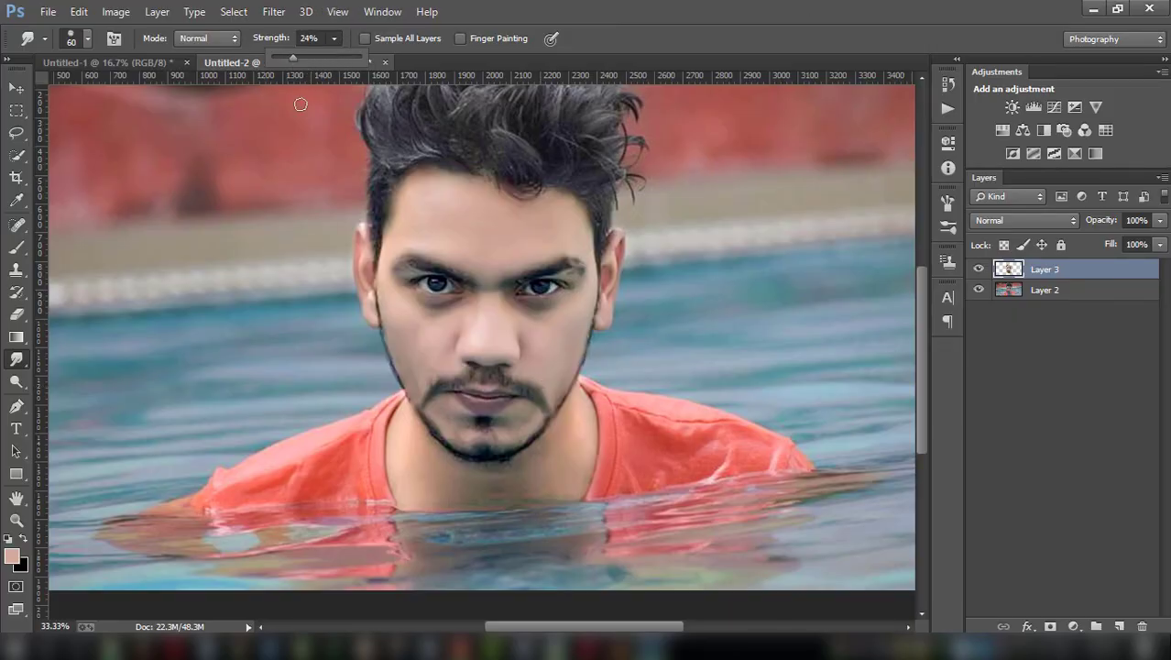
key("bracketright")
key("bracketright")
key("bracketright")
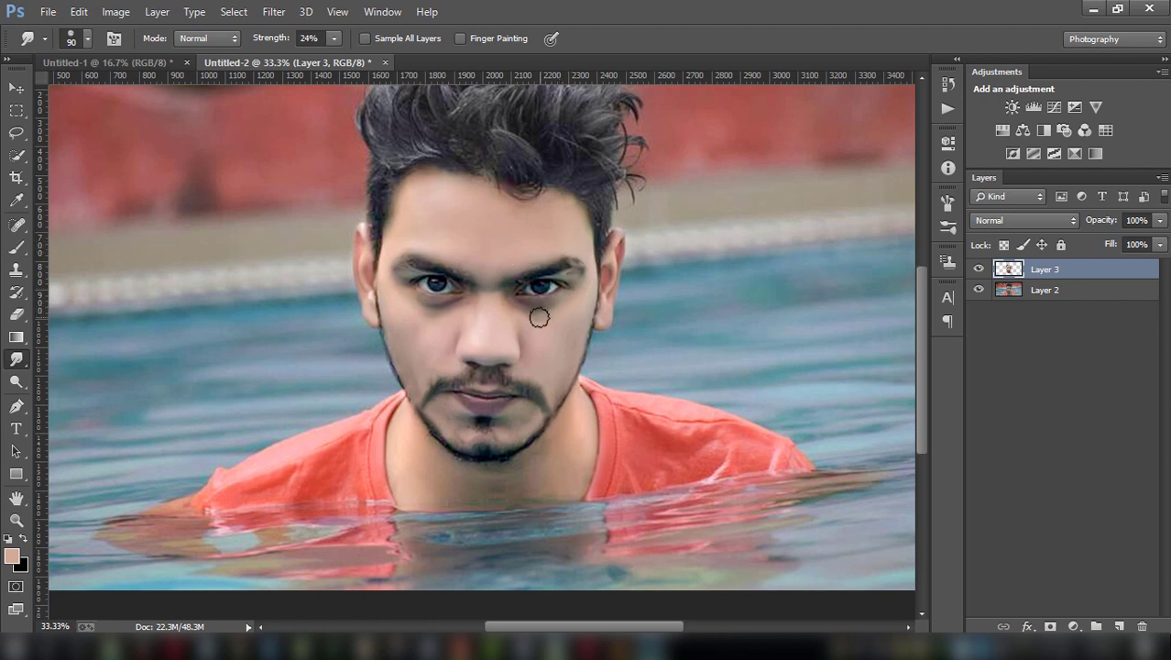
key("bracketright")
key("bracketright")
key("bracketright")
key("bracketleft")
key("bracketleft")
key("bracketleft")
key("bracketleft")
key("bracketleft")
key("bracketleft")
key("bracketright")
key("ctrl+minus")
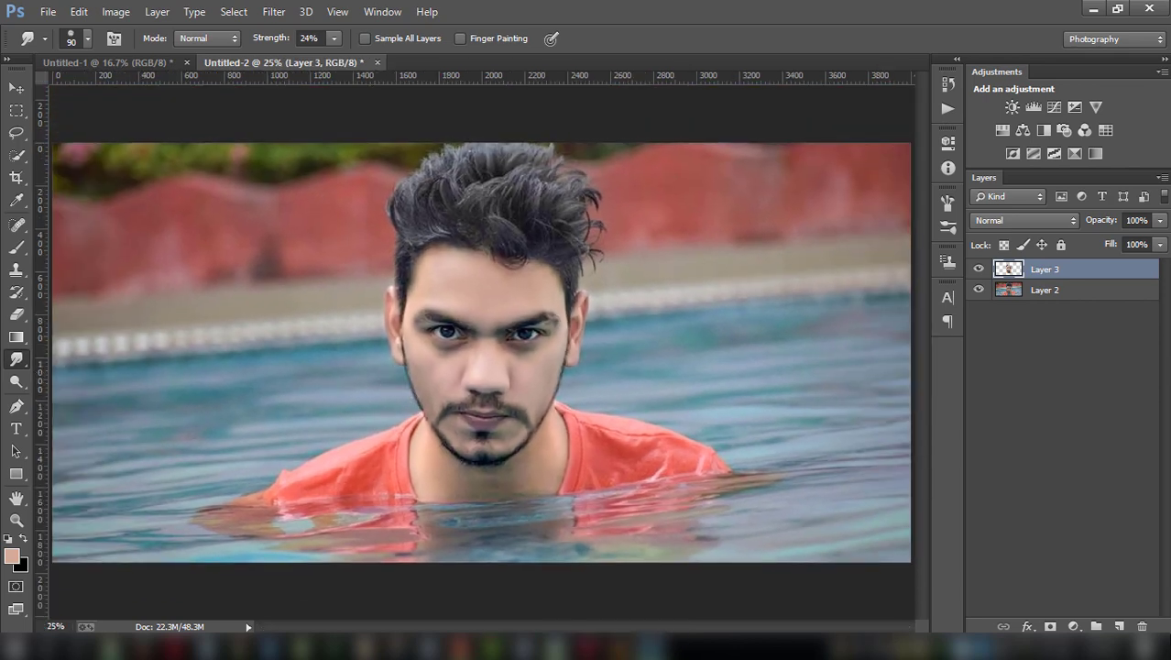
- Add Layer 4 above Layer 3, sample a skin colour, and set a size-60 brush at 48% flow
left_click(1122, 626)
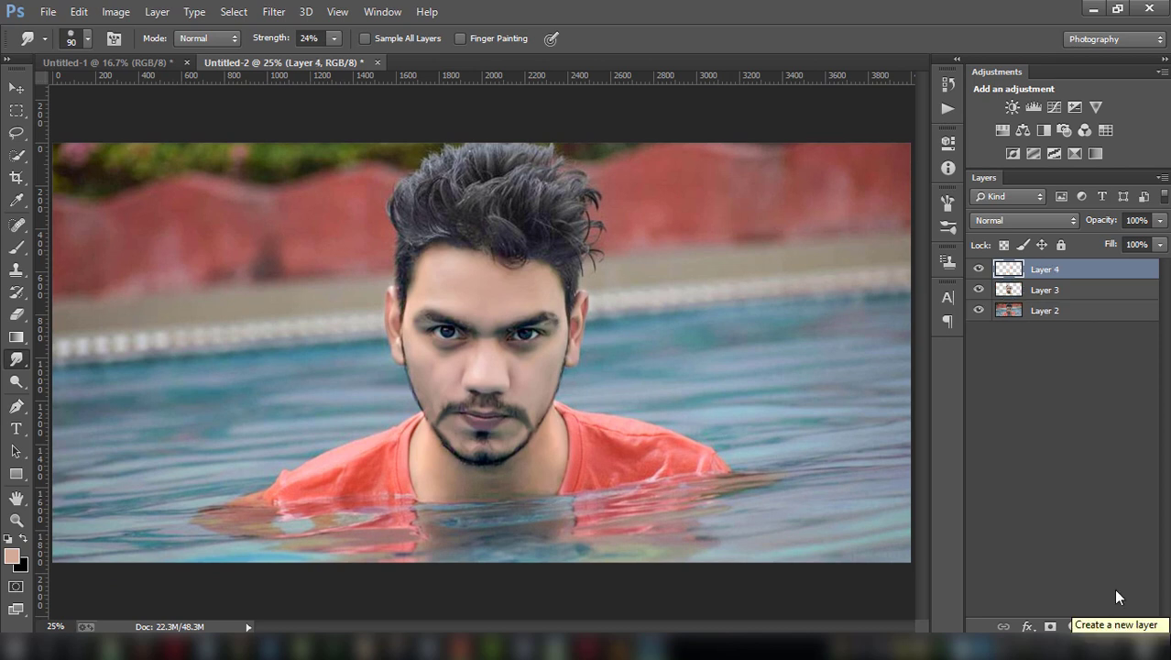
left_click(18, 200)
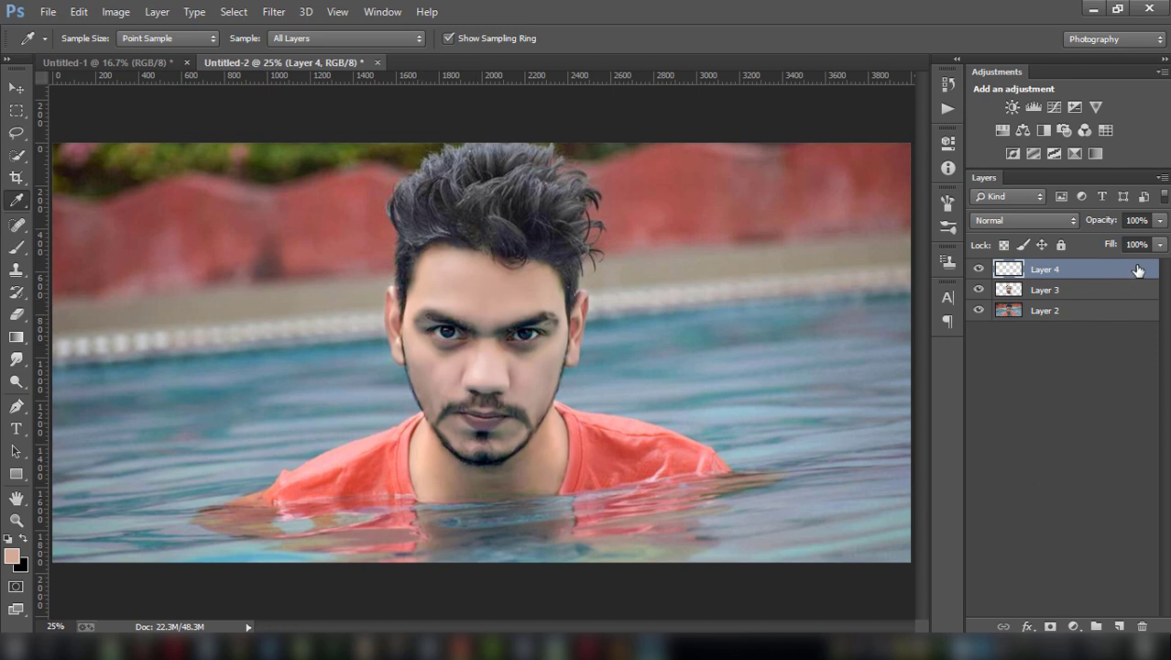
left_click(1159, 221)
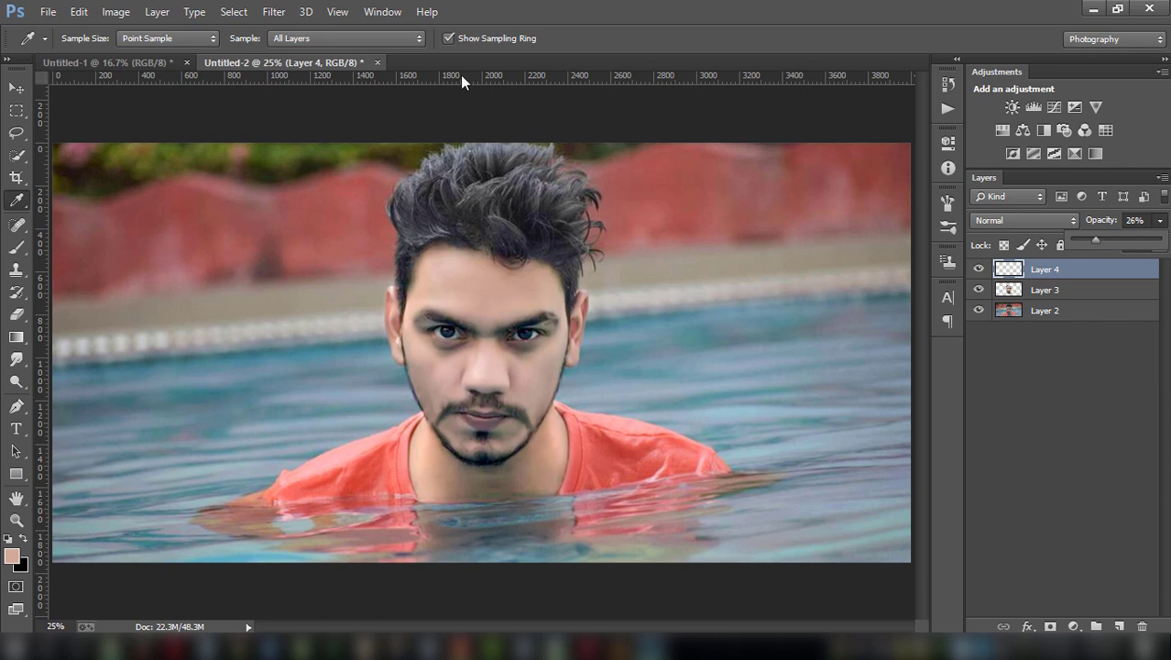
left_click(16, 246)
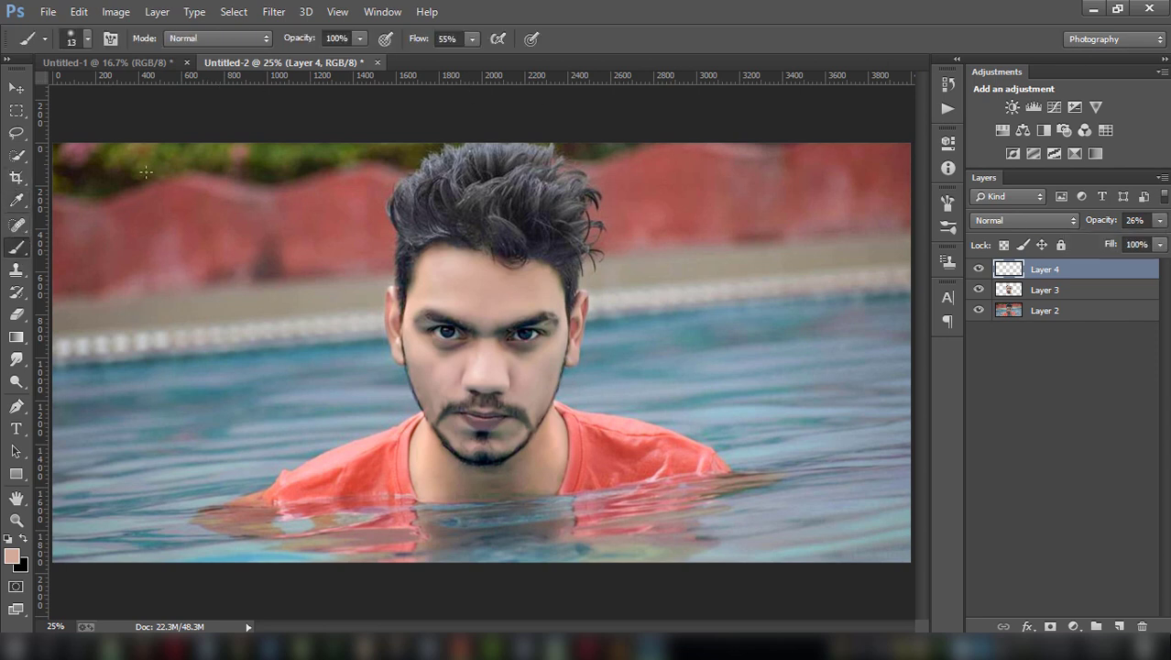
left_click(360, 40)
left_click(471, 40)
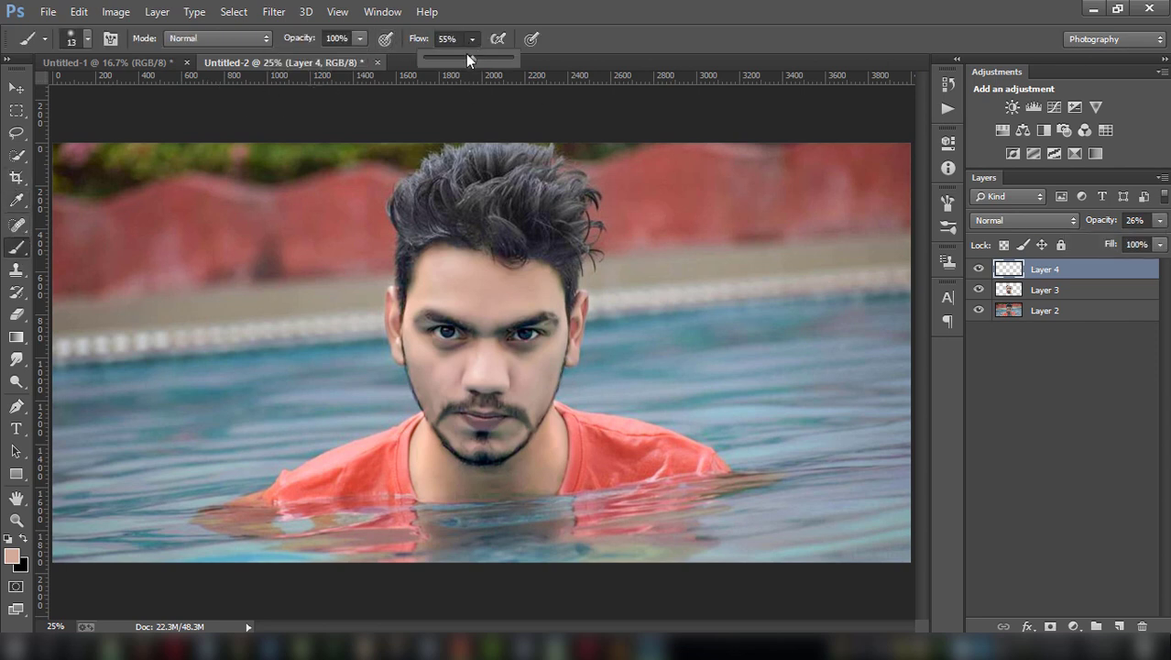
left_click(614, 347)
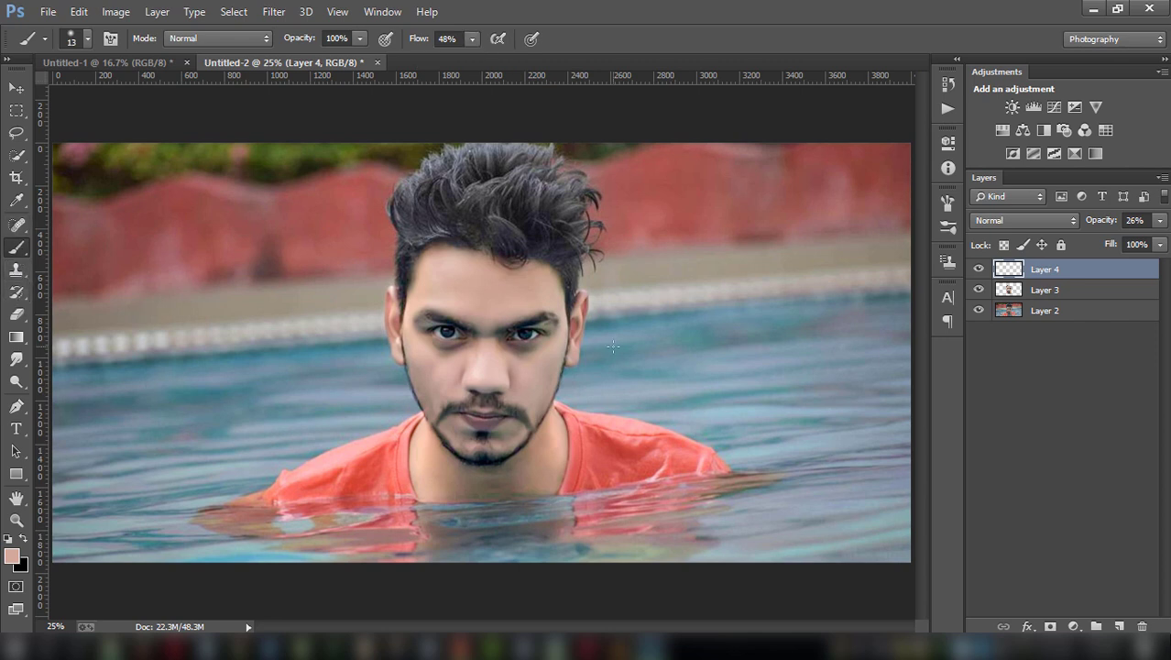
left_click(88, 39)
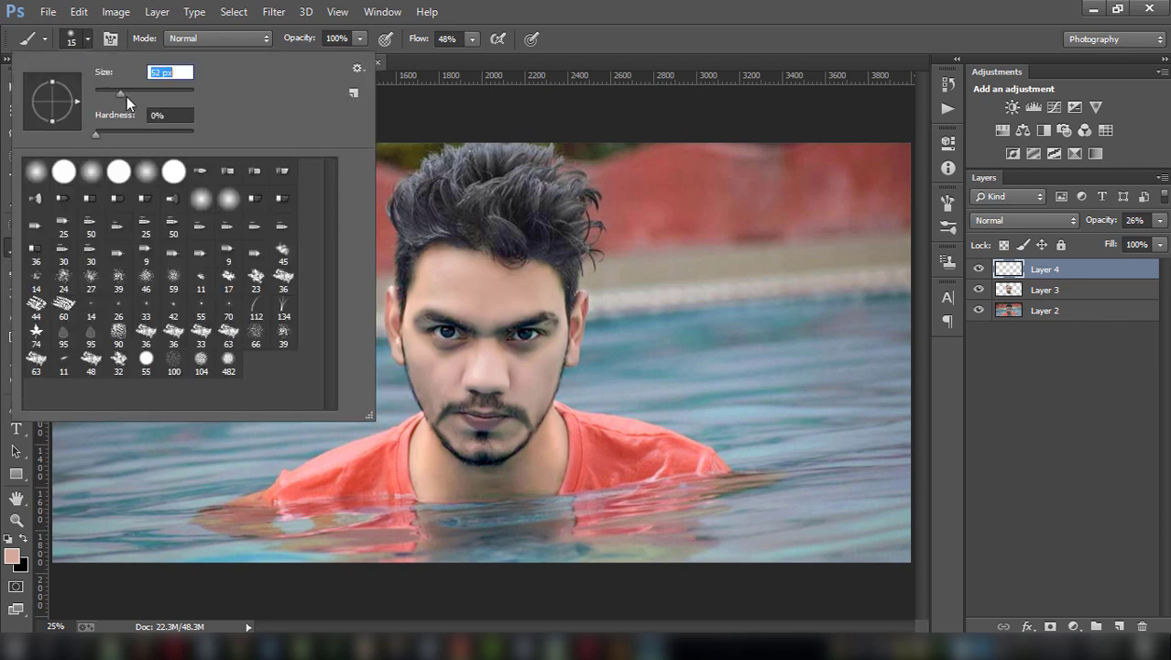
type("60")
key("Return")
key("bracketright")
key("bracketright")
key("bracketright")
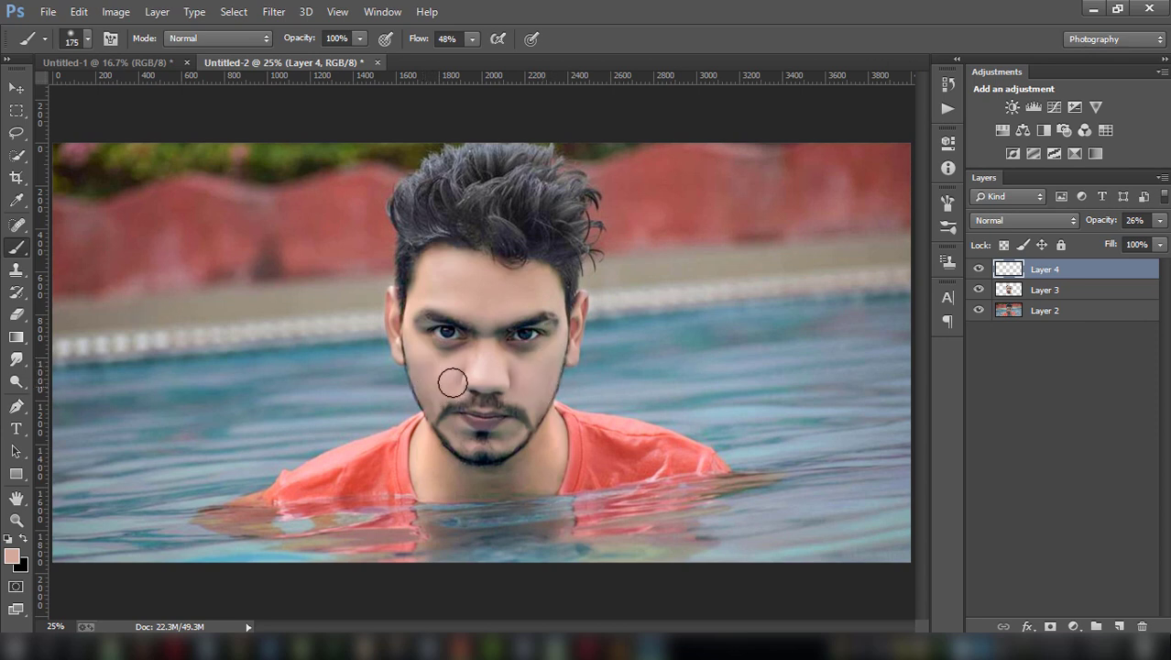
- Paint skin tone over the chin and neck on Layer 4 at 41% opacity
left_click(1159, 220)
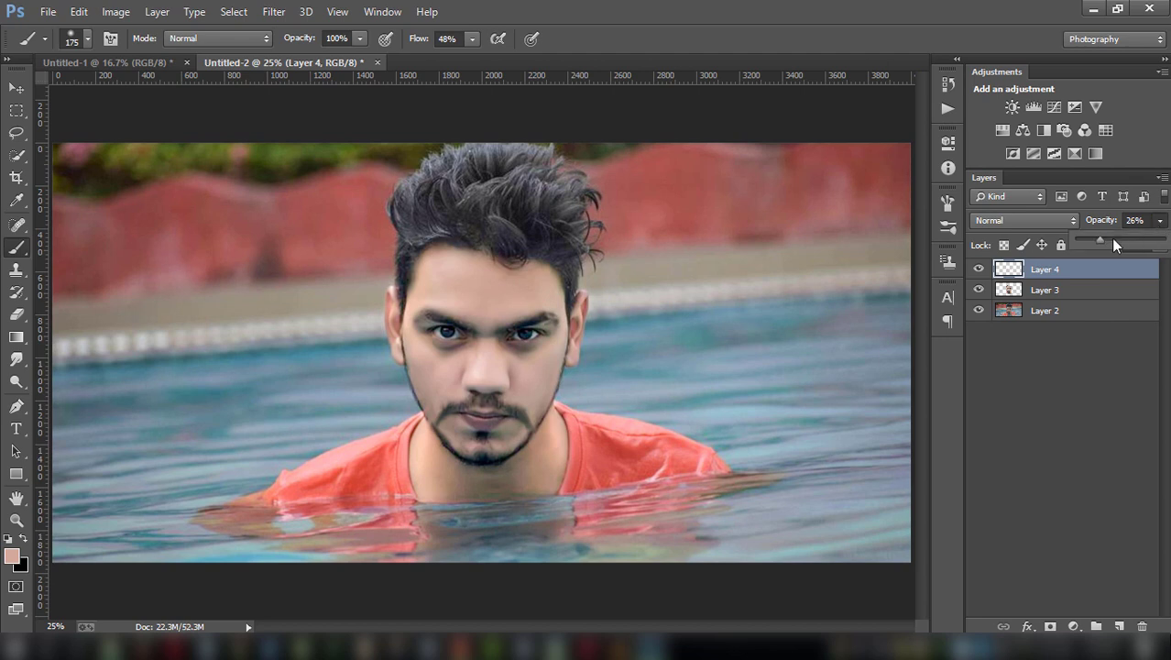
left_click(429, 378)
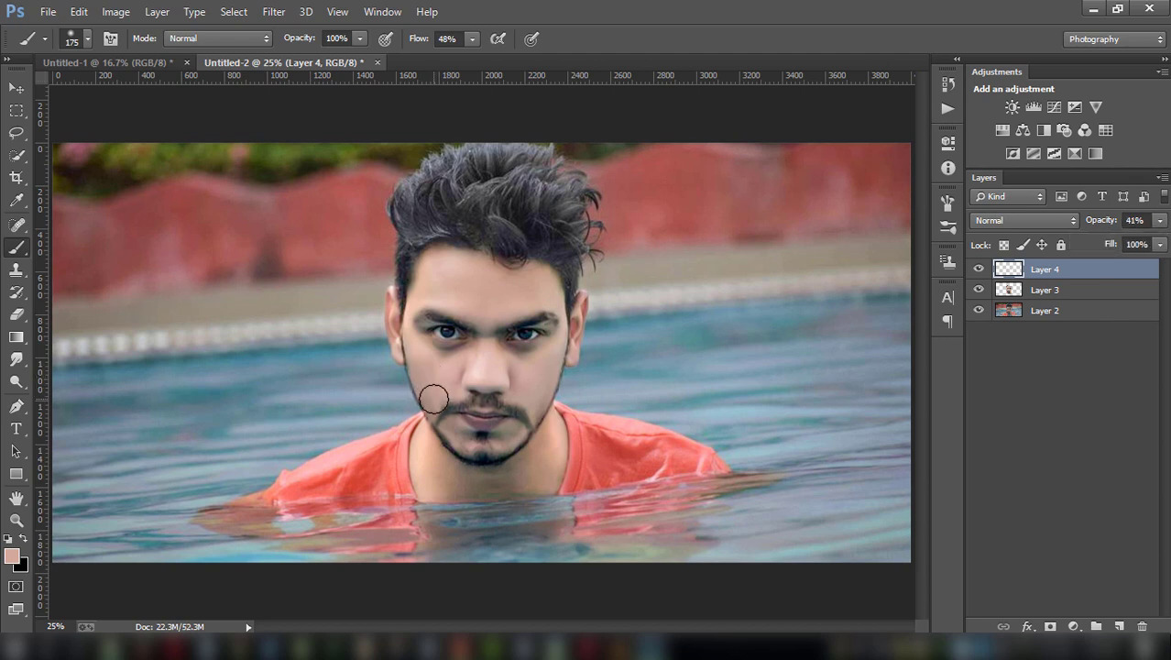
key("bracketright")
key("bracketright")
key("bracketleft")
key("bracketleft")
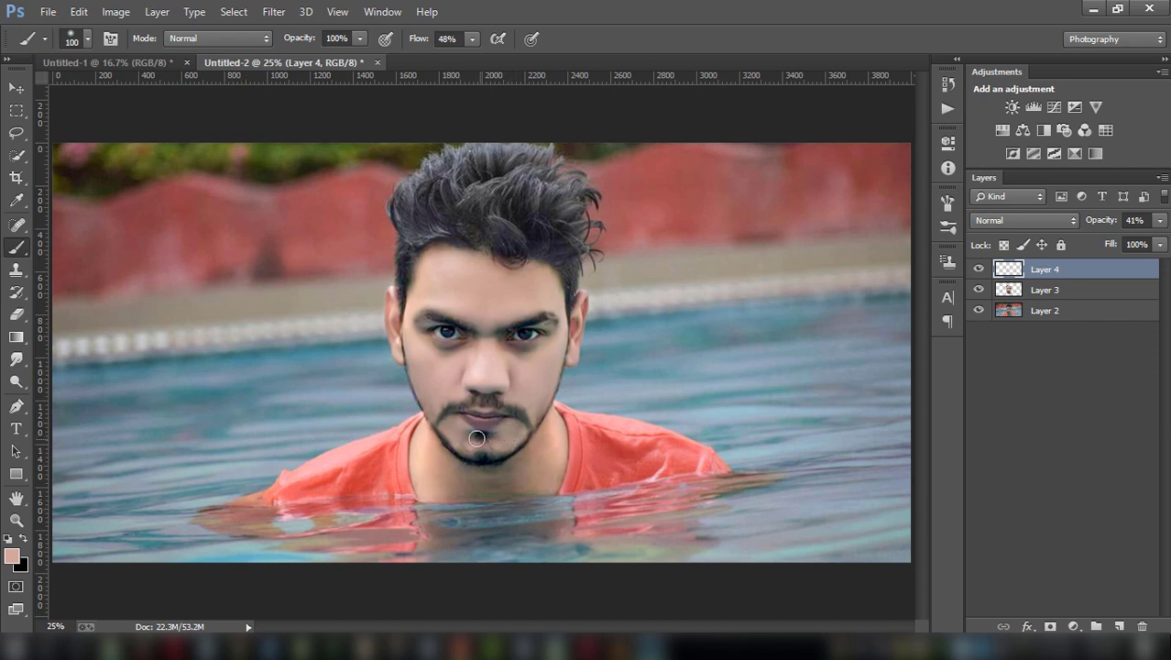
left_click_drag(476, 439, 463, 436)
key("bracketright")
key("bracketright")
key("bracketleft")
key("bracketleft")
key("bracketleft")
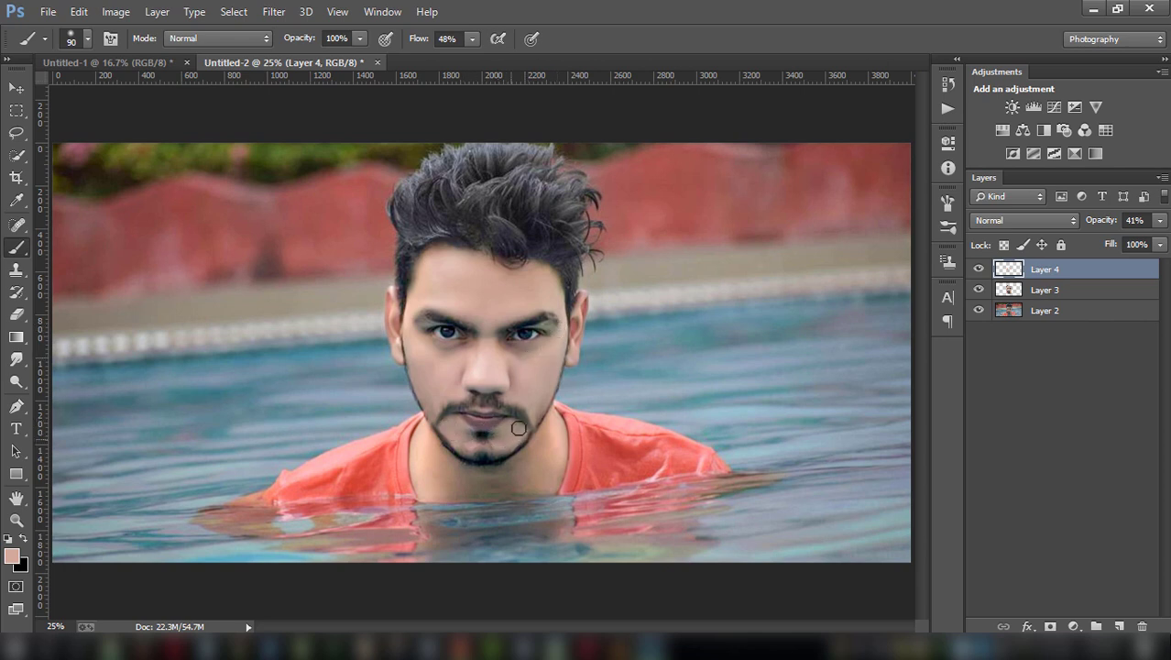
key("bracketright")
key("bracketright")
key("bracketright")
left_click_drag(445, 470, 510, 477)
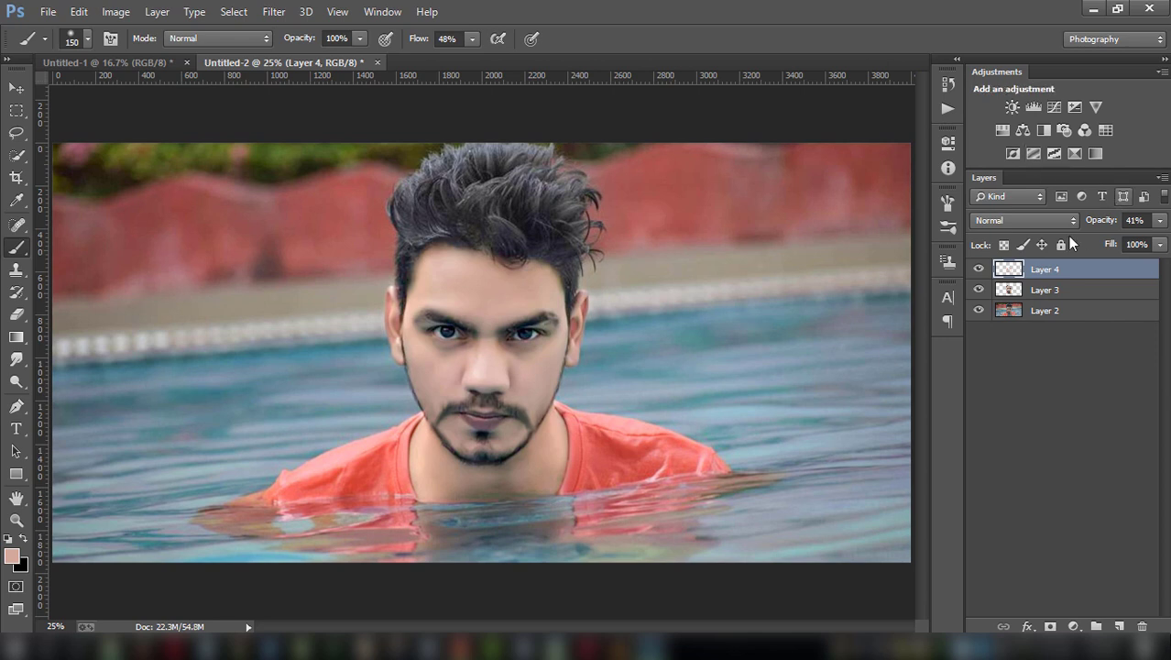
- Compare Layer 4 on and off, then set its opacity to 46%
left_click(978, 269)
left_click(978, 268)
left_click(1160, 220)
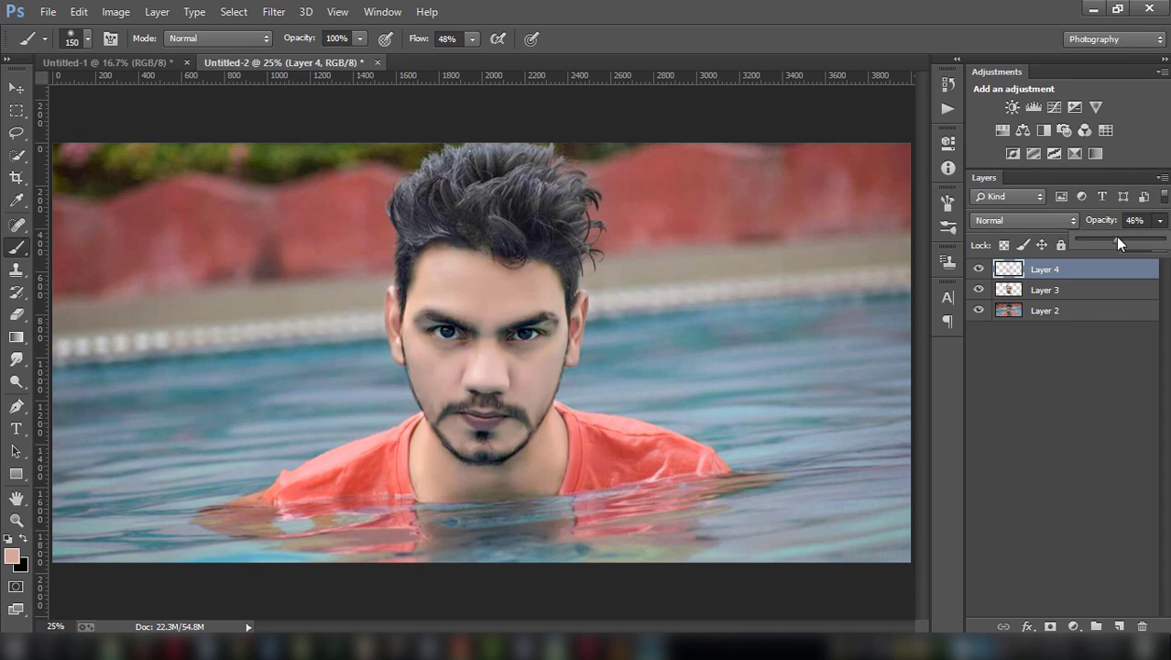
- Merge Layer 3 into Layer 4
left_click(1071, 290, "shift")
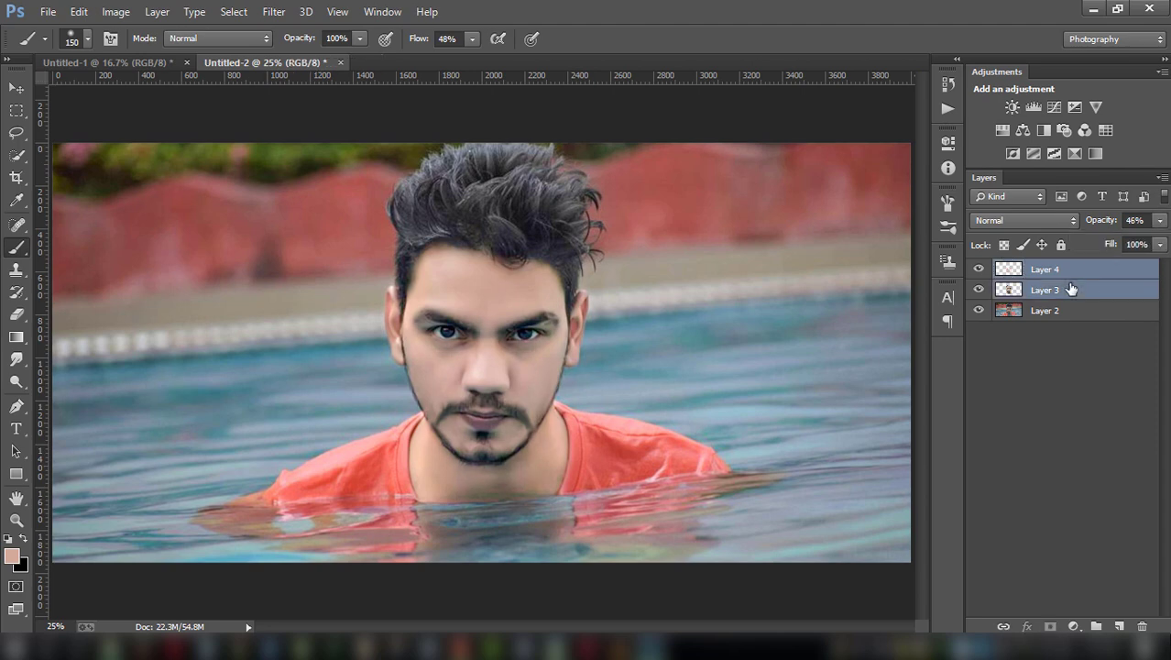
right_click(1071, 290)
left_click(810, 500)
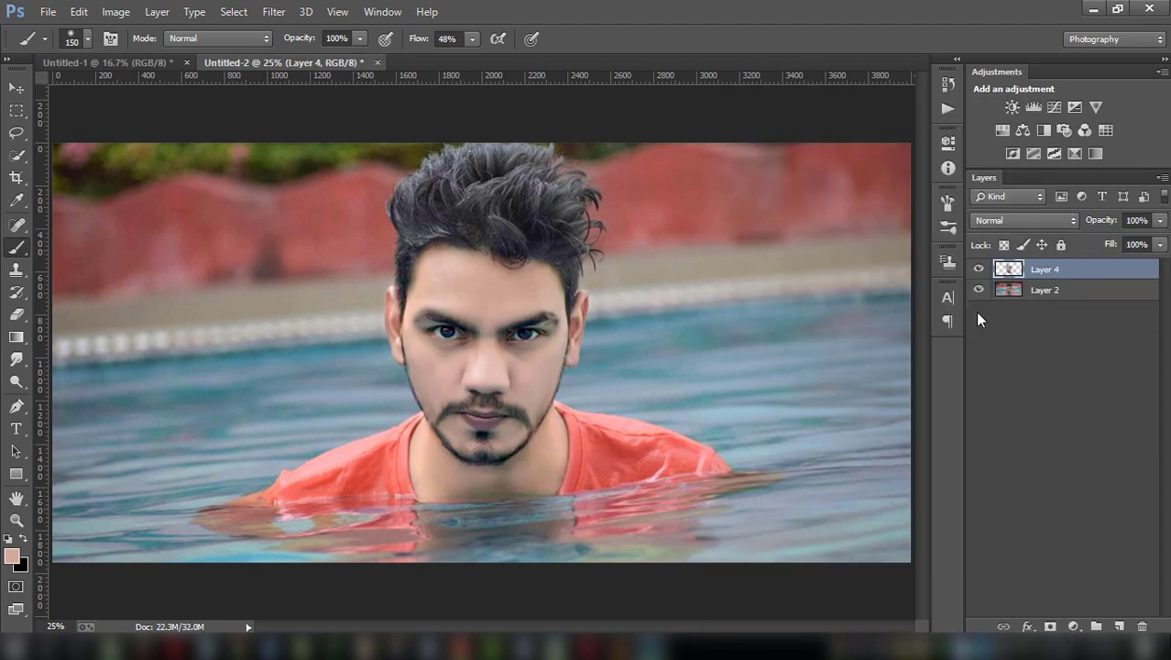
- Brighten the portrait with a Curves midtone lift to input 146, output 159
left_click(116, 11)
mouse_move(141, 55)
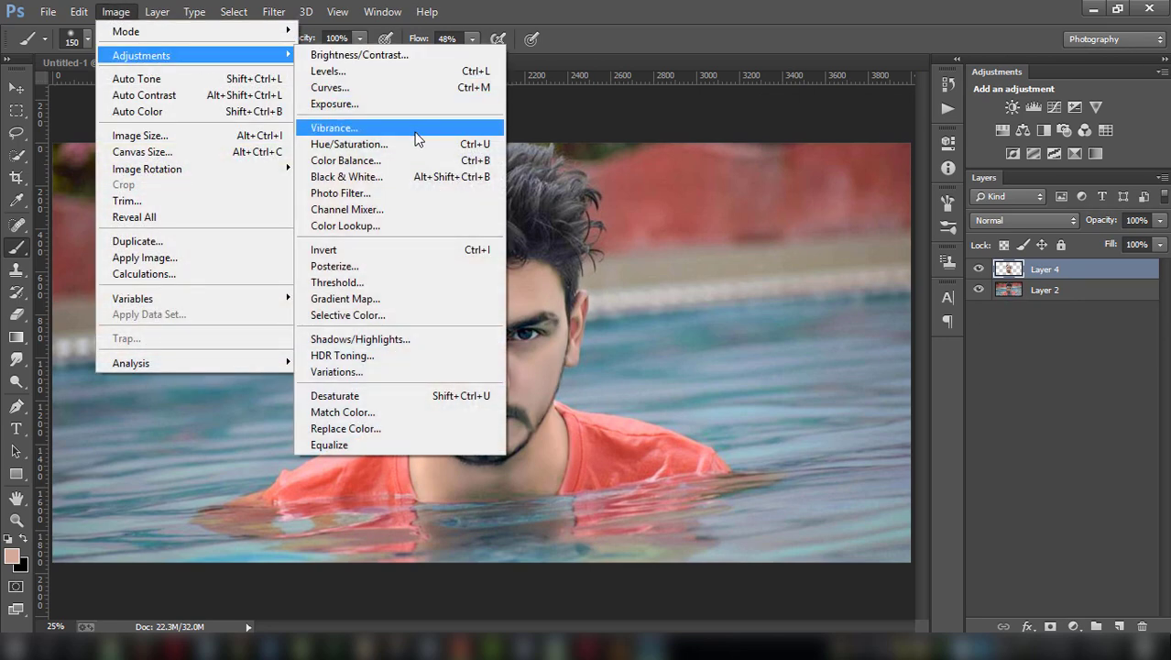
left_click(390, 86)
left_click_drag(975, 222, 976, 226)
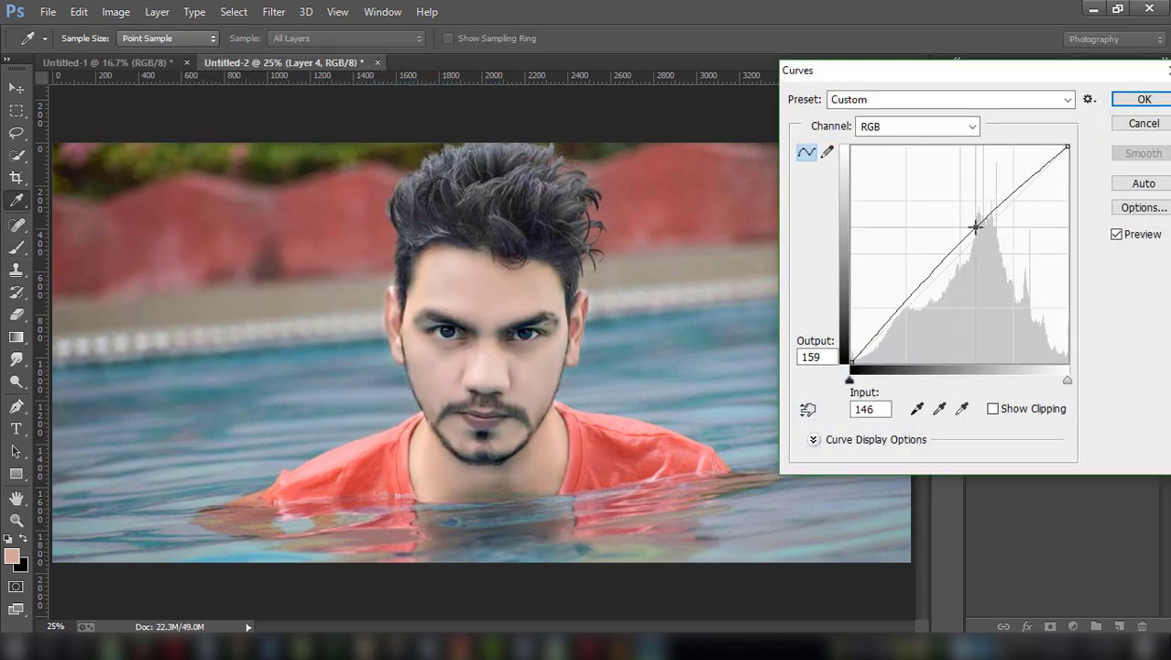
left_click(1137, 97)
key("b")
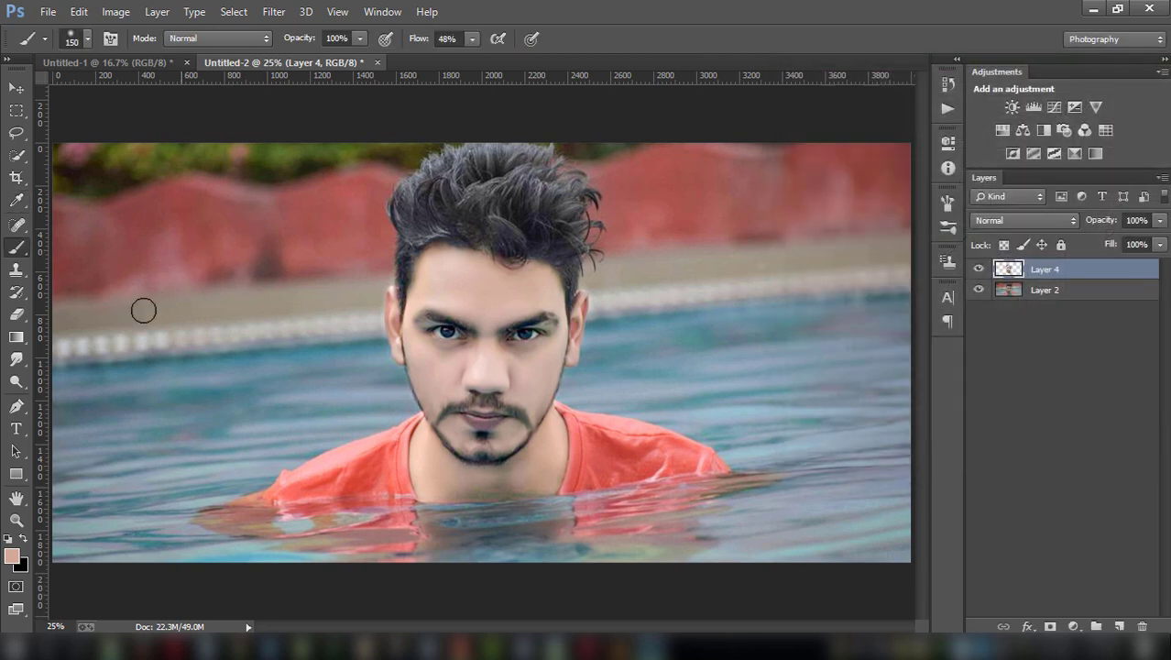
left_click(17, 316)
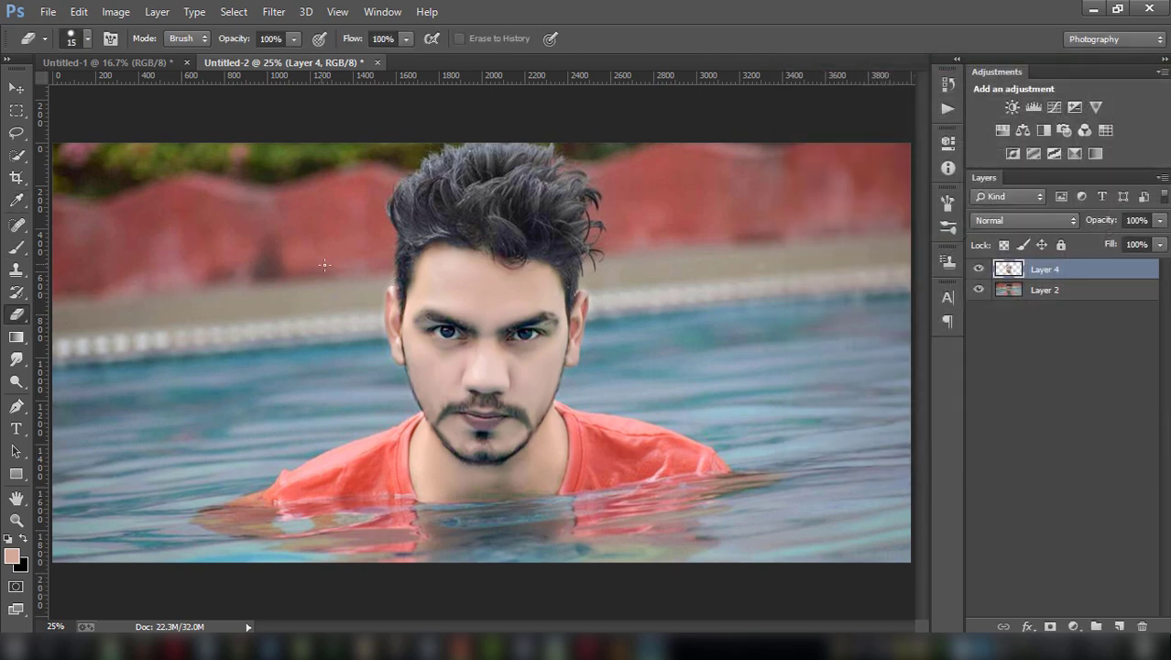
- Erase leftover edges on Layer 4 with a size-90 eraser, stepping back a stray stroke
key("bracketright")
key("bracketright")
key("bracketright")
left_click(1083, 298, "shift")
left_click(1074, 271)
left_click(79, 11)
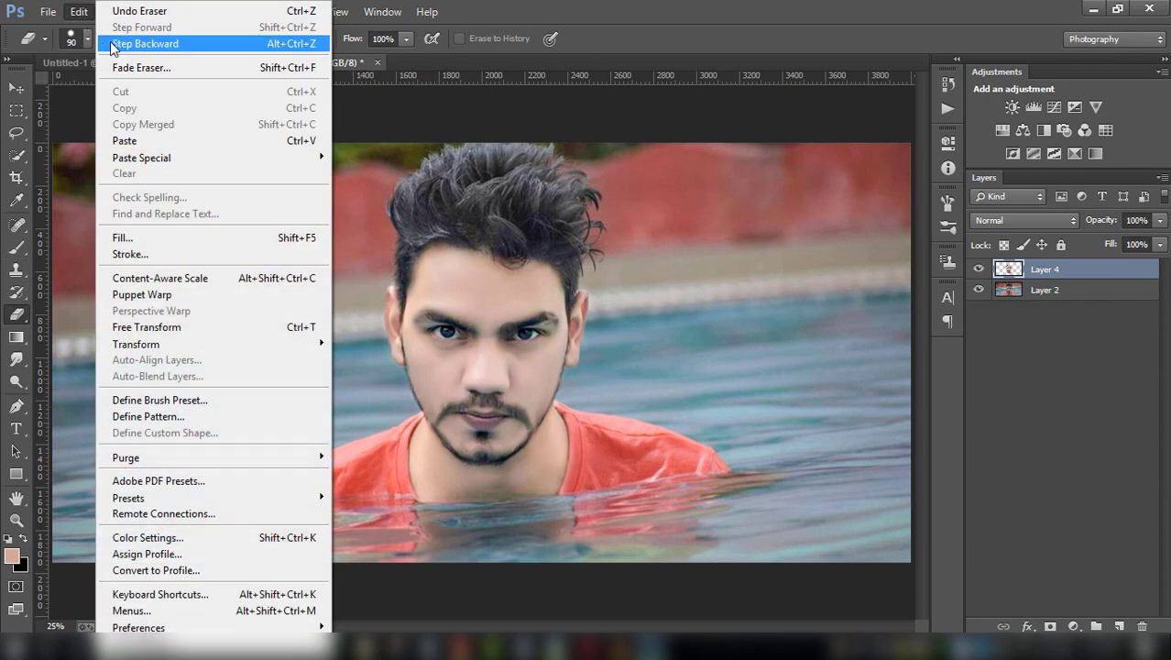
left_click(110, 44)
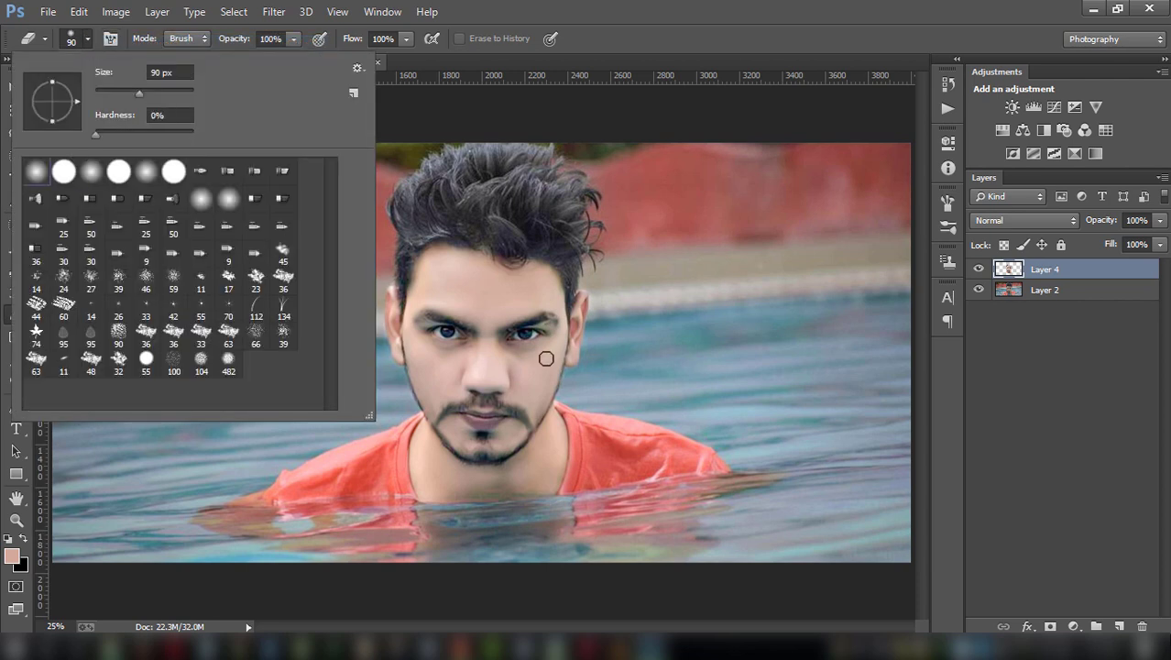
left_click(517, 331)
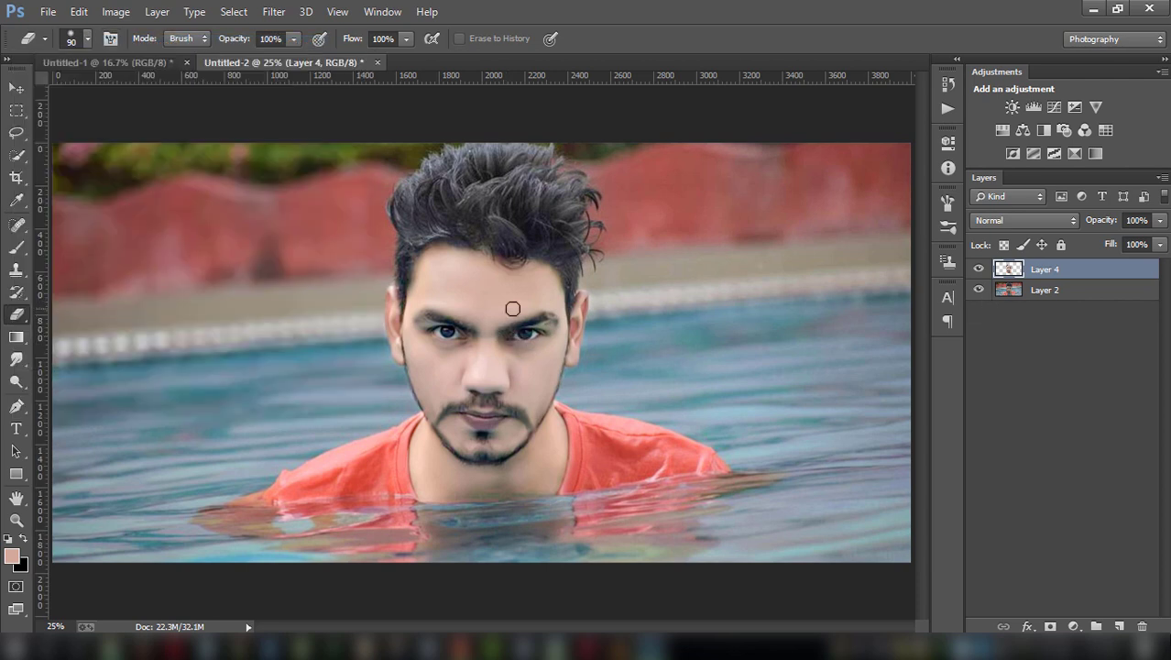
- Undo the stray brush mark near the eye and select Layer 2 with Layer 4 to merge
left_click(16, 248)
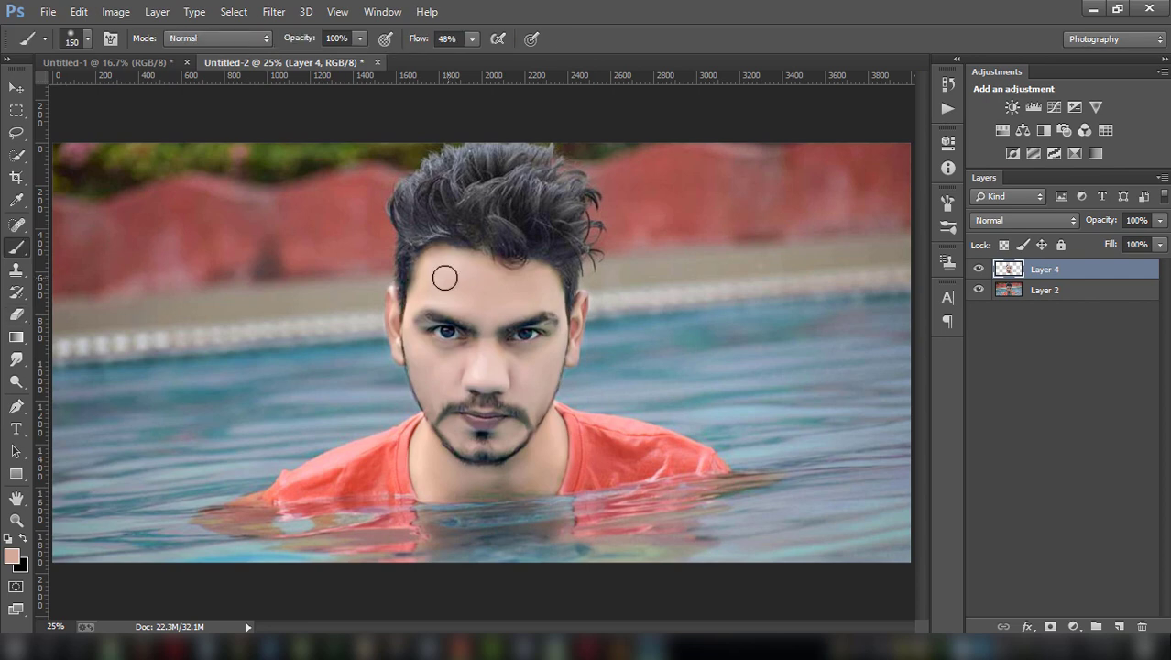
key("bracketleft")
left_click(79, 11)
left_click(129, 45)
left_click(1031, 291, "shift")
right_click(1024, 301)
- Merge both layers into Layer 4, then in Camera Raw raise Clarity to +36 and adjust Blacks
left_click(725, 500)
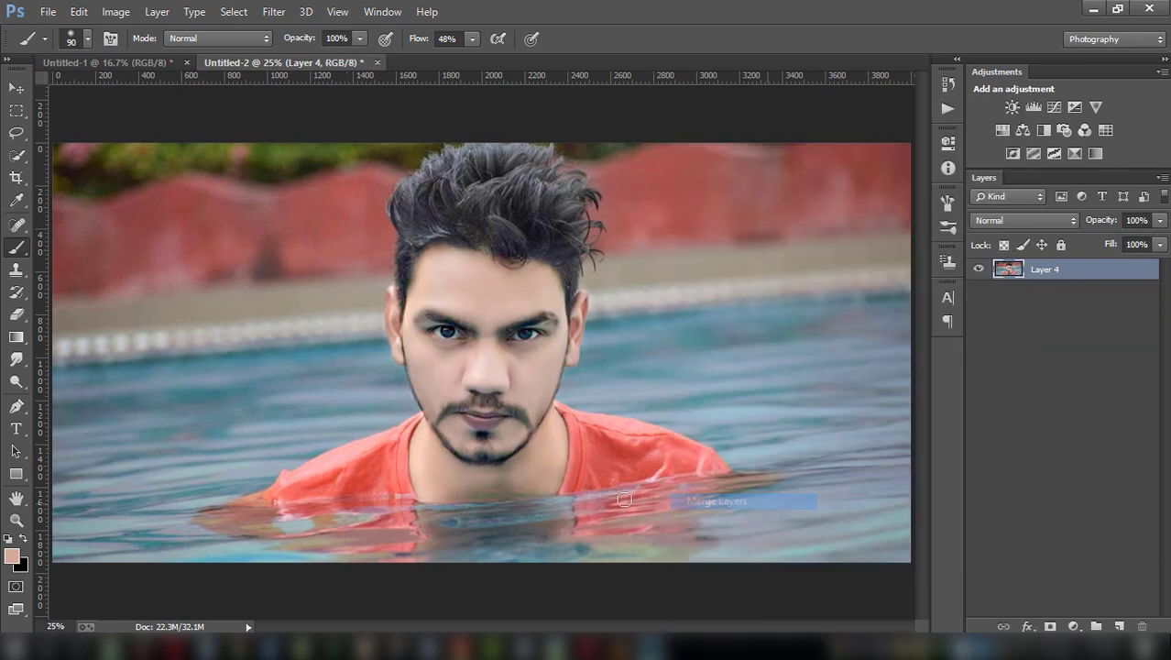
left_click(273, 11)
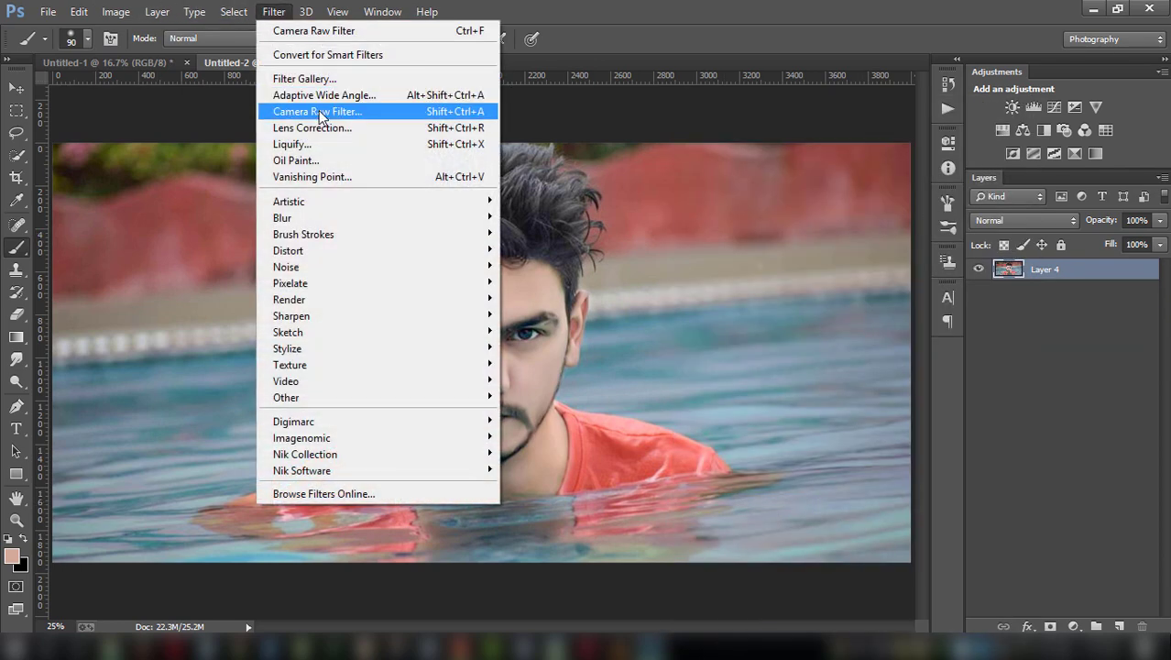
left_click(330, 109)
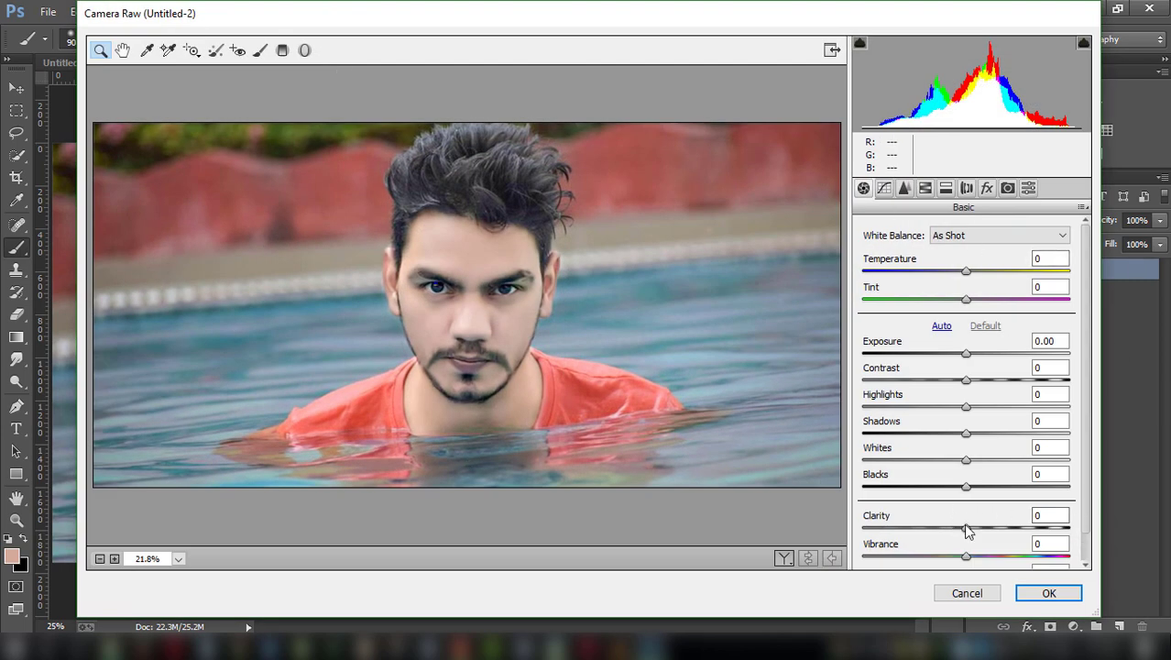
left_click_drag(969, 530, 1004, 530)
left_click_drag(994, 527, 1005, 527)
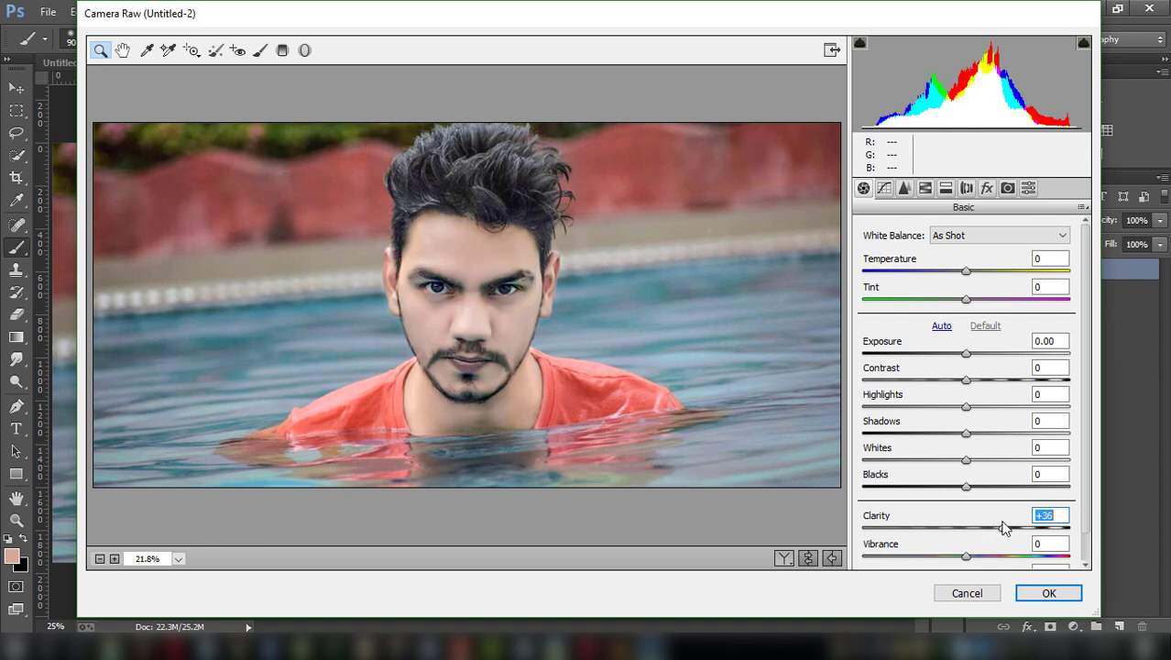
mouse_move(966, 486)
left_mouse_down()
mouse_move(990, 488)
mouse_move(959, 435)
mouse_move(945, 435)
mouse_move(984, 433)
mouse_move(924, 410)
mouse_move(949, 411)
mouse_move(938, 409)
mouse_move(983, 383)
left_mouse_up()
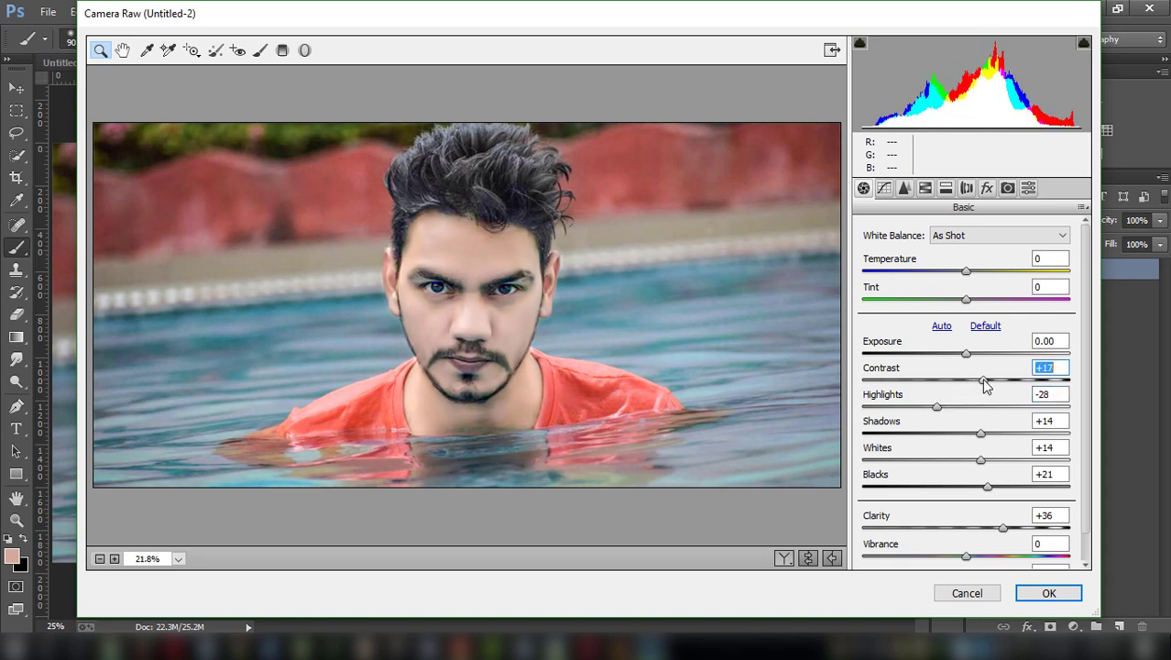
- Increase the sharpening amount and add luminance noise reduction
left_click(905, 188)
left_click_drag(872, 258, 902, 261)
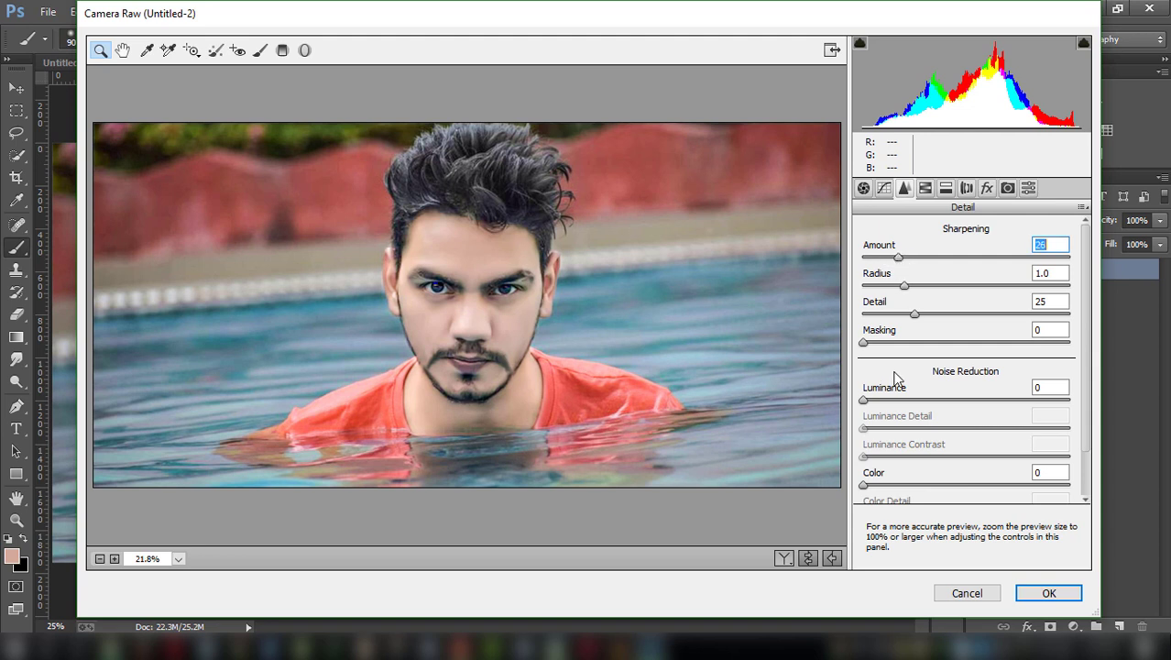
left_click(884, 399)
- Brighten Oranges, set Yellows saturation to -23 and Blues to +29, and apply Camera Raw
left_click(925, 188)
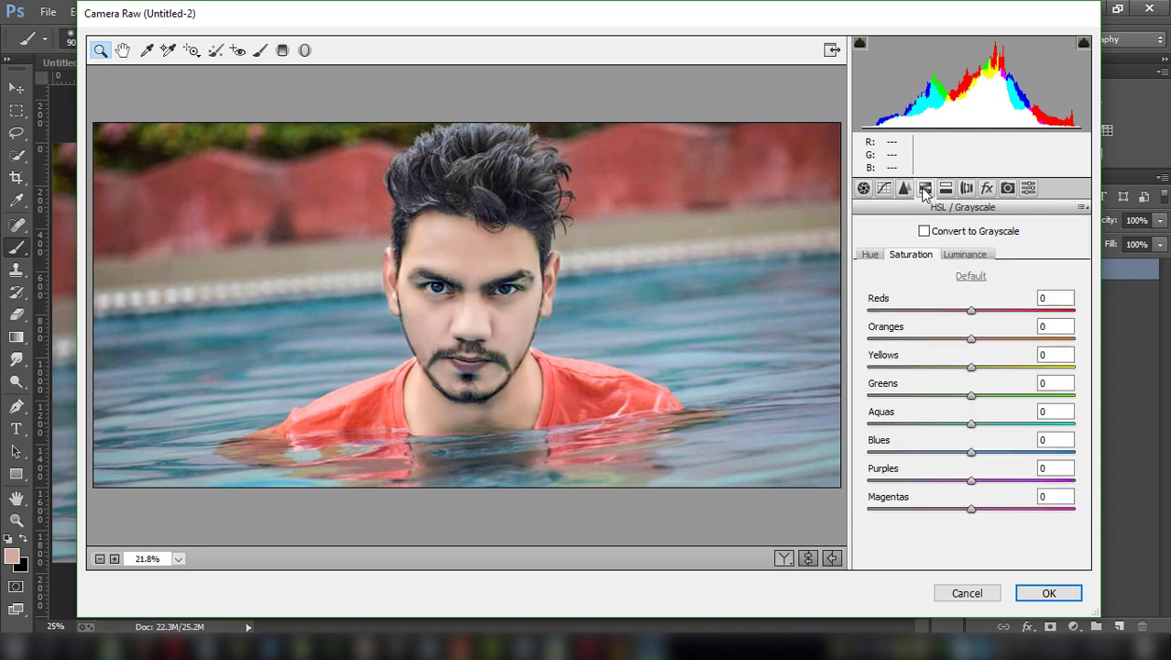
left_click(964, 256)
mouse_move(972, 339)
left_mouse_down()
mouse_move(985, 340)
mouse_move(973, 339)
left_mouse_up()
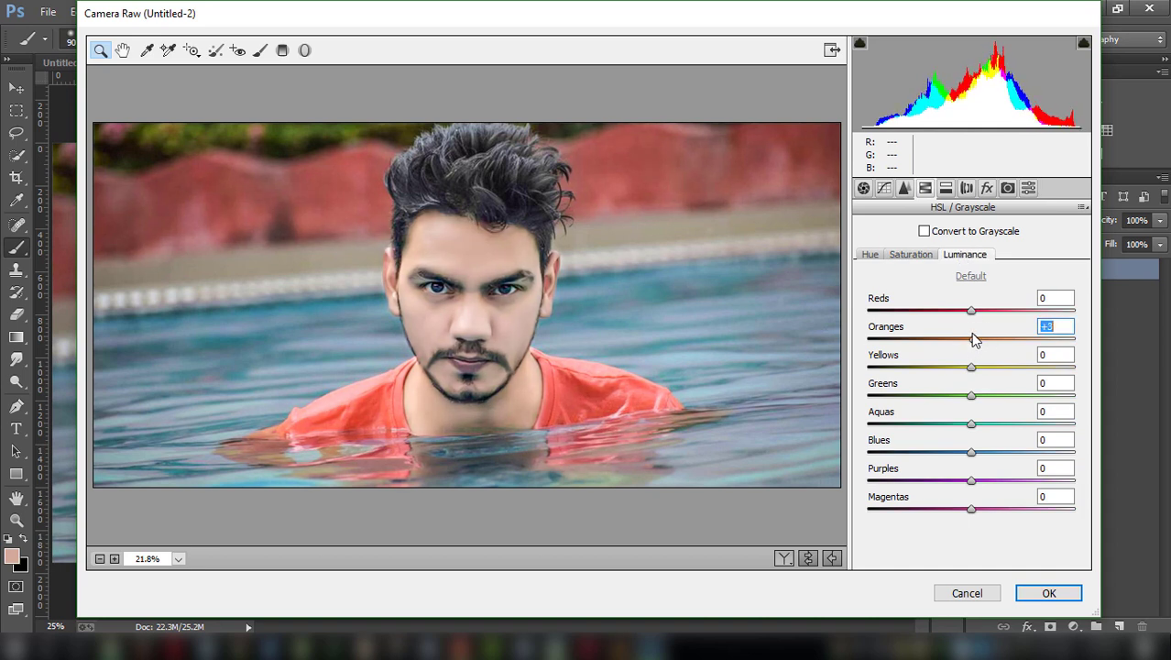
left_click(912, 255)
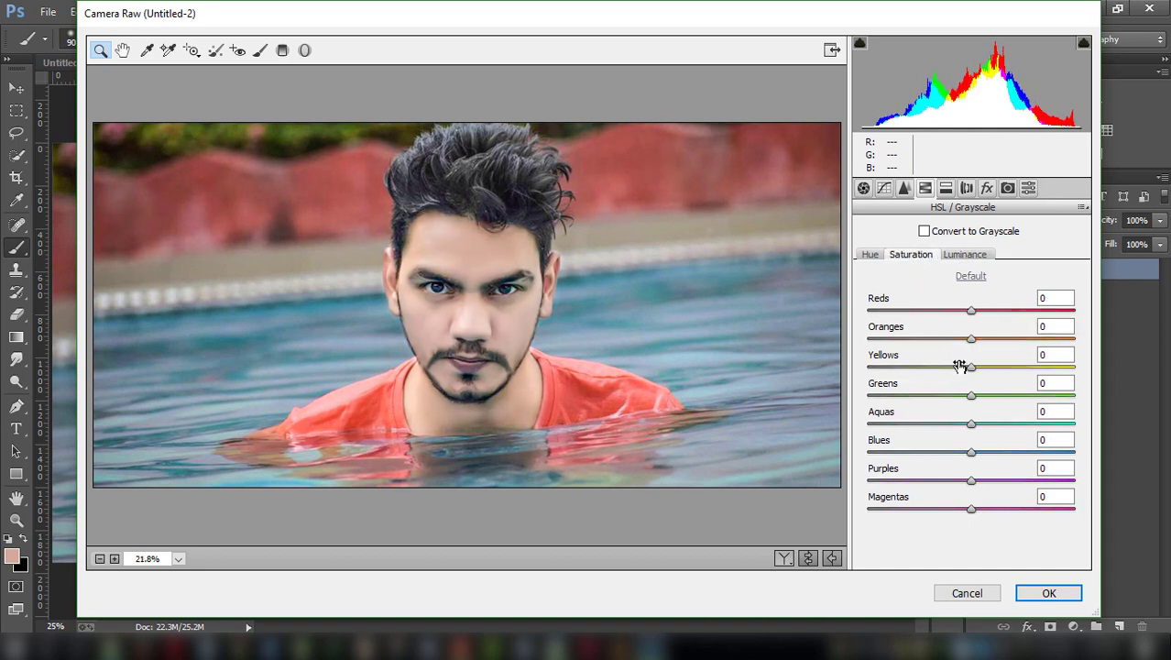
mouse_move(972, 367)
left_mouse_down()
mouse_move(940, 367)
mouse_move(947, 341)
mouse_move(972, 340)
left_mouse_up()
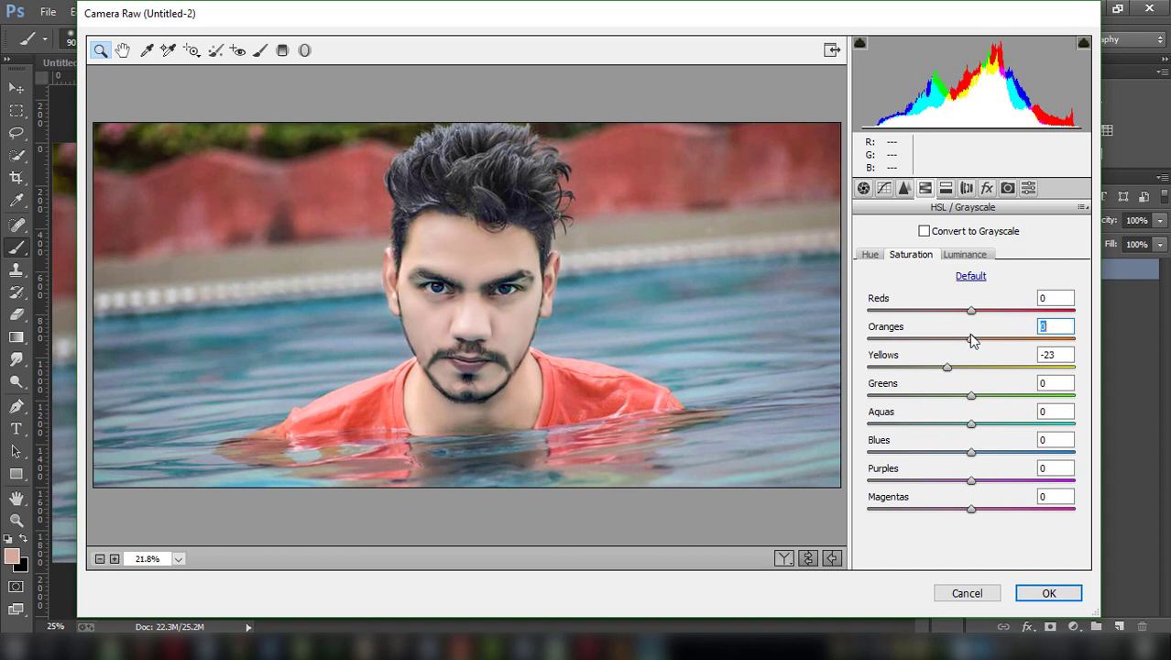
left_click_drag(973, 451, 1004, 451)
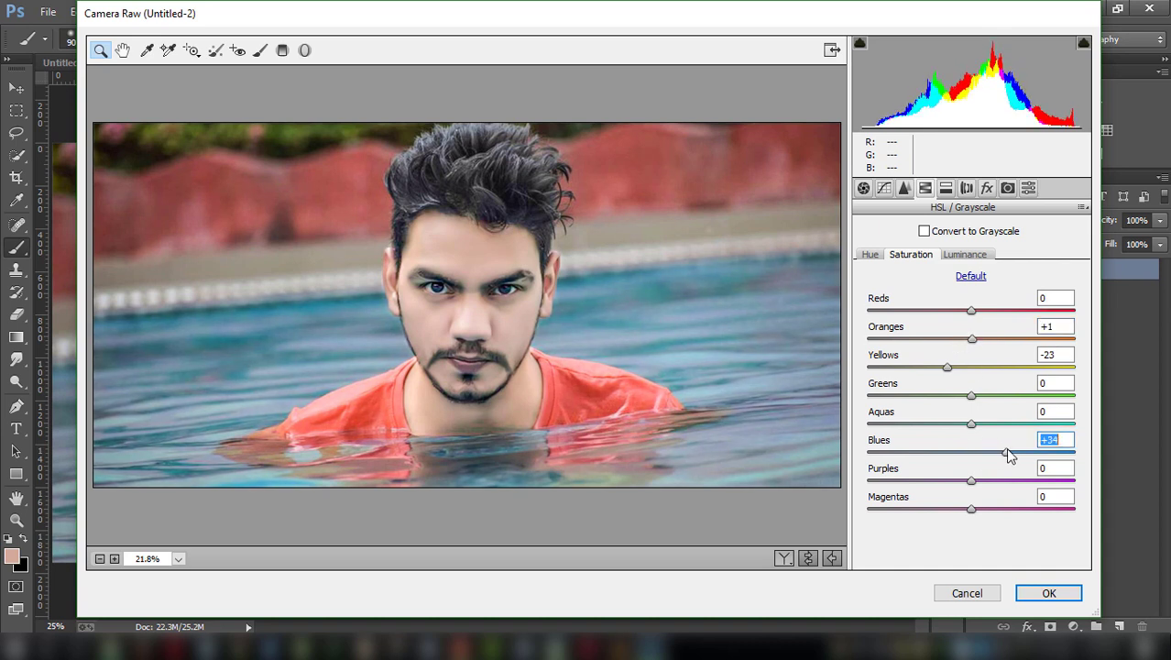
left_click(1048, 593)
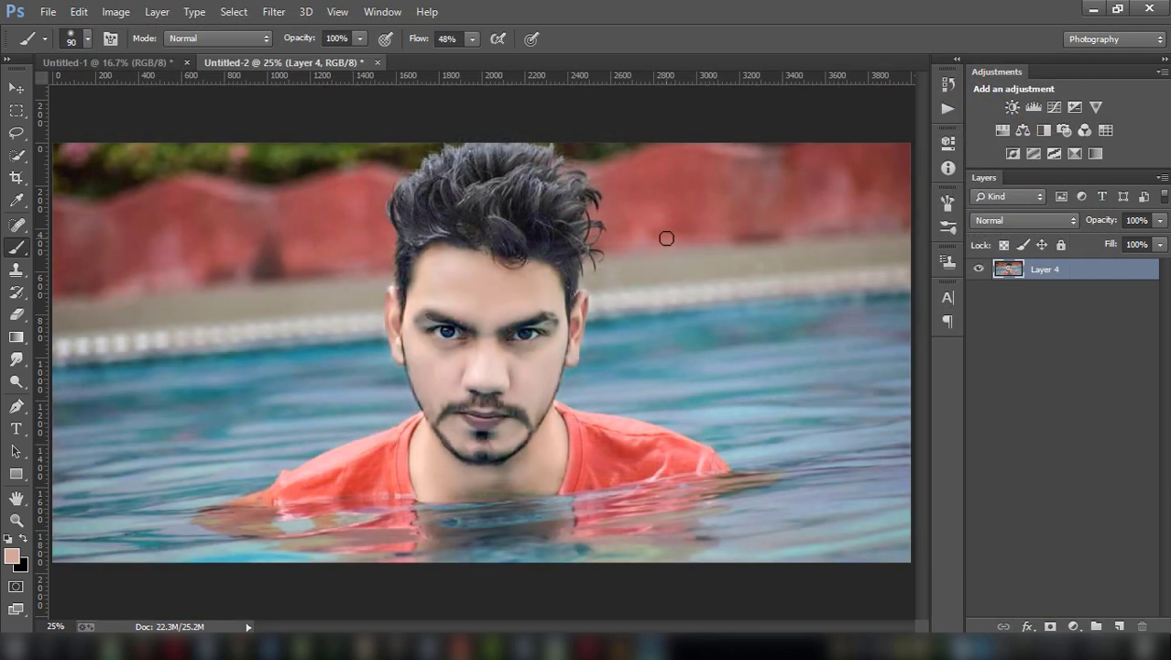
key("ctrl+minus")
key("ctrl+minus")
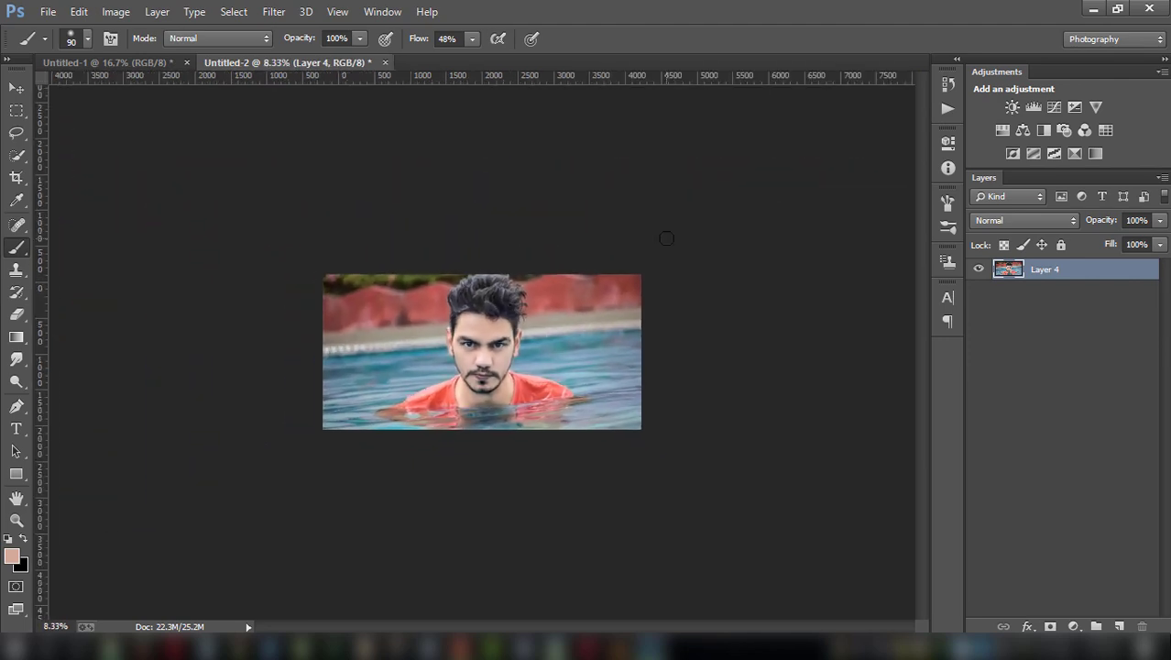
key("ctrl+plus")
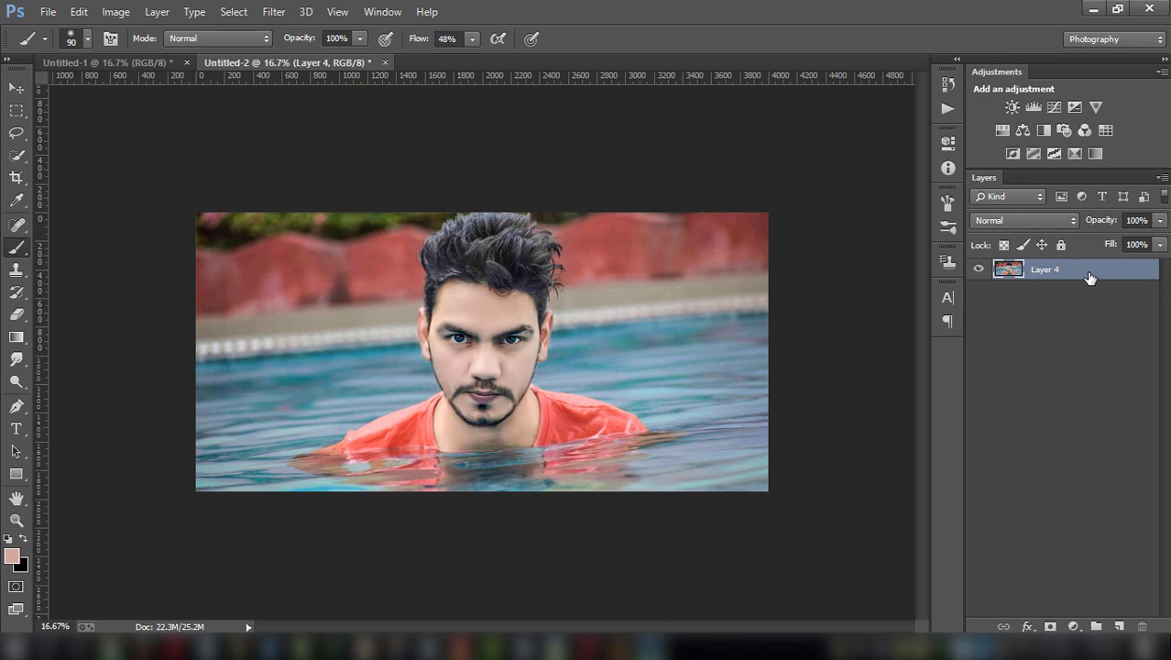
- Apply Color Efex Pro 4 Dark Contrasts with Saturation 39% and Contrast -37%
left_click(274, 11)
mouse_move(305, 454)
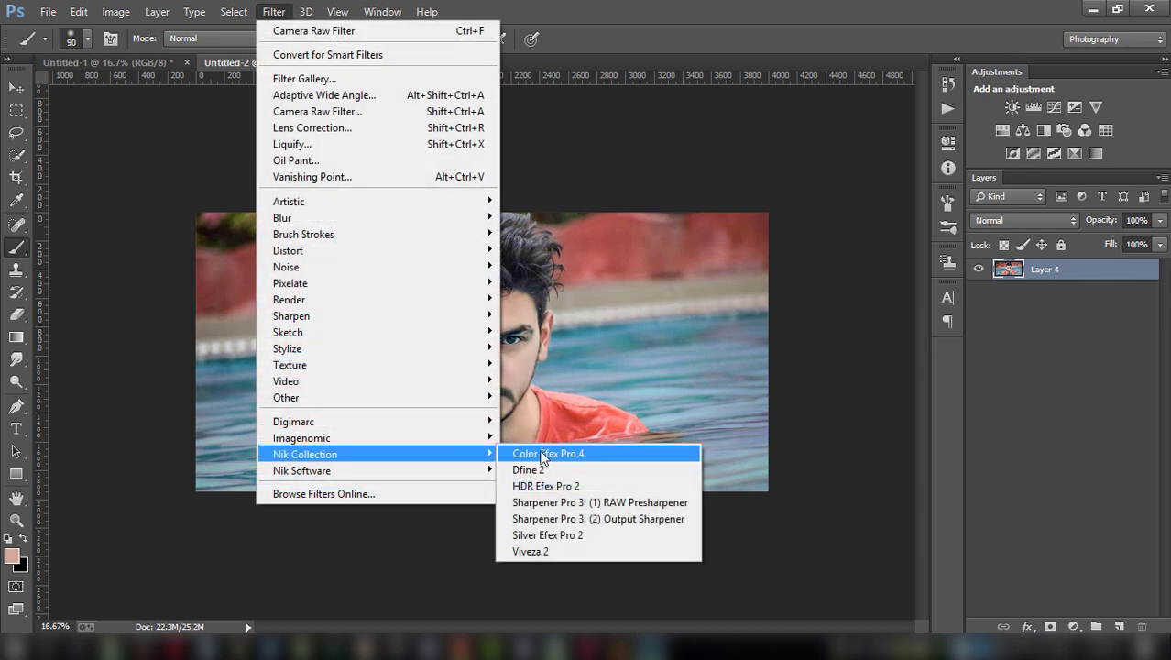
left_click(543, 454)
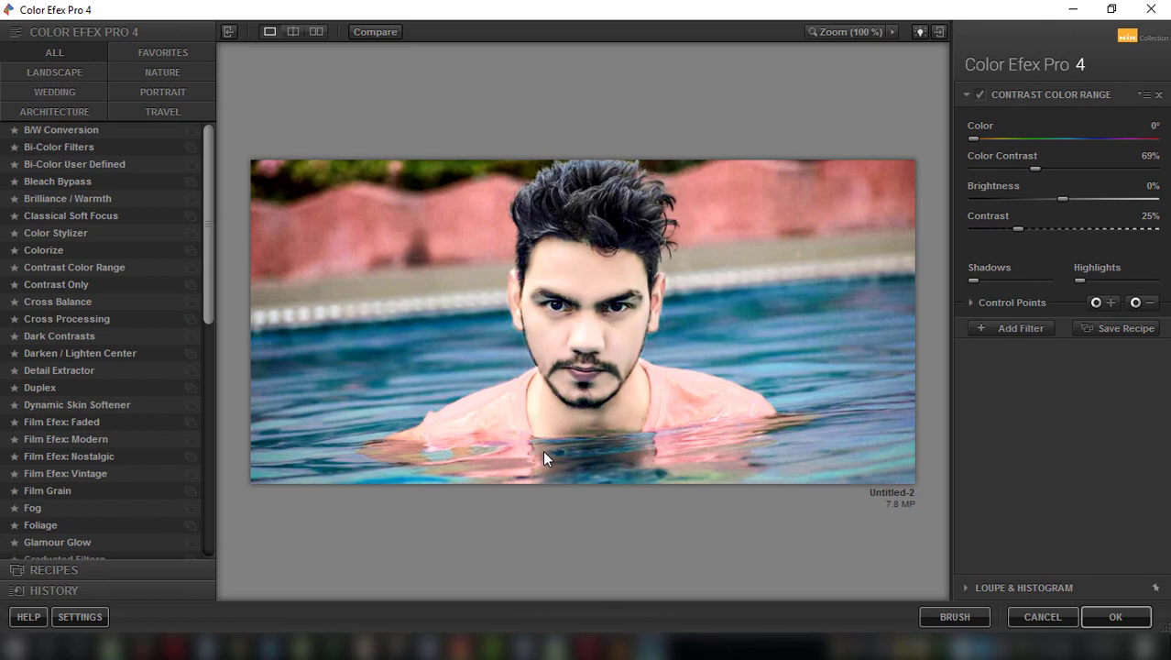
left_click(29, 337)
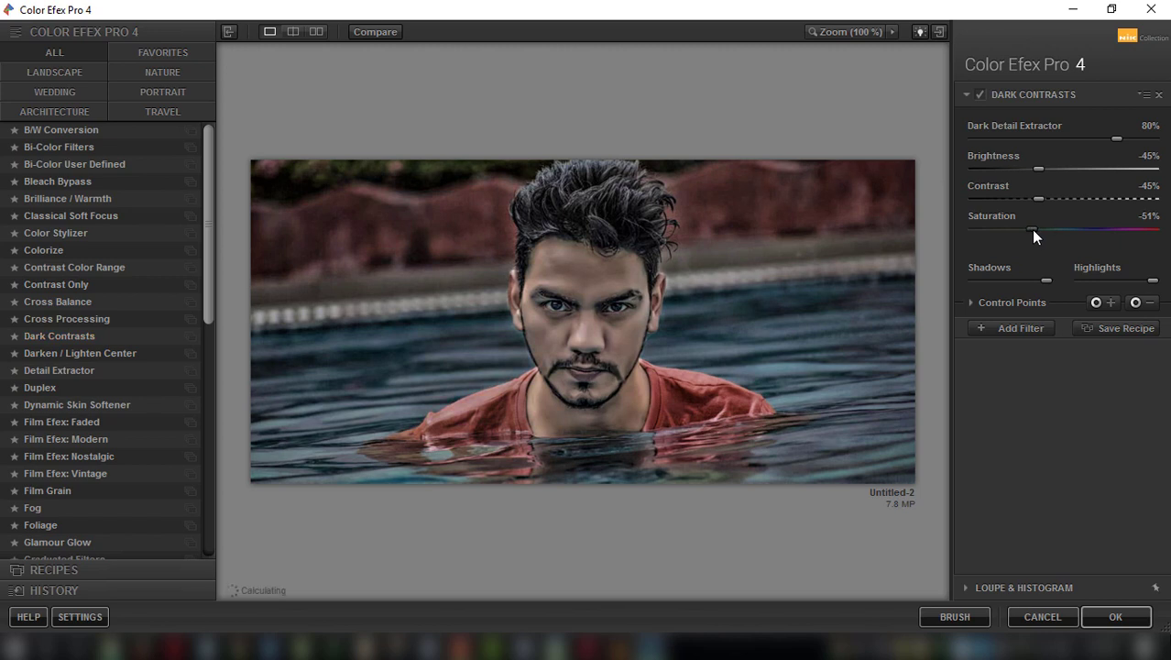
left_click_drag(1033, 229, 1131, 229)
left_click_drag(1040, 198, 1050, 199)
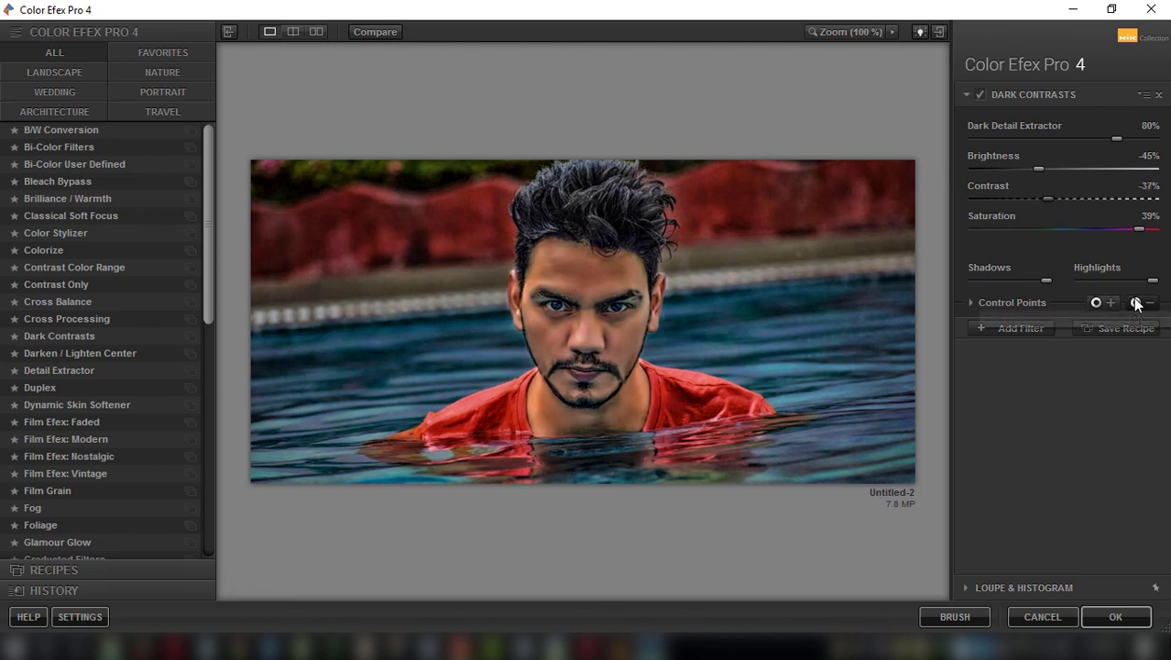
left_click(1116, 617)
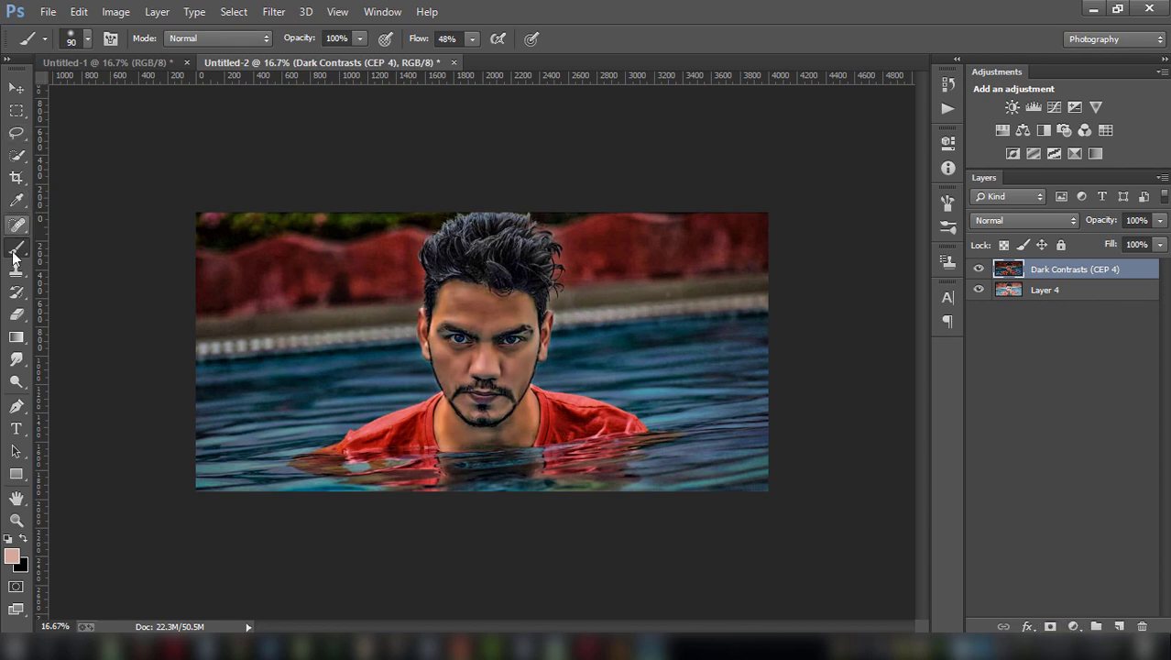
- Erase the Dark Contrasts effect over the face with a 600 px eraser
left_click(17, 314)
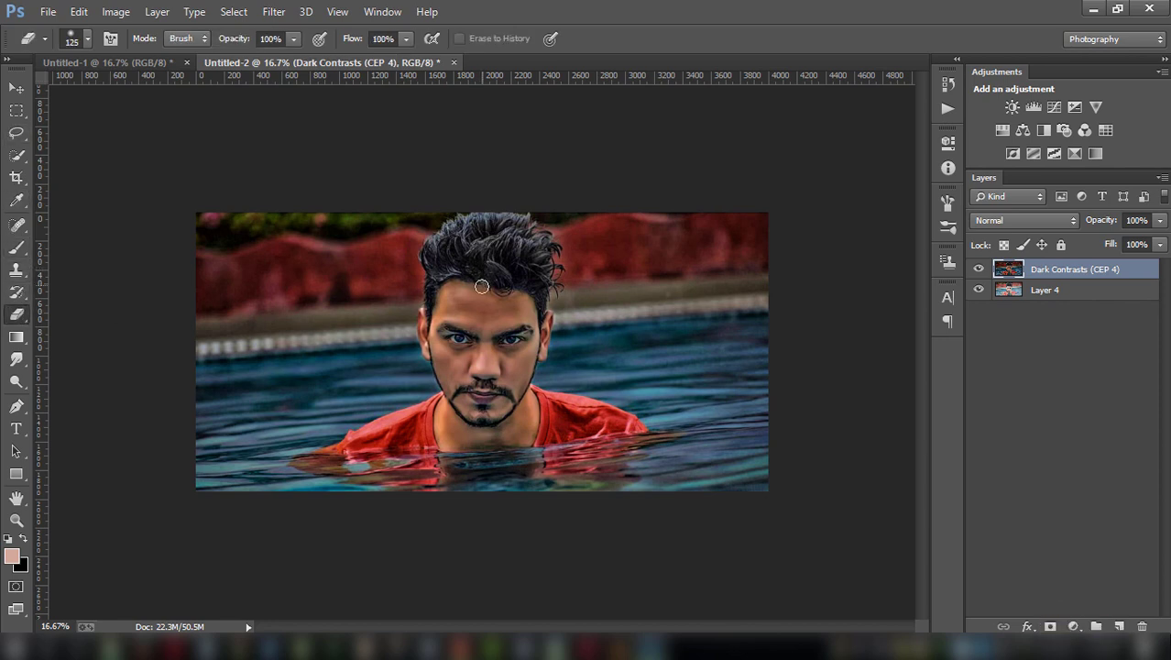
key("bracketright")
key("bracketright")
key("bracketright")
left_click_drag(481, 353, 486, 371)
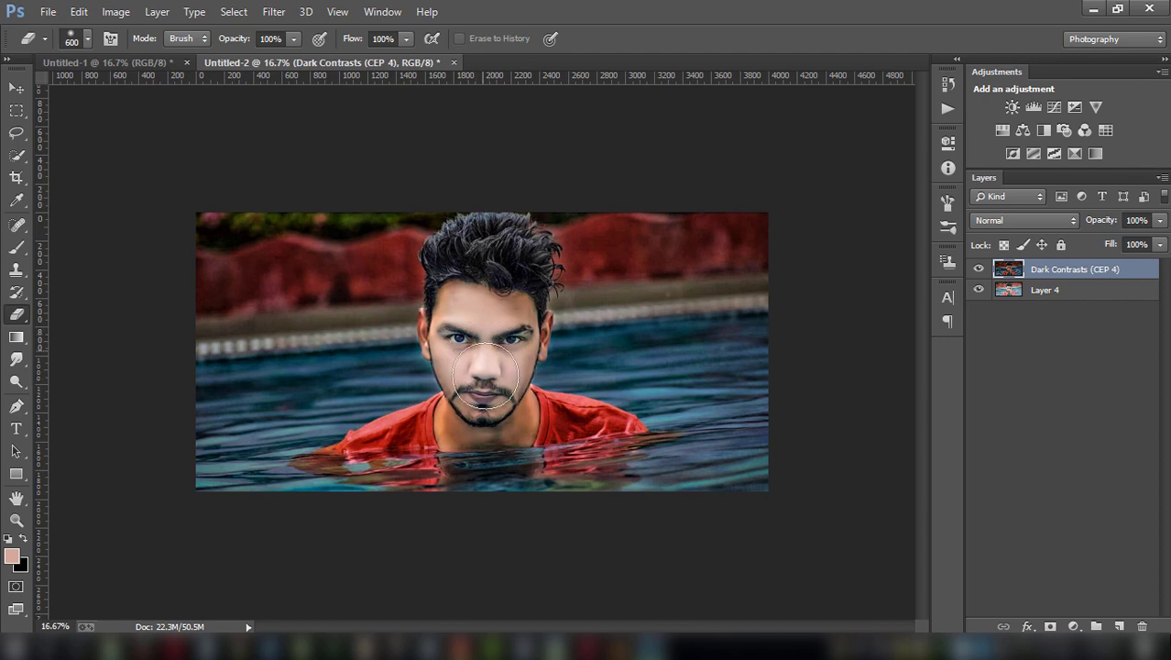
key("p")
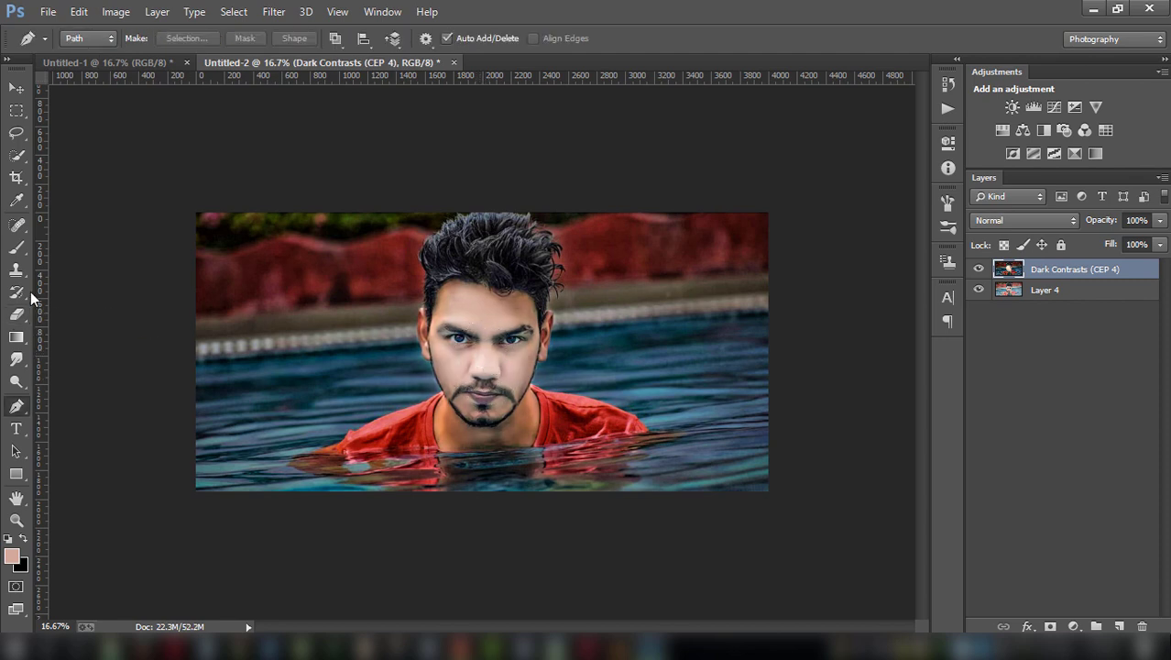
- Erase the effect from the chin and neck at 300 px, then set layer opacity to 95%
left_click(18, 315)
key("bracketleft")
key("bracketleft")
key("bracketleft")
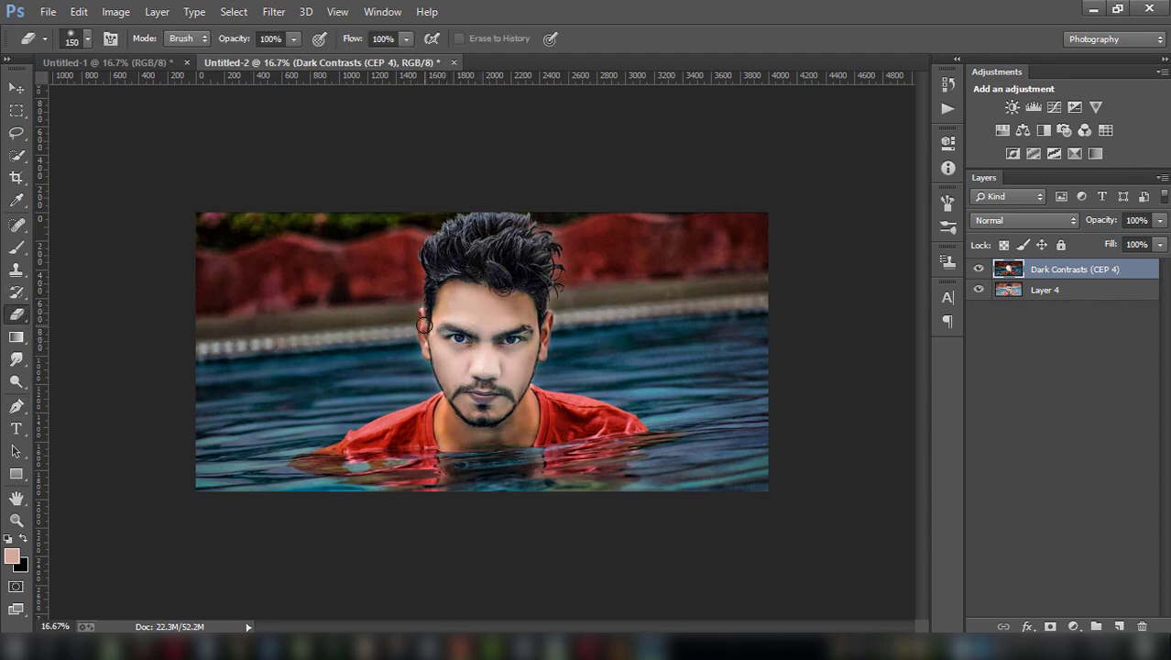
key("bracketleft")
key("bracketleft")
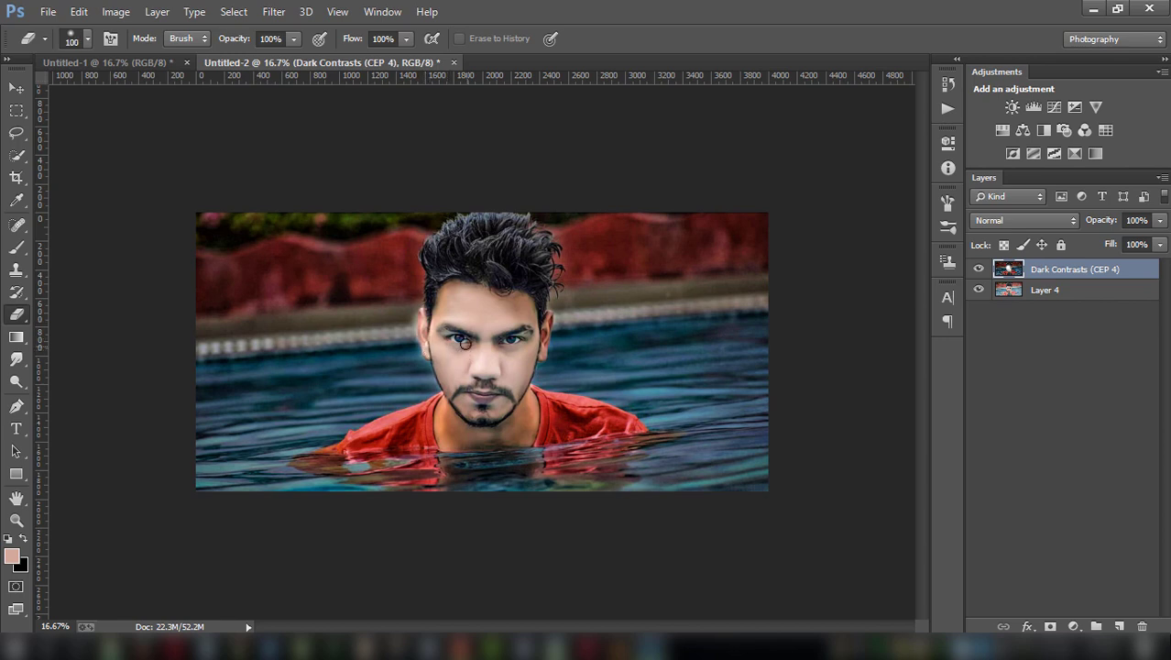
key("bracketright")
key("bracketright")
key("bracketright")
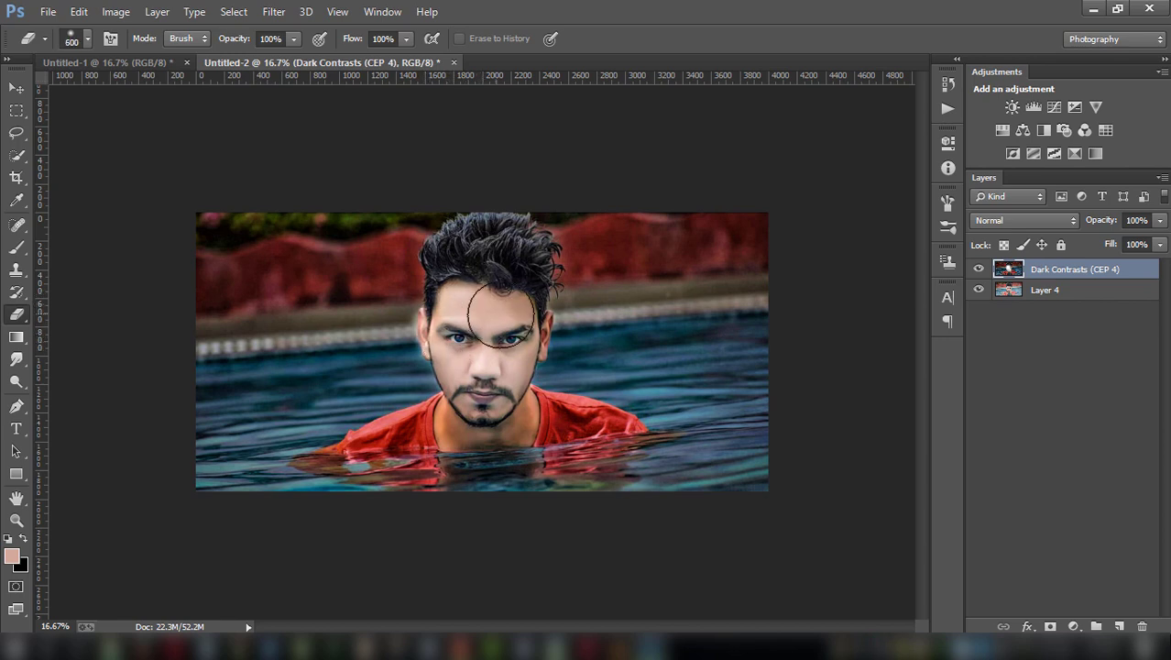
key("bracketright")
key("bracketright")
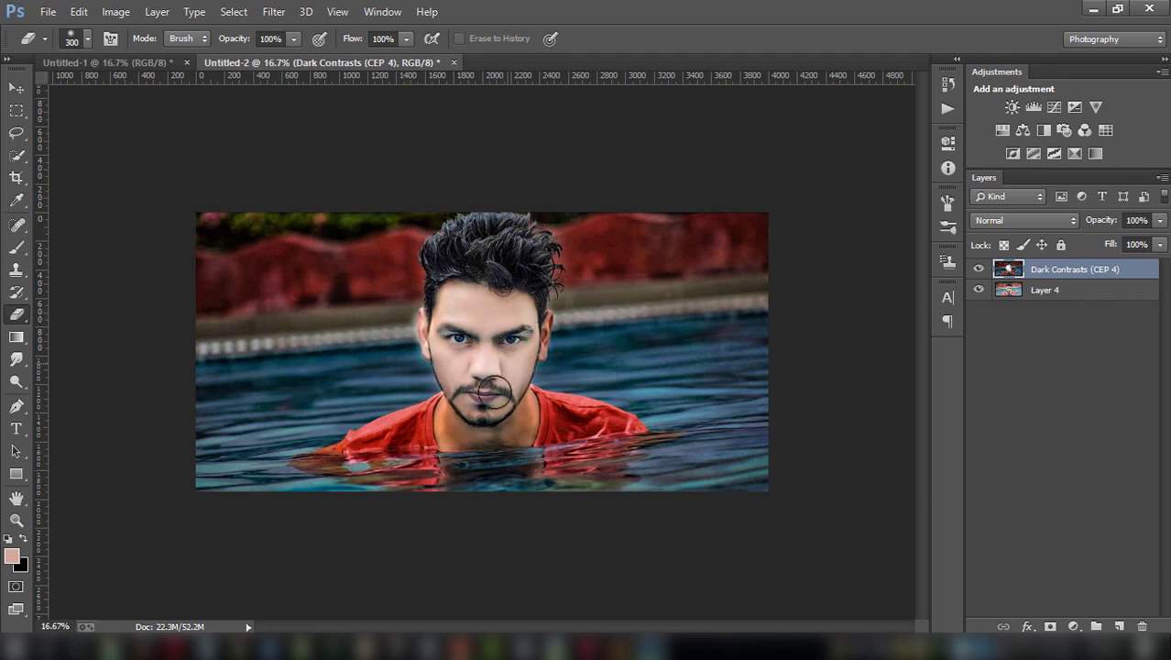
mouse_move(458, 420)
left_mouse_down()
mouse_move(495, 438)
mouse_move(518, 422)
left_mouse_up()
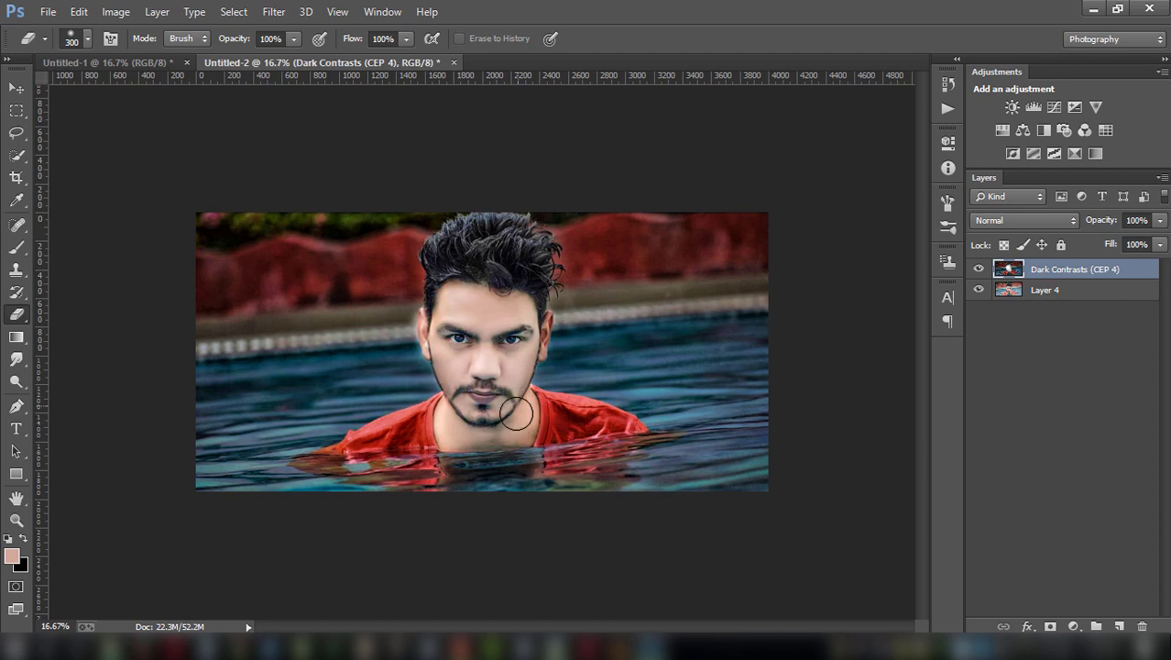
key("bracketleft")
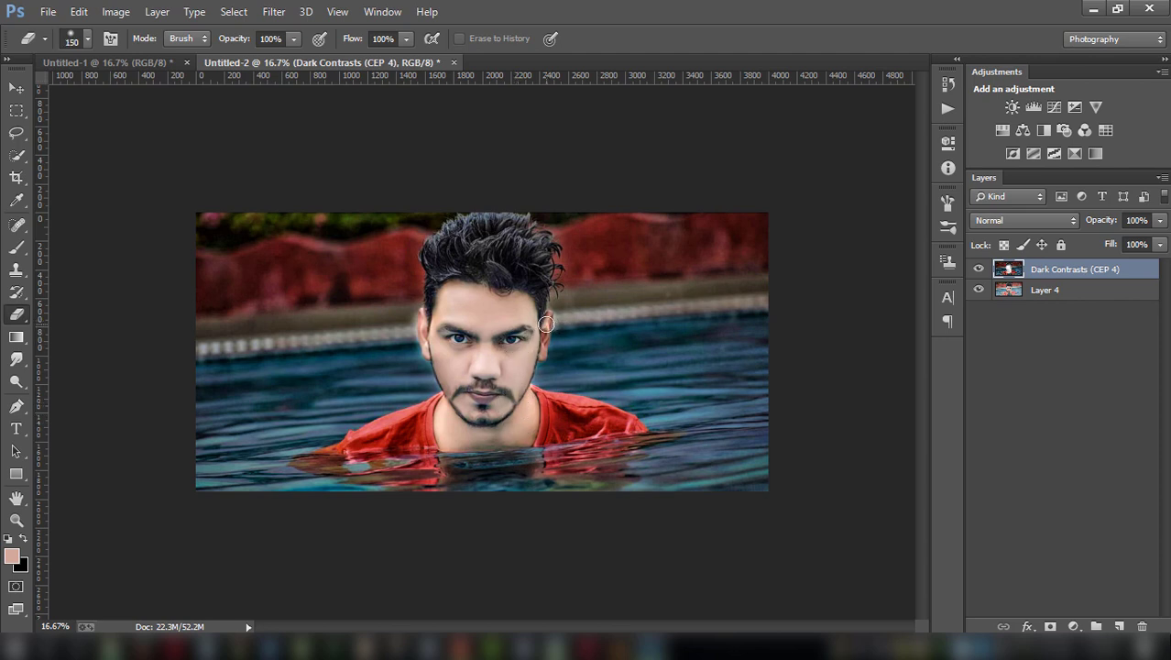
key("bracketleft")
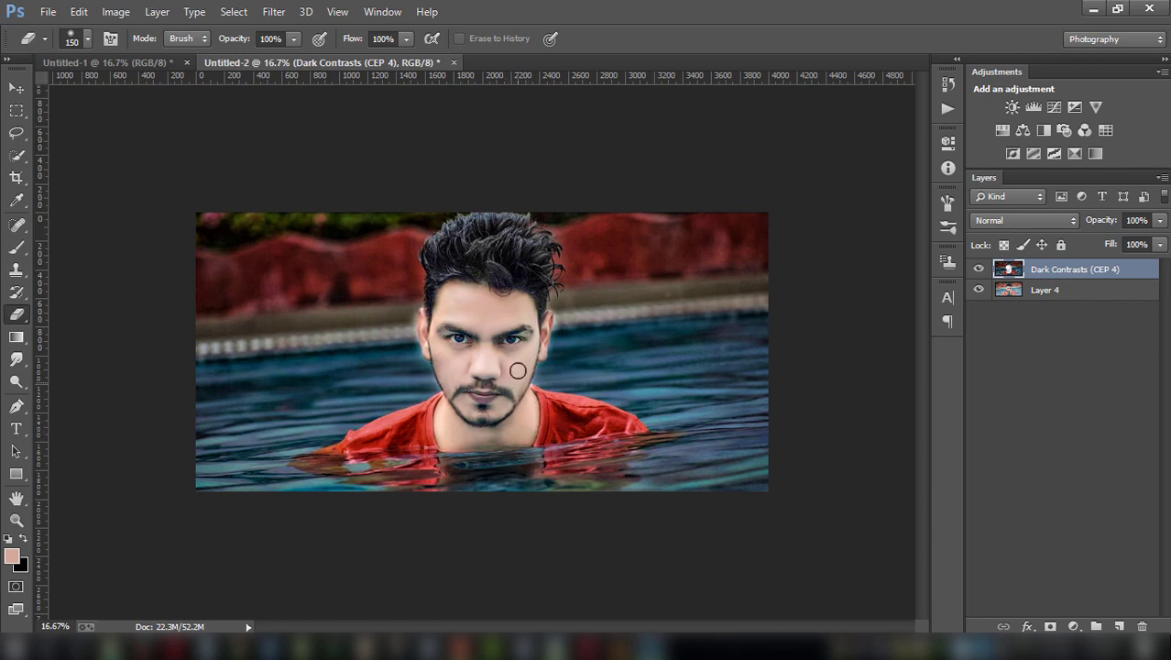
left_click(1161, 221)
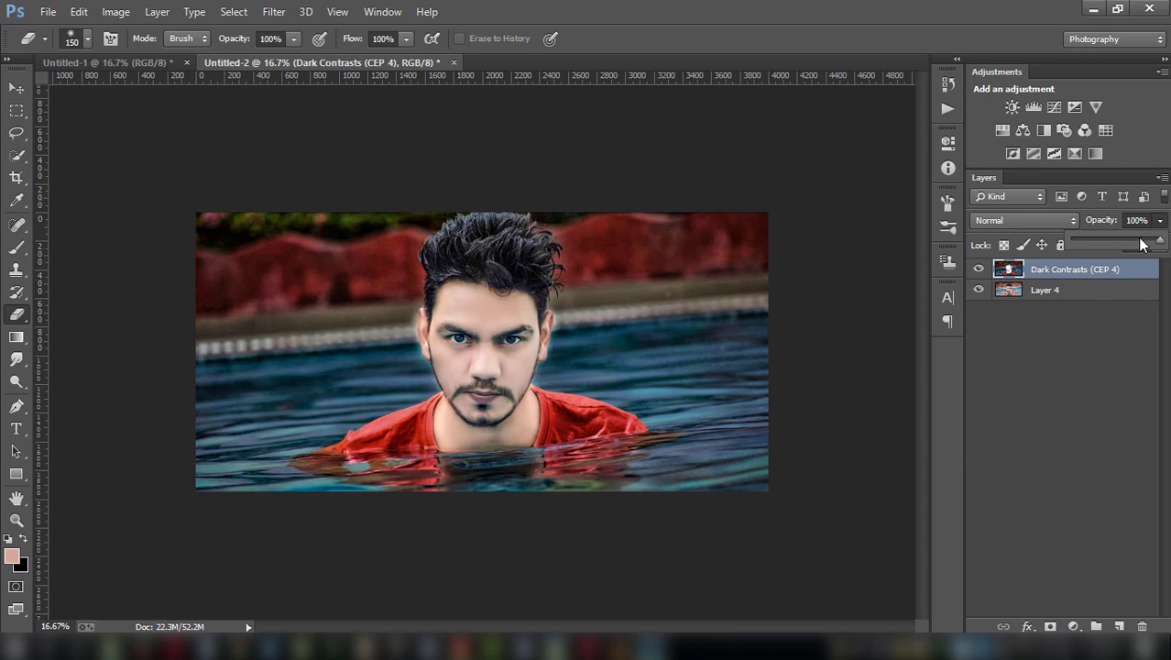
left_click_drag(1141, 242, 1153, 244)
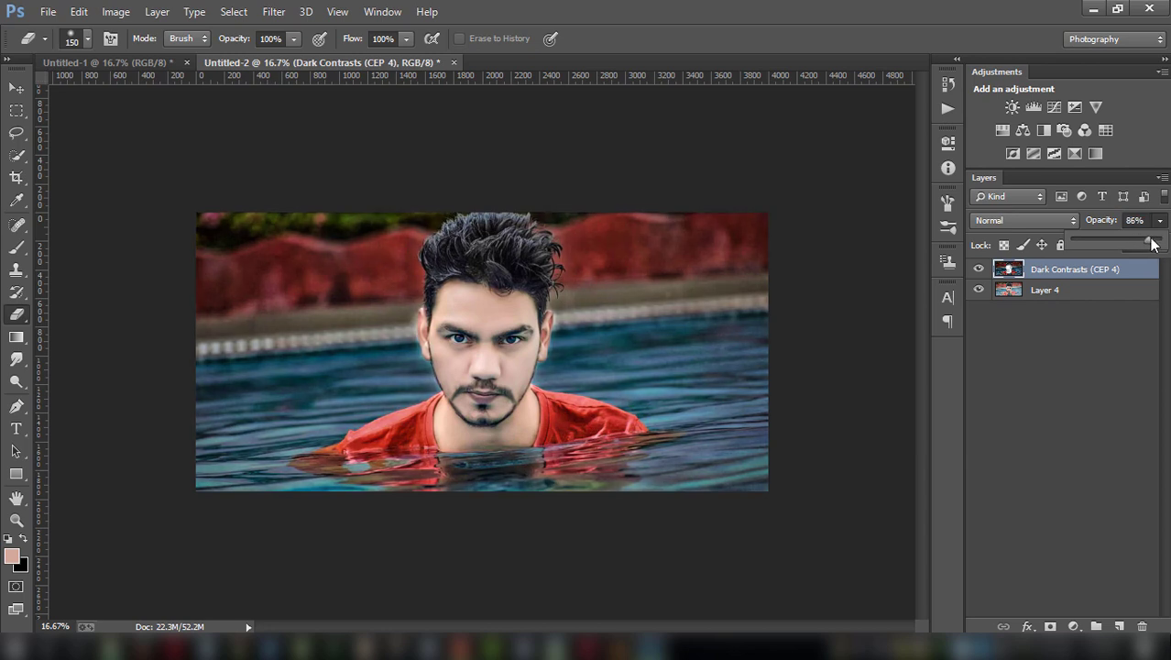
- Select Layer 4 with the Dark Contrasts layer, then undo a stray eraser stroke on the hair
left_click(1109, 291, "shift")
right_click(1109, 291)
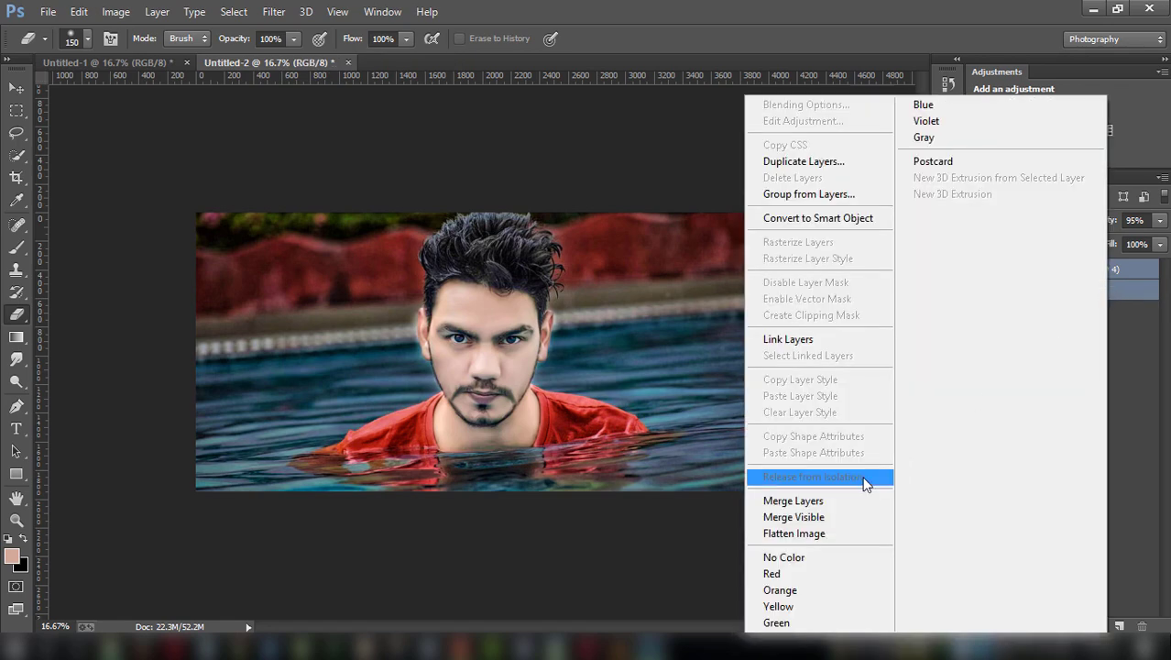
left_click(842, 507)
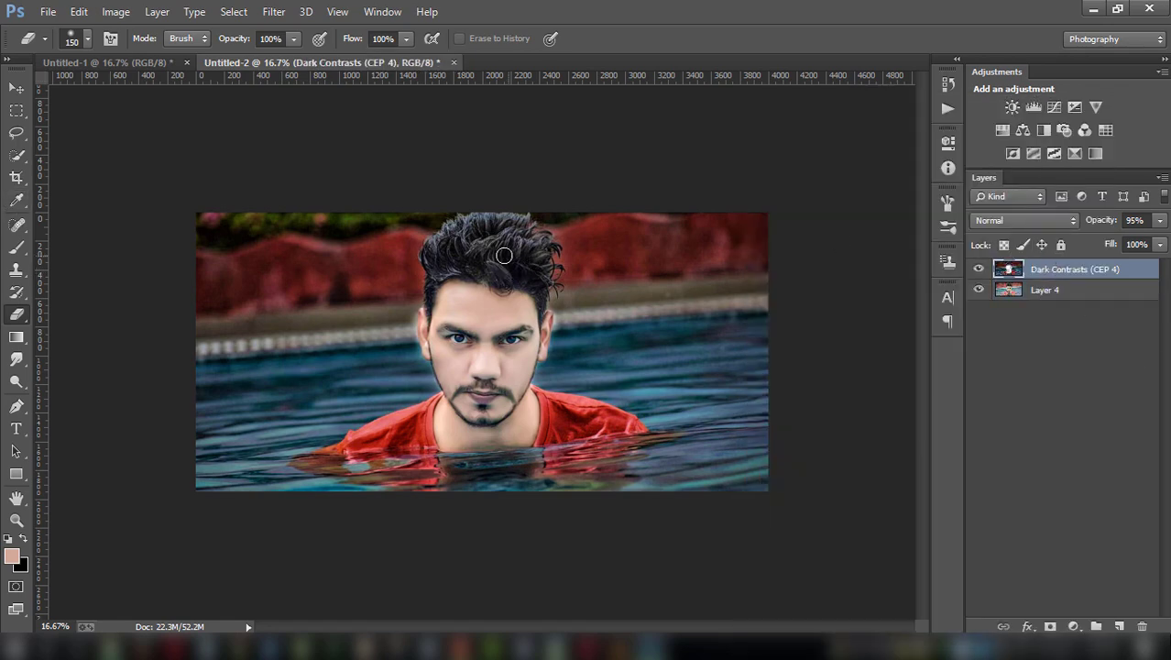
key("bracketright")
key("bracketright")
key("bracketright")
mouse_move(500, 243)
left_mouse_down()
mouse_move(451, 258)
mouse_move(504, 242)
mouse_move(518, 261)
mouse_move(445, 292)
mouse_move(566, 237)
mouse_move(486, 243)
left_mouse_up()
left_click(80, 16)
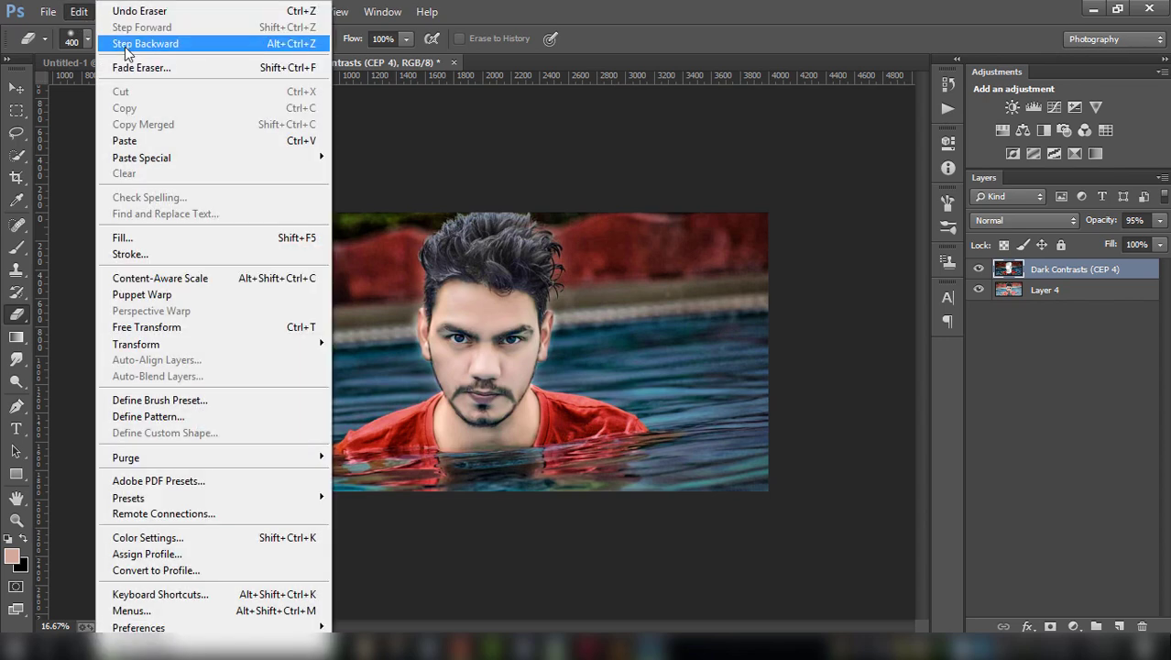
left_click(125, 41)
- Merge Dark Contrasts with Layer 4 and duplicate it as Dark Contrasts (CEP 4) copy
left_click(1068, 291, "ctrl")
right_click(1068, 292)
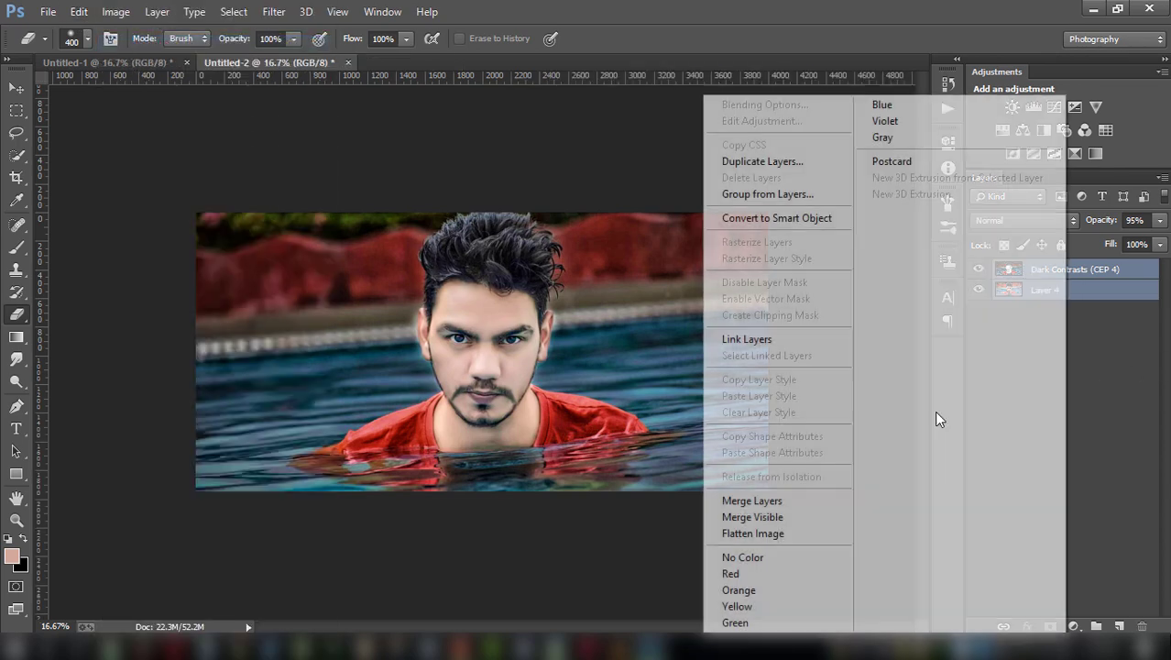
left_click(816, 505)
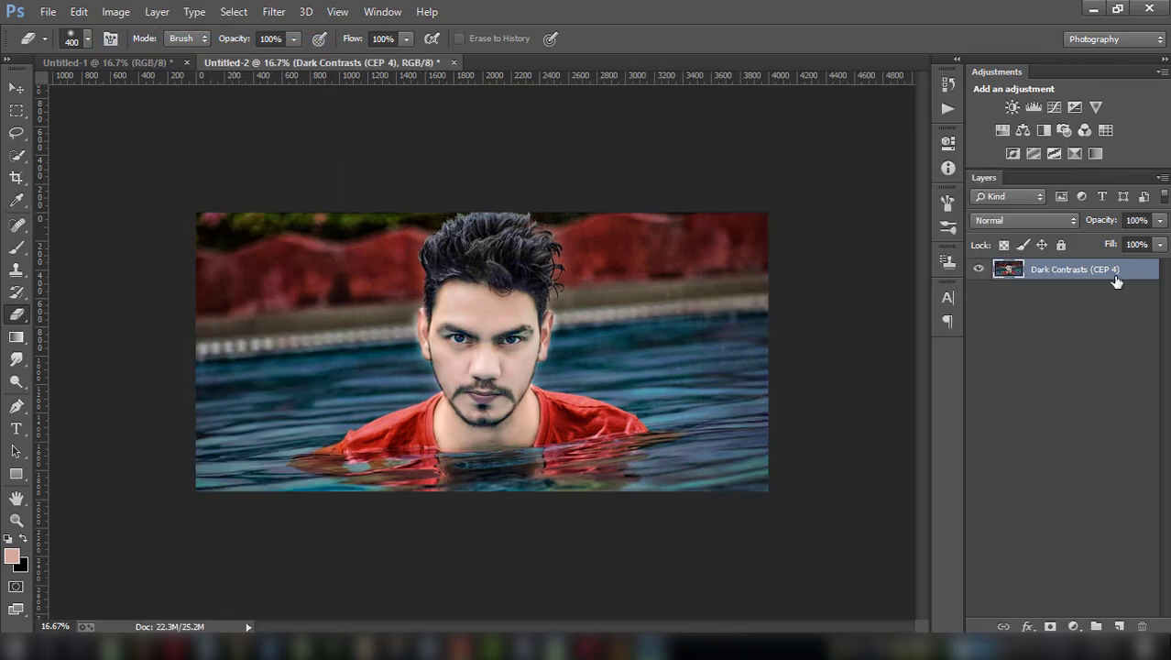
left_click_drag(1116, 279, 1119, 626)
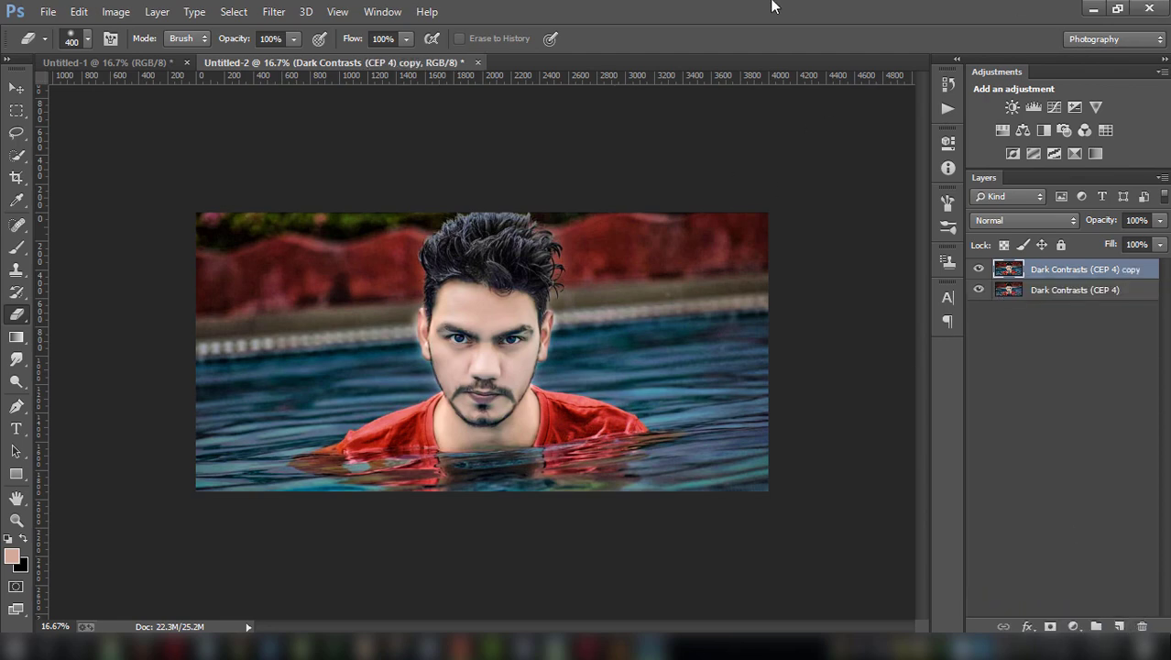
- Apply Oil Paint with Stylization 5.84 and erase a small spot at the right eye
left_click(270, 12)
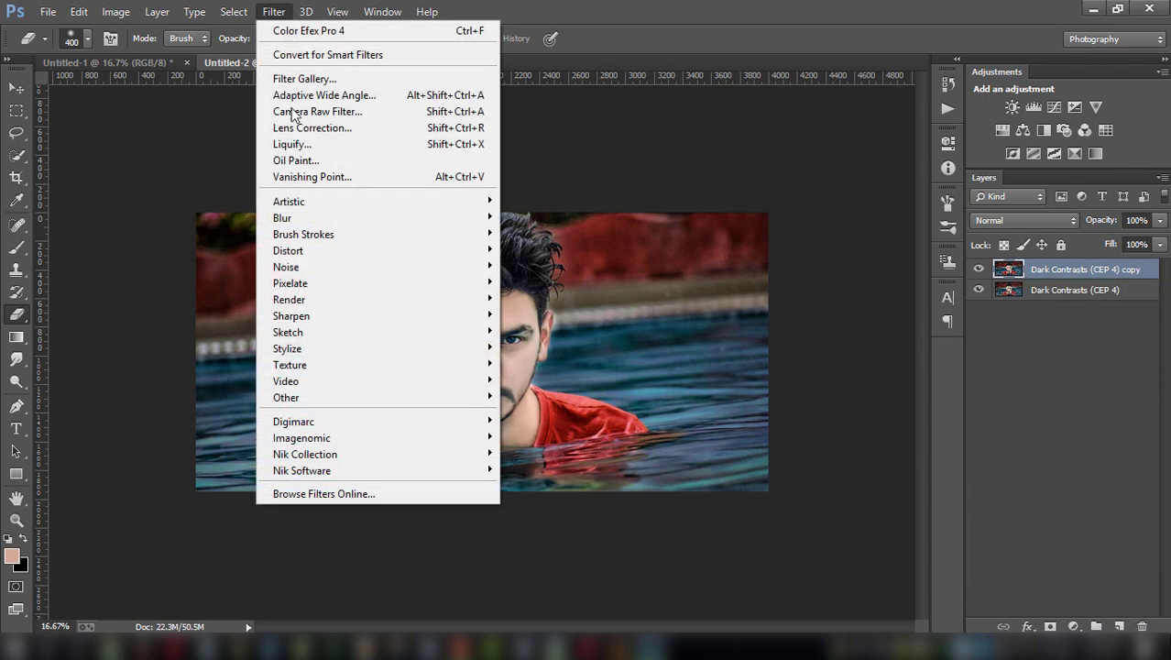
left_click(309, 162)
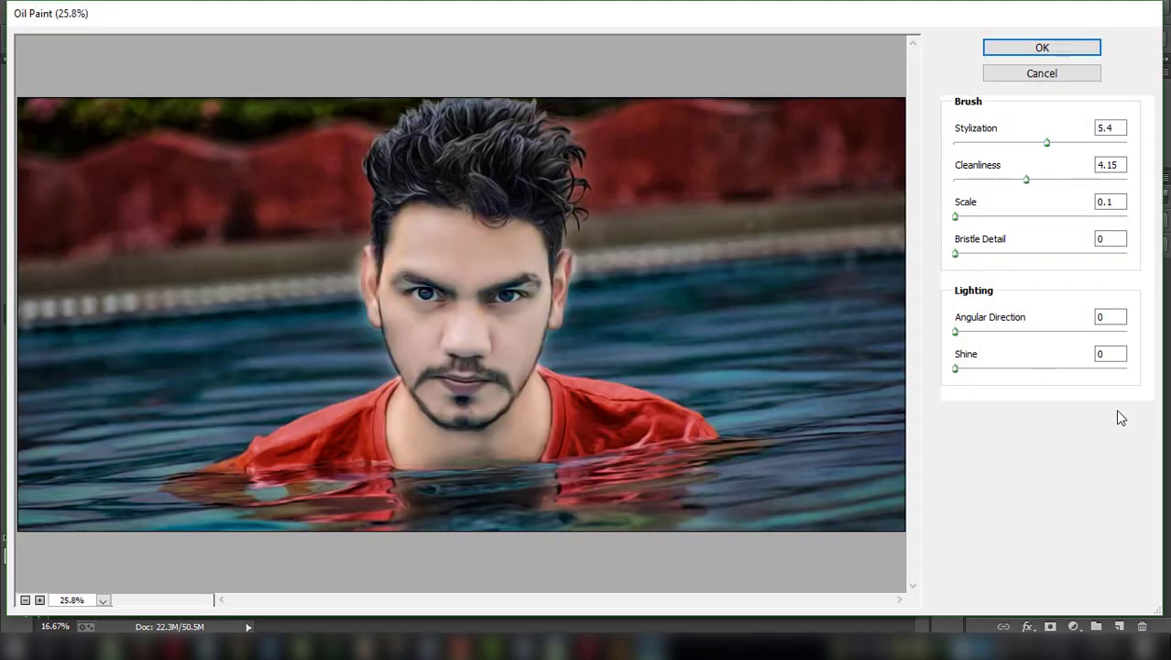
left_click_drag(1048, 143, 1056, 144)
left_click(1017, 47)
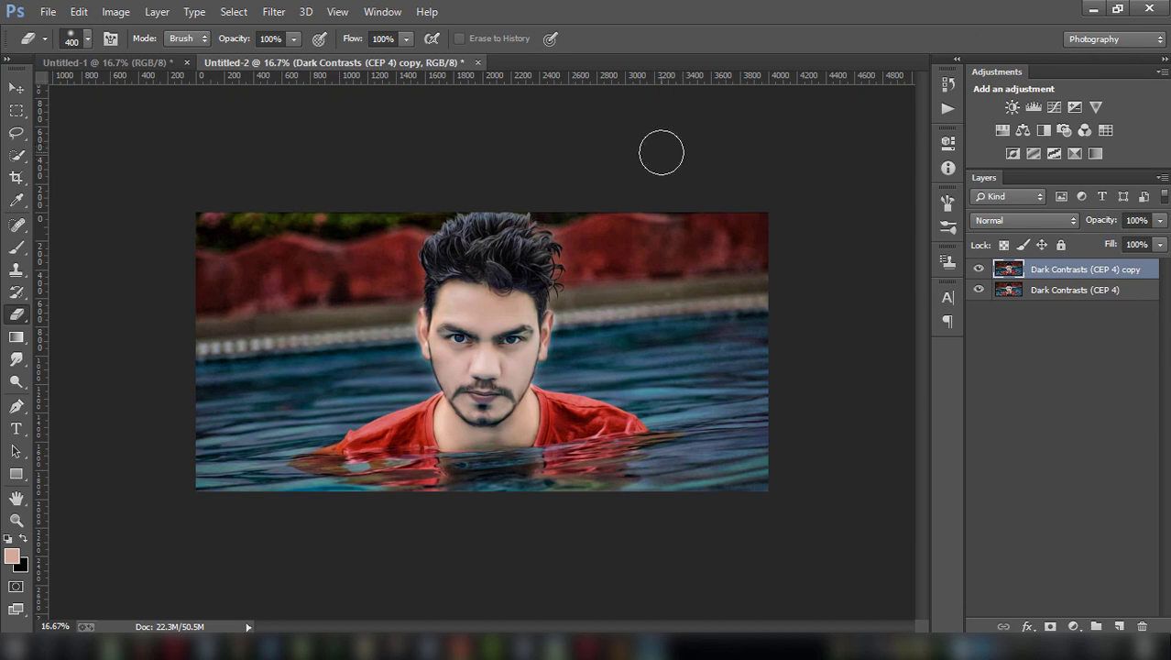
key("ctrl+plus")
key("bracketleft")
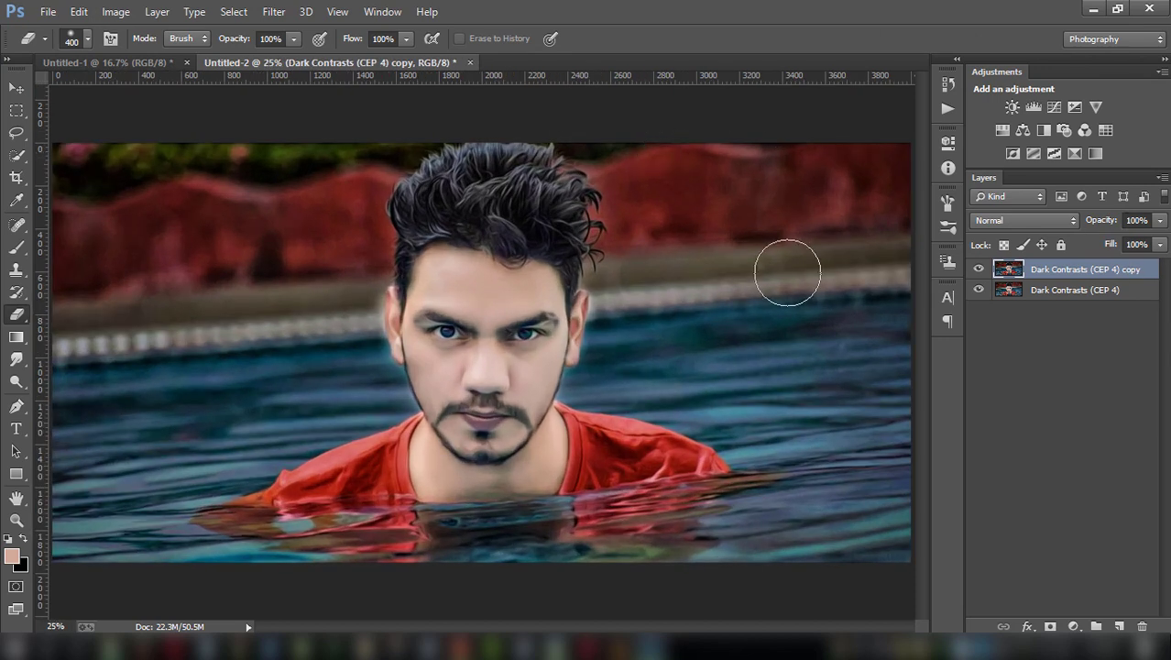
key("bracketleft")
key("bracketleft")
key("bracketleft")
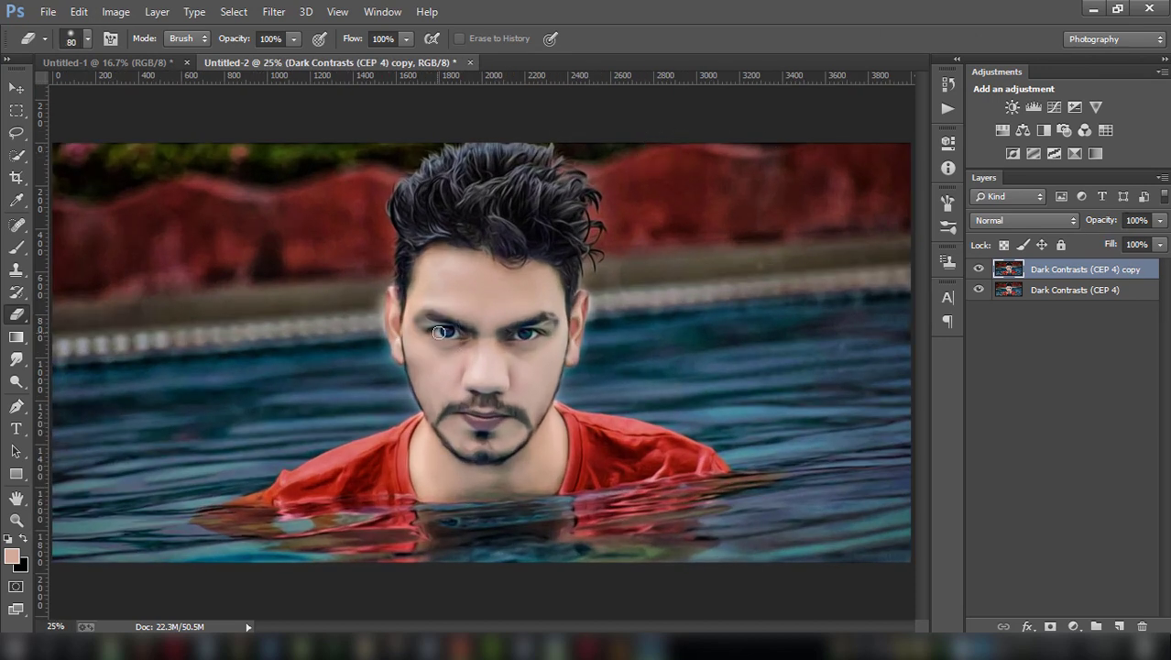
left_click(520, 336)
key("ctrl+minus")
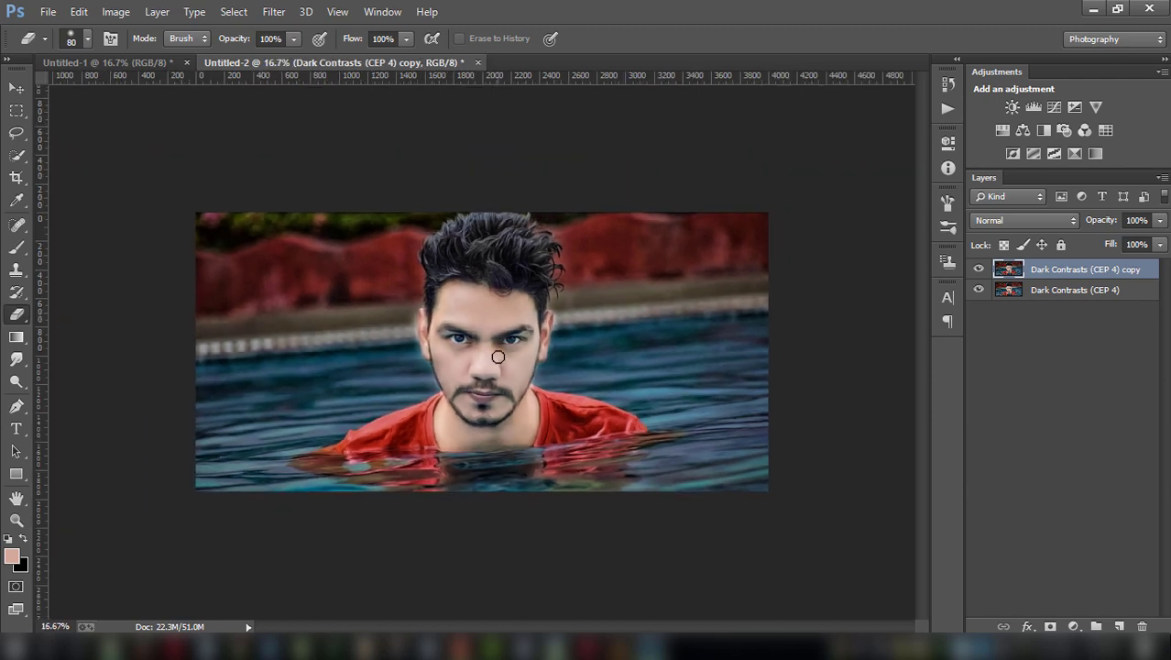
- Set the copy layer's opacity to 32% and merge it with the layer below
left_click(1159, 220)
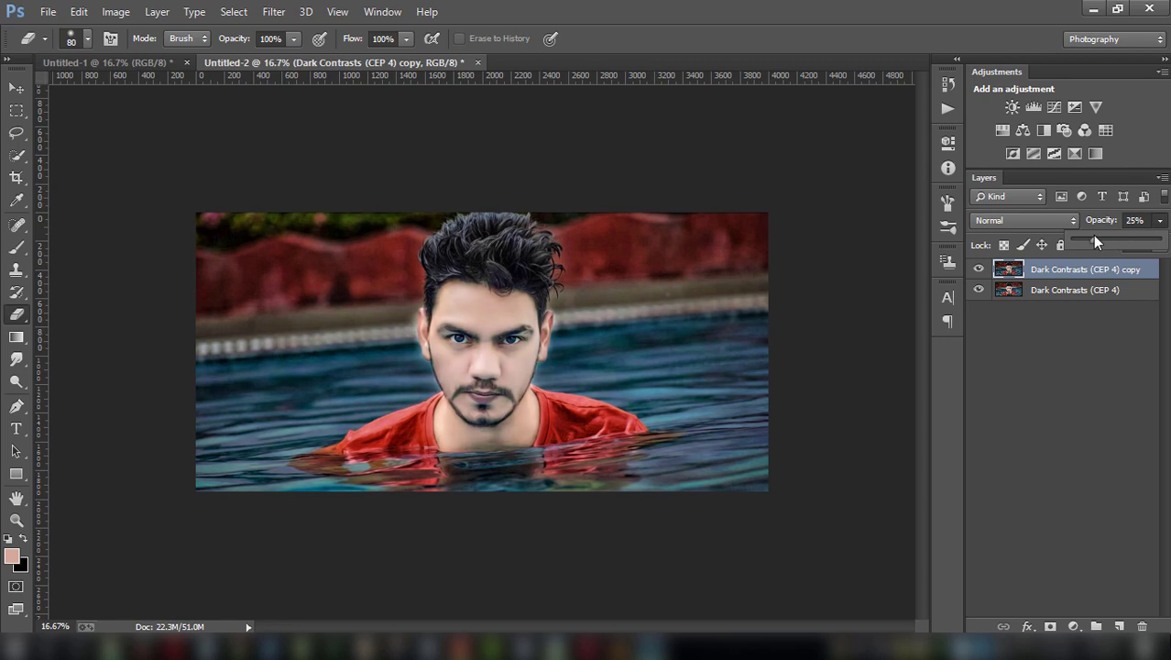
left_click_drag(1094, 236, 1106, 236)
left_click_drag(1119, 239, 1084, 242)
left_click(1078, 291)
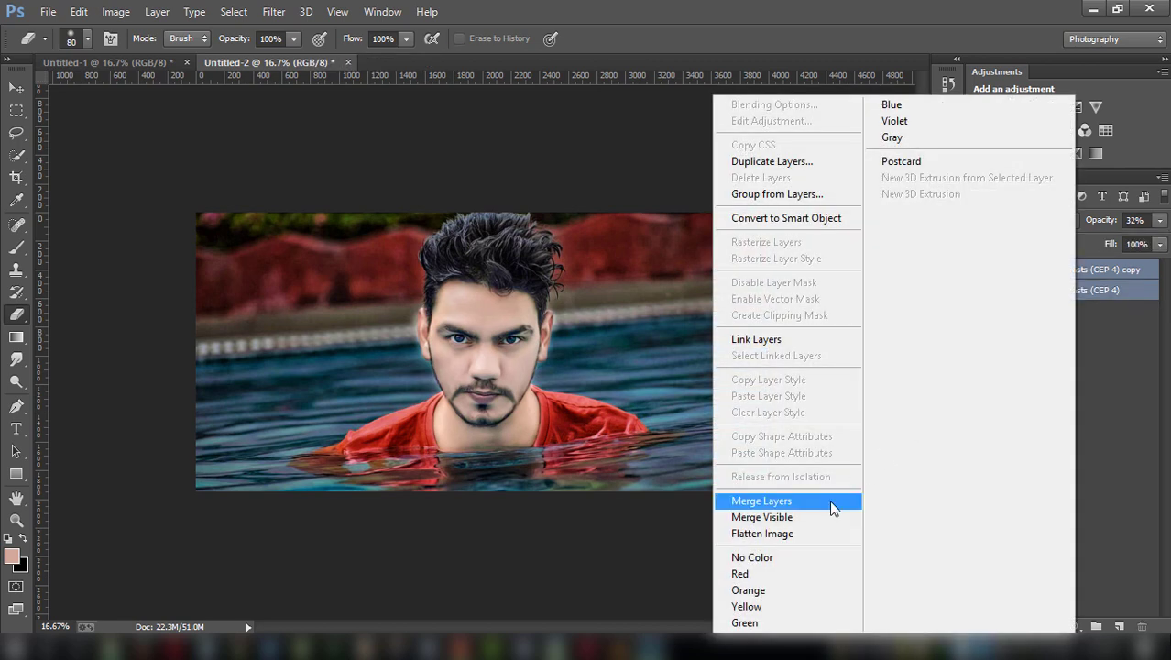
left_click(825, 501)
key("l")
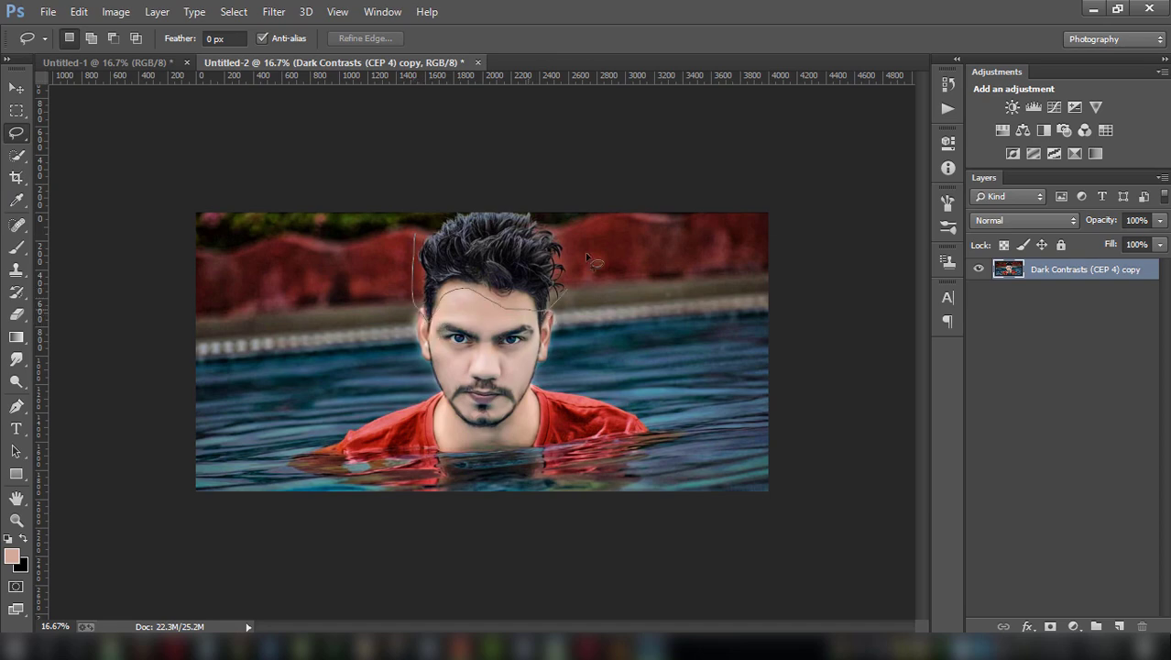
- Copy the lassoed hair to Layer 1, reapply Oil Paint, and erase part of it over the face
left_click_drag(588, 257, 362, 236)
right_click(504, 246)
left_click(610, 385)
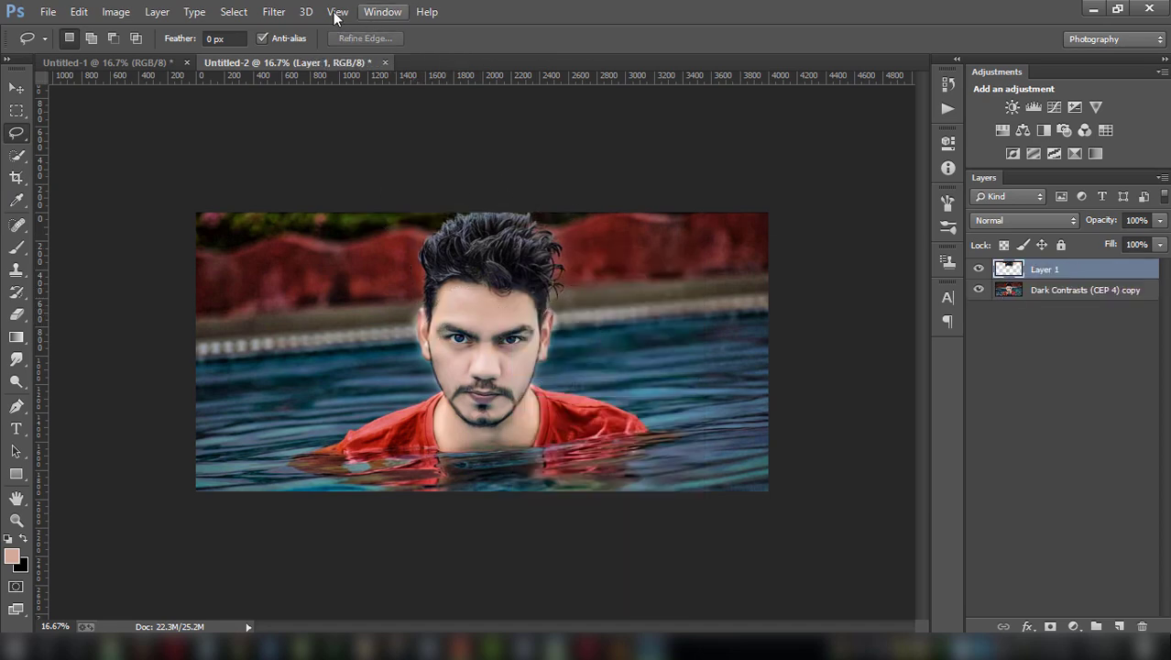
left_click(273, 11)
left_click(290, 35)
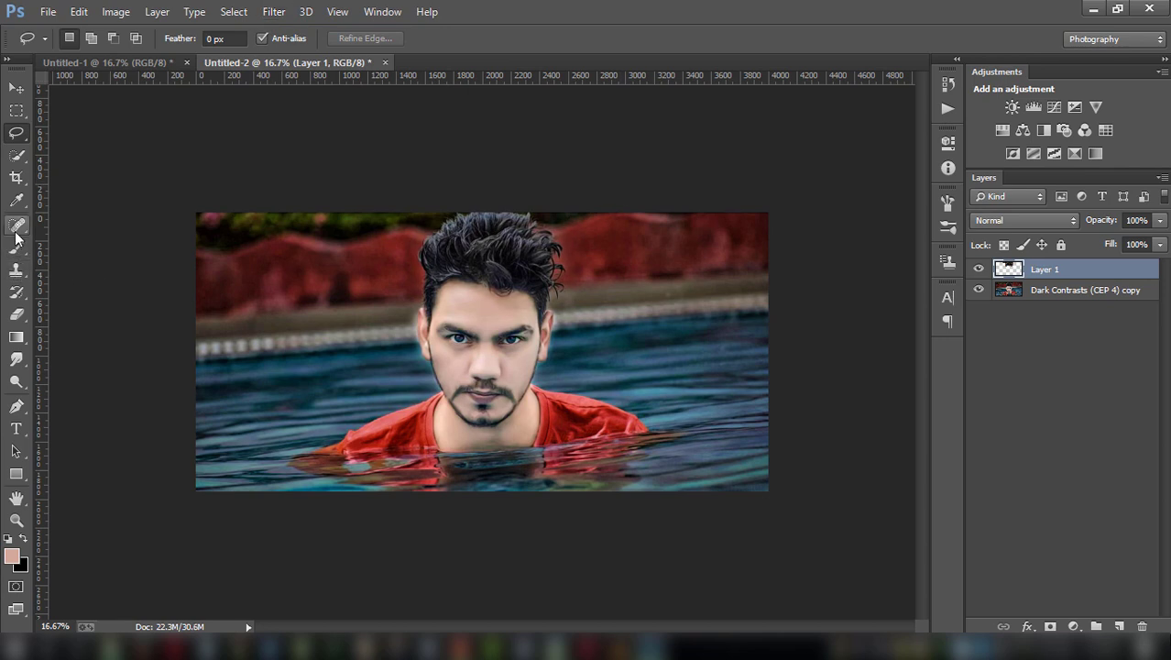
left_click(17, 314)
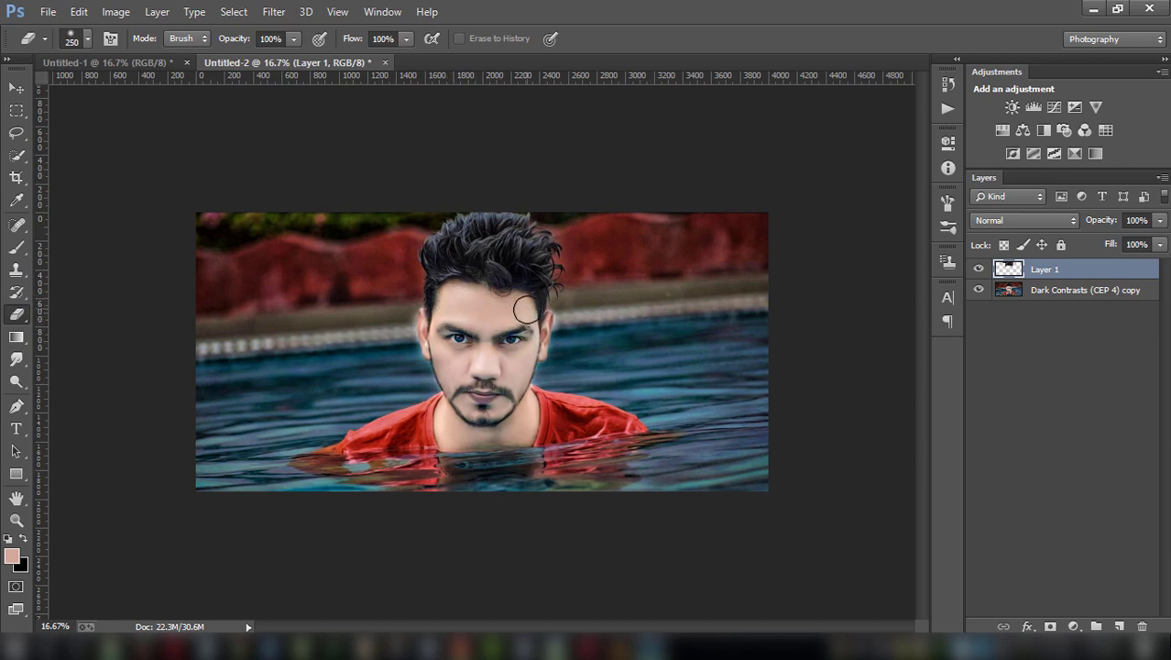
left_click_drag(458, 326, 434, 326)
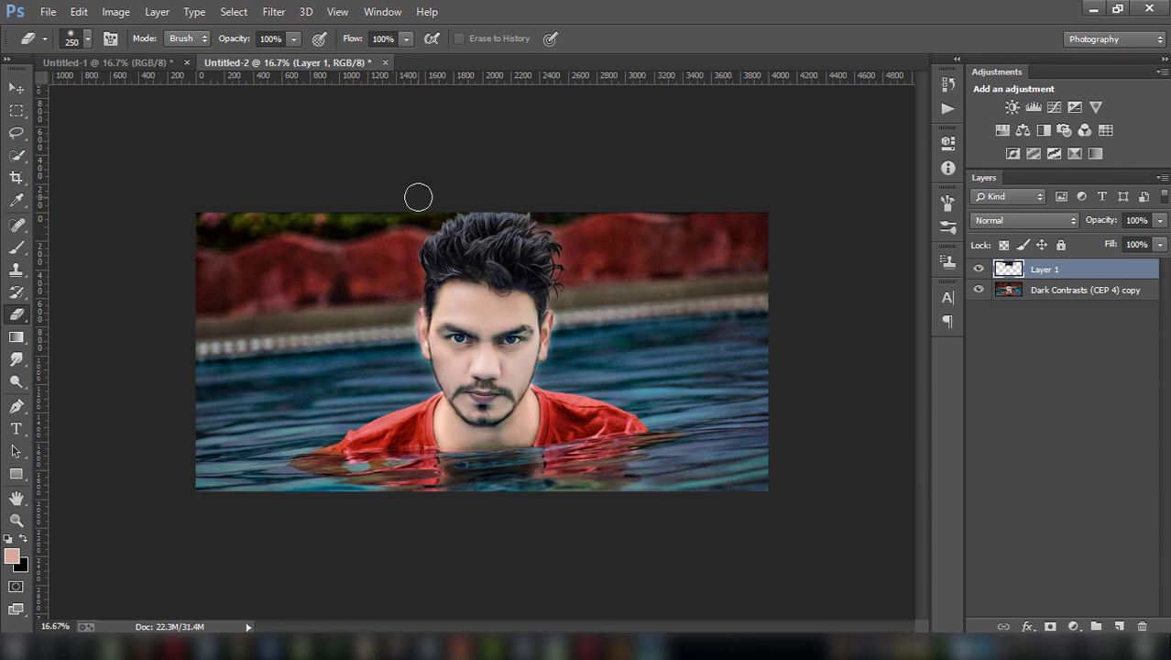